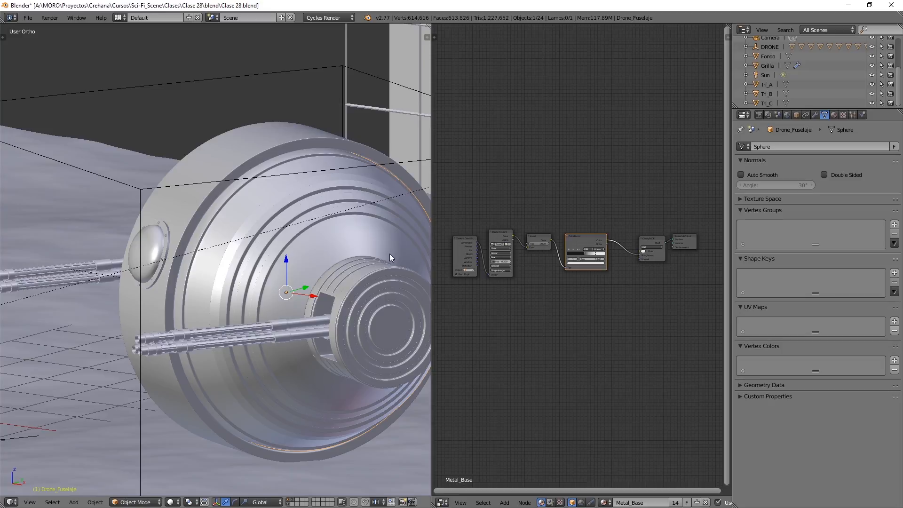
Step: Switch to the reference image Element (9).jpg and examine the drone's glowing circuit lines and surface details, then return to Blender
{"action": "middle_click_drag", "start_coordinate": [390, 258], "coordinate": [246, 231], "text": "shift"}
{"action": "middle_click_drag", "start_coordinate": [272, 367], "coordinate": [205, 341]}
{"action": "middle_click_drag", "start_coordinate": [222, 295], "coordinate": [308, 243]}
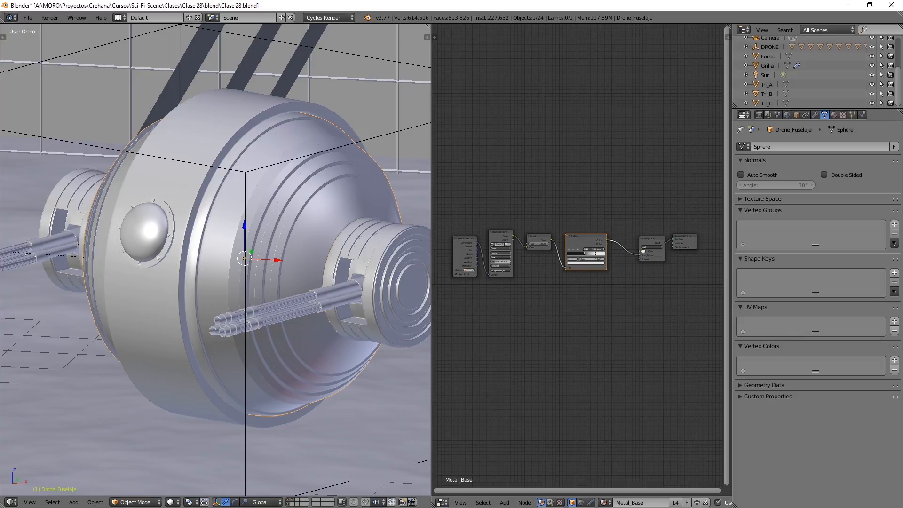
{"action": "key", "text": "alt+Tab"}
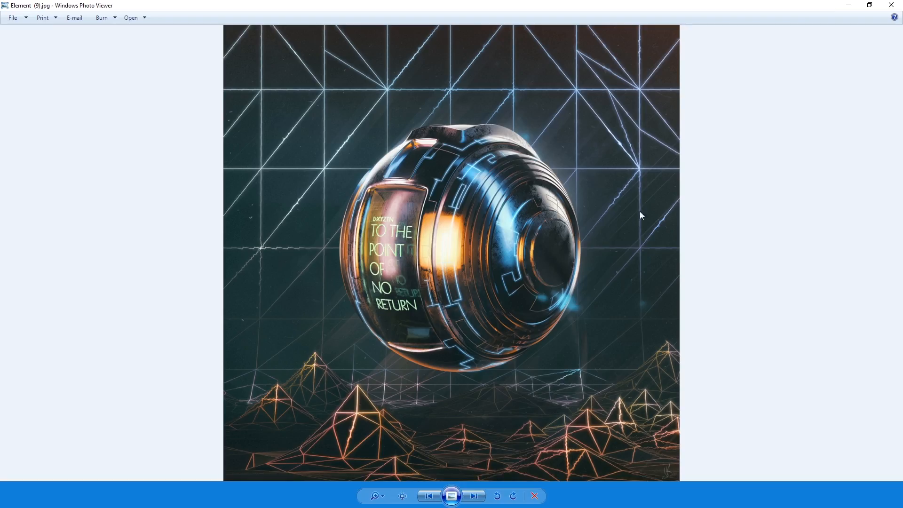
{"action": "scroll", "coordinate": [468, 173], "scroll_direction": "up", "scroll_amount": 3}
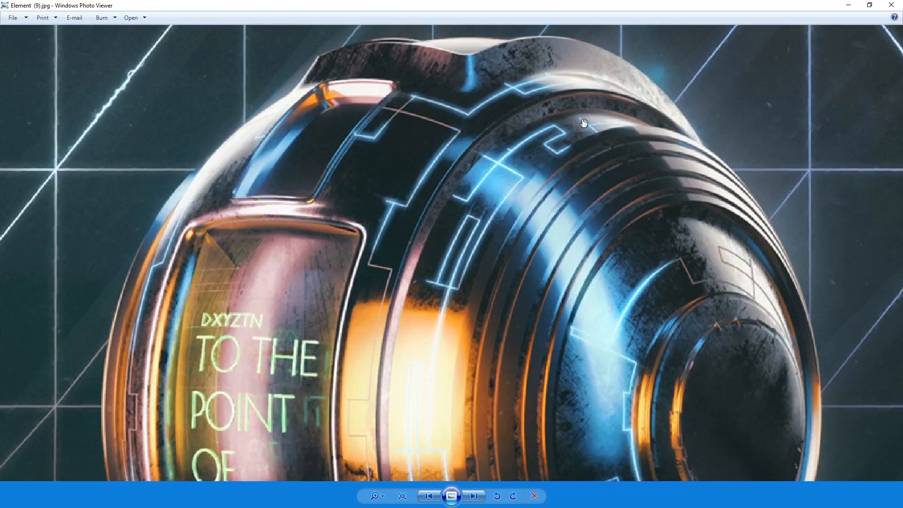
{"action": "left_click_drag", "start_coordinate": [665, 302], "coordinate": [572, 171]}
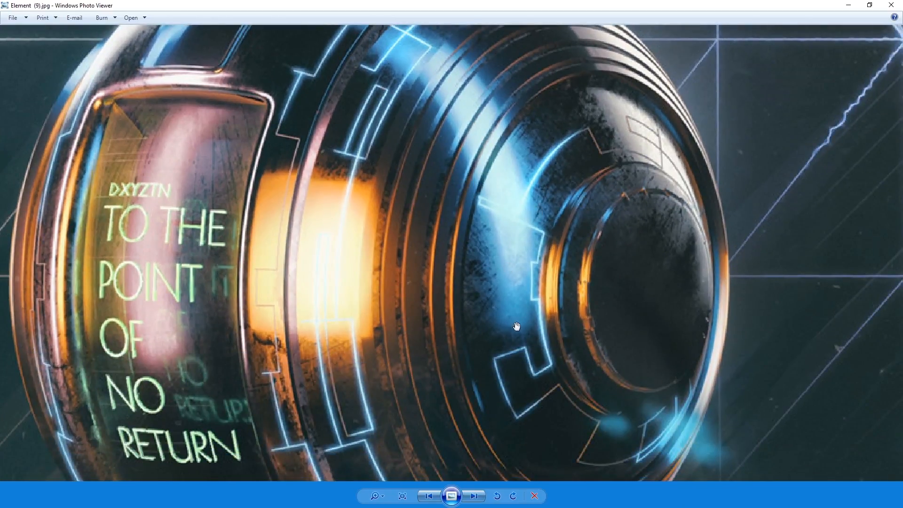
{"action": "left_click_drag", "start_coordinate": [533, 285], "coordinate": [533, 212]}
{"action": "left_click_drag", "start_coordinate": [369, 316], "coordinate": [459, 212]}
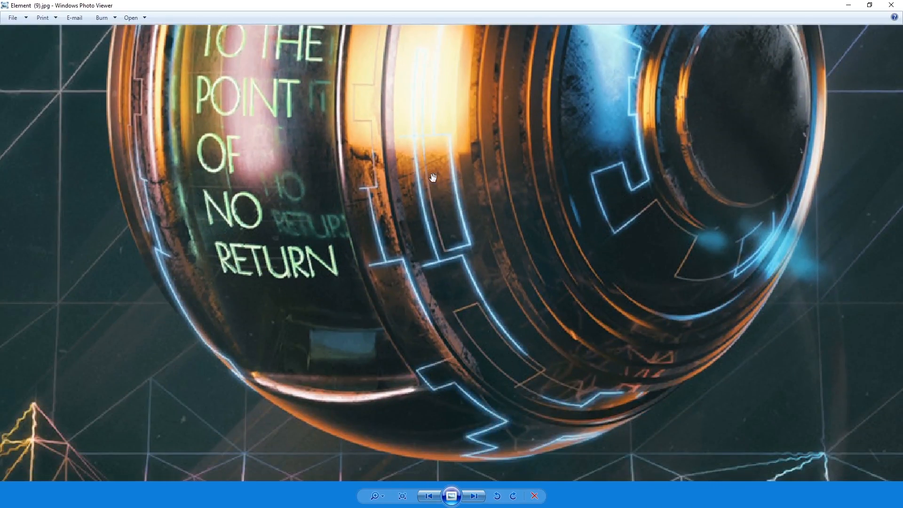
{"action": "left_click_drag", "start_coordinate": [467, 155], "coordinate": [452, 295]}
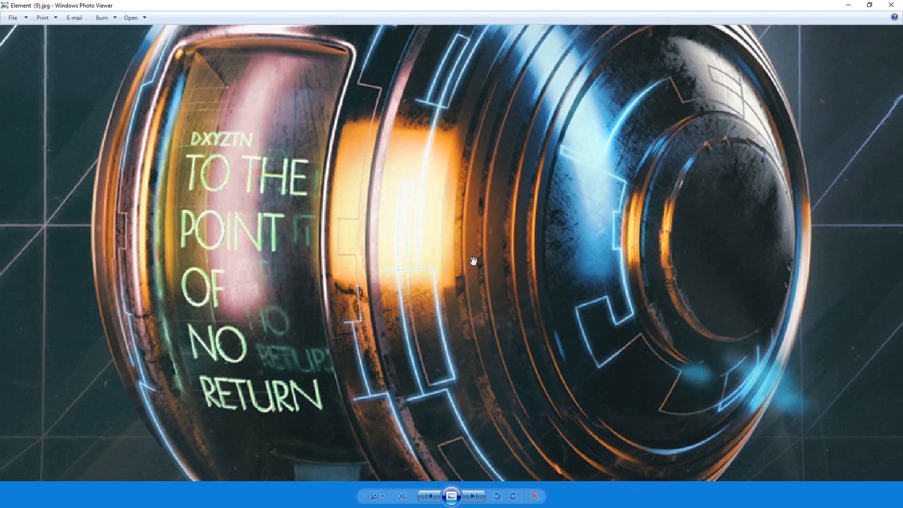
{"action": "left_click", "coordinate": [891, 5]}
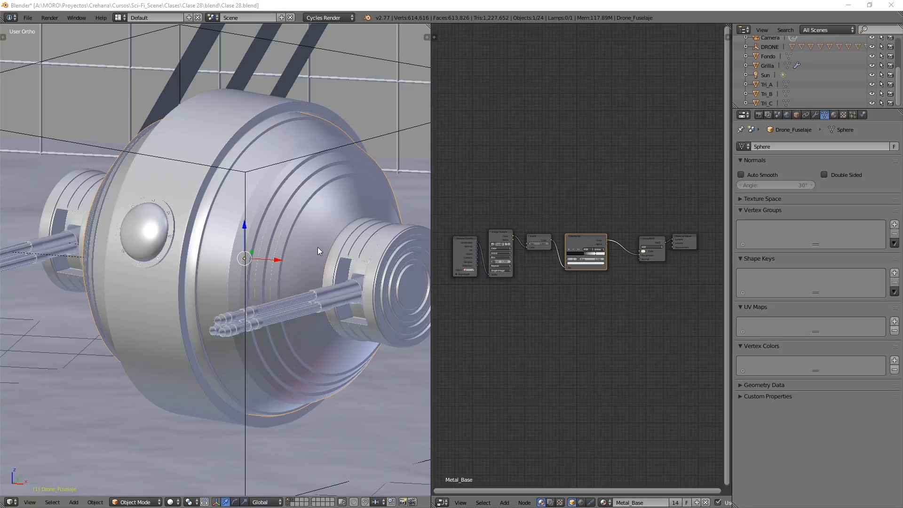
Step: Widen the node editor area, change it to the UV/Image Editor, and show only the drone's layer in the 3D view
{"action": "scroll", "coordinate": [317, 247], "scroll_direction": "down", "scroll_amount": 2}
{"action": "mouse_move", "coordinate": [303, 258]}
{"action": "middle_mouse_down"}
{"action": "mouse_move", "coordinate": [278, 243]}
{"action": "mouse_move", "coordinate": [292, 270]}
{"action": "middle_mouse_up"}
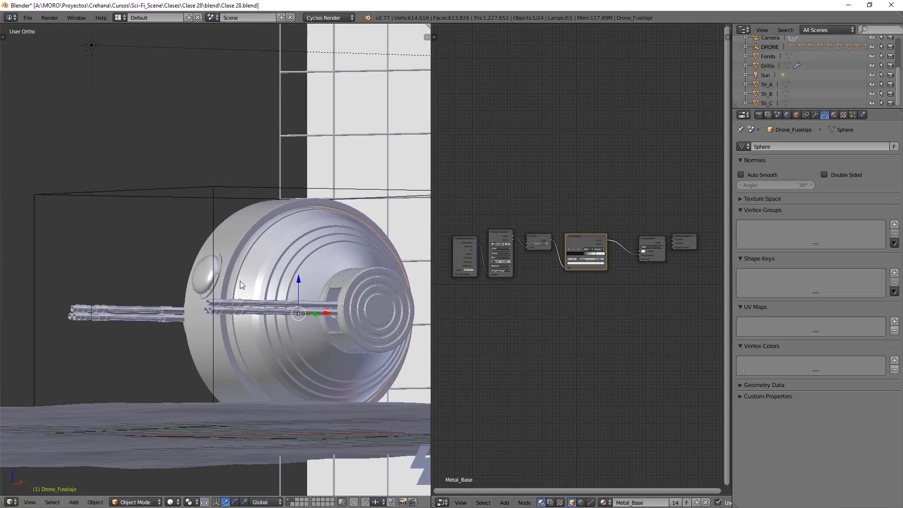
{"action": "middle_click_drag", "start_coordinate": [240, 281], "coordinate": [277, 301]}
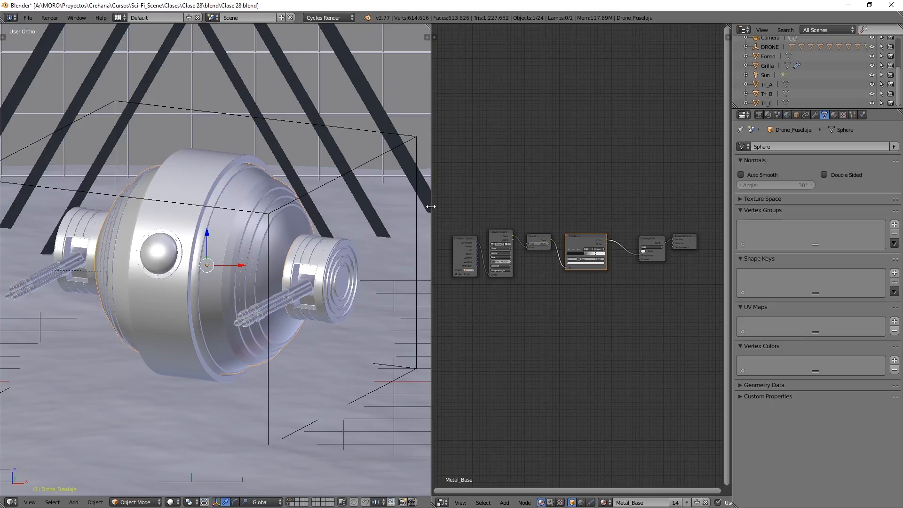
{"action": "left_click_drag", "start_coordinate": [431, 207], "coordinate": [386, 207]}
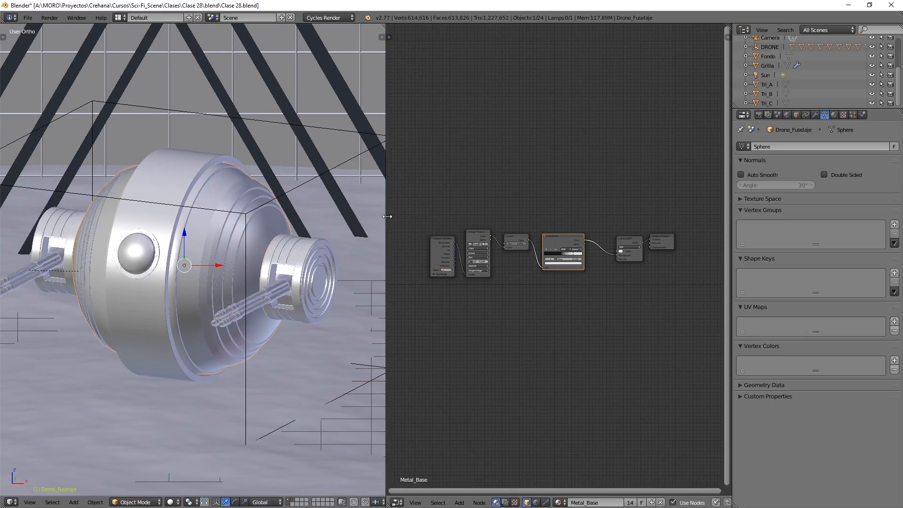
{"action": "left_click", "coordinate": [396, 502]}
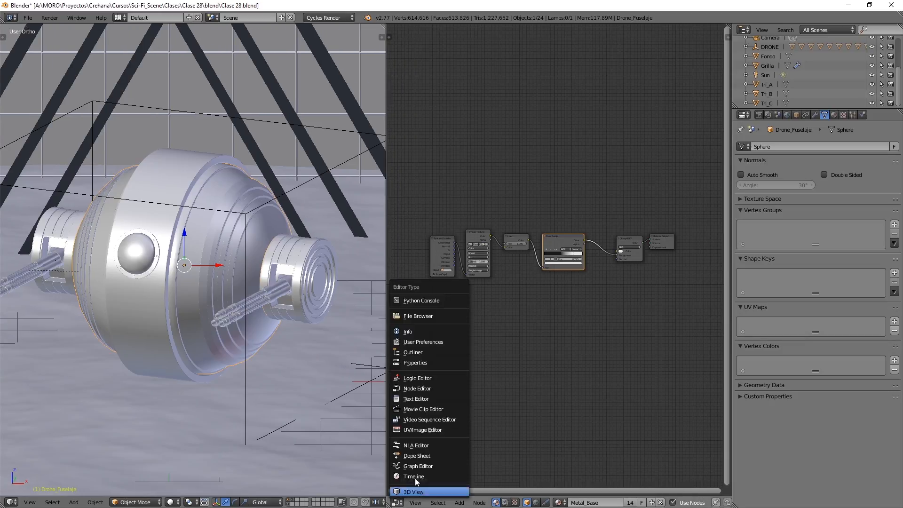
{"action": "left_click", "coordinate": [417, 430]}
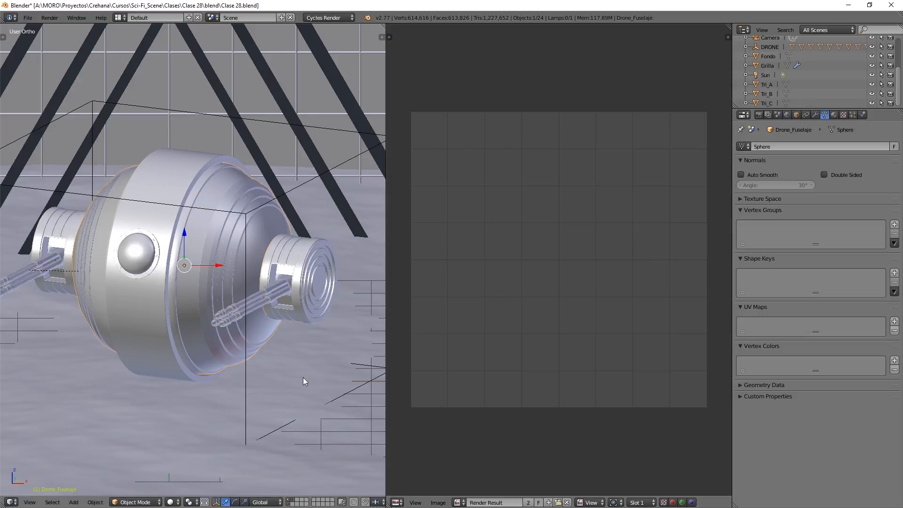
{"action": "left_click", "coordinate": [288, 500]}
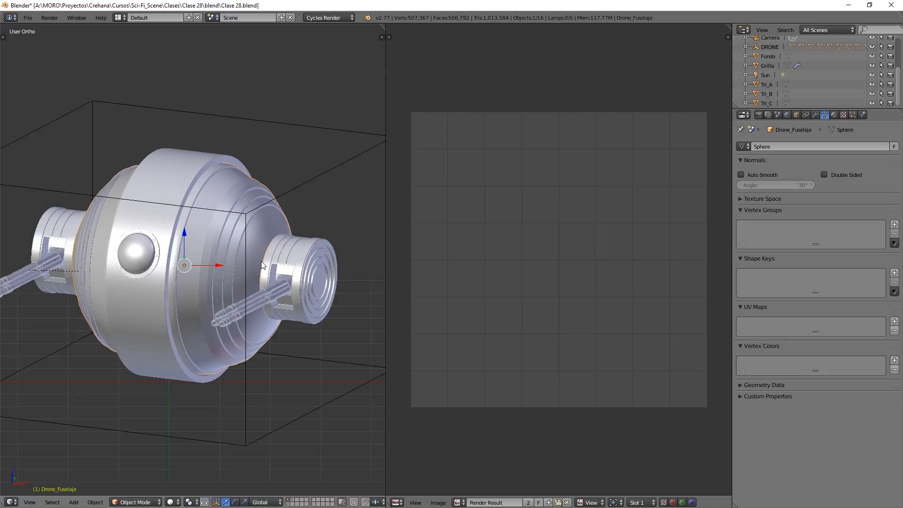
Step: Unwrap the entire Drone_Fuselaje mesh and unlink the Render Result image from the UV/Image Editor
{"action": "key", "text": "Tab"}
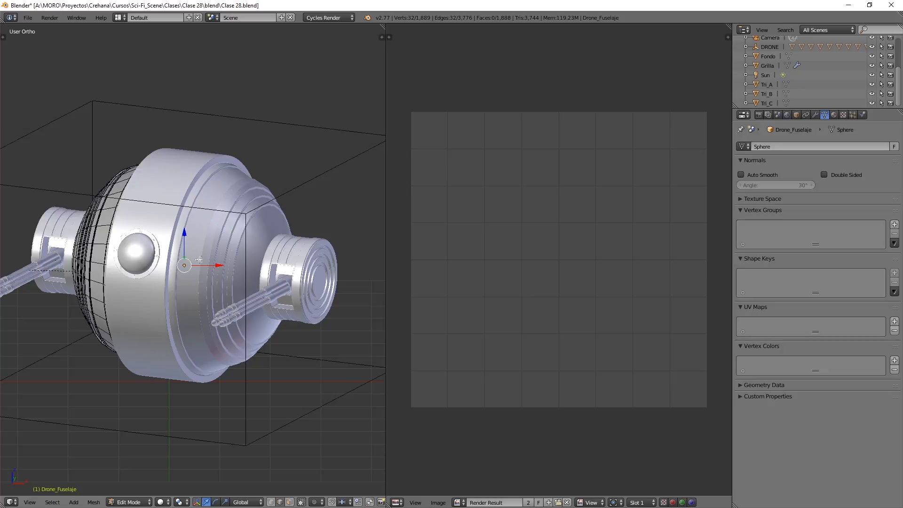
{"action": "key", "text": "a"}
{"action": "key", "text": "a"}
{"action": "middle_click_drag", "start_coordinate": [92, 256], "coordinate": [273, 259]}
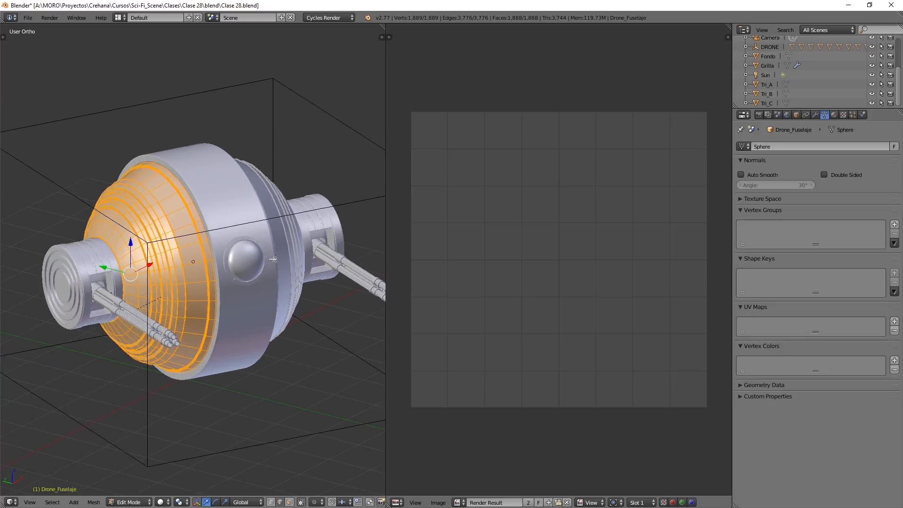
{"action": "key", "text": "u"}
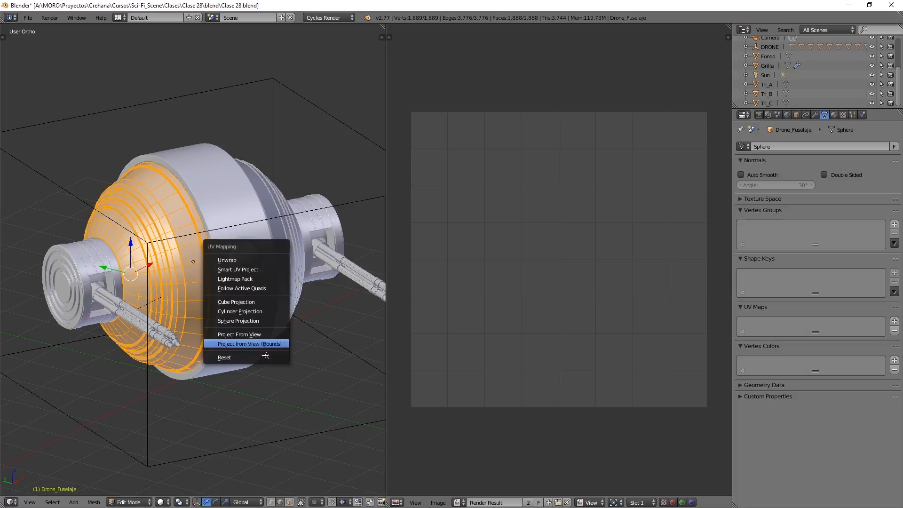
{"action": "left_click", "coordinate": [257, 260]}
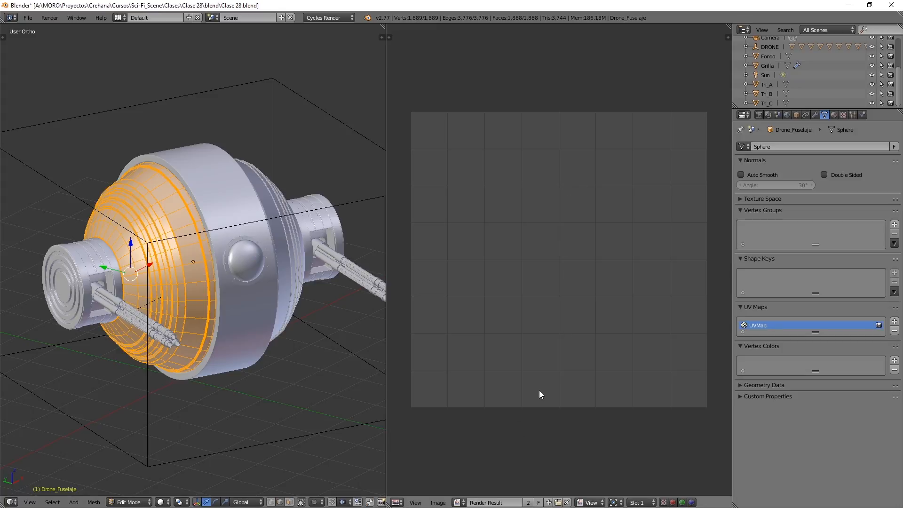
{"action": "left_click", "coordinate": [567, 502]}
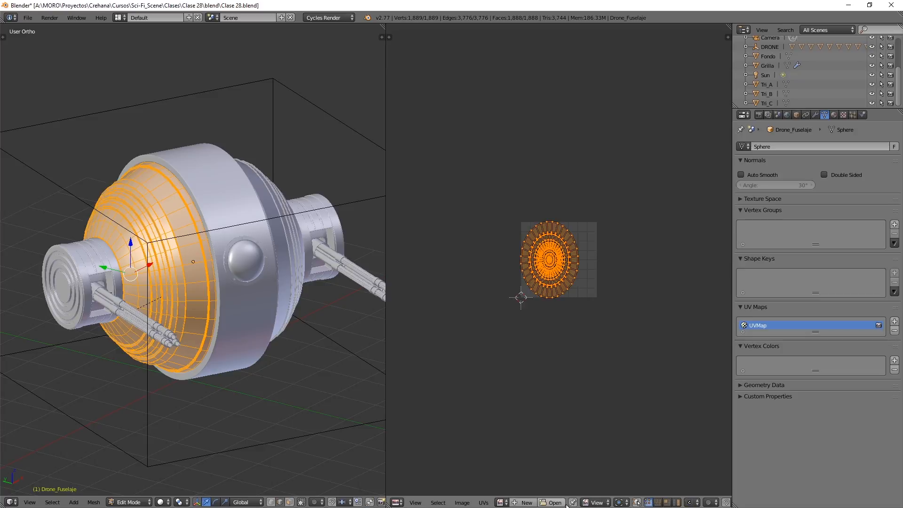
{"action": "scroll", "coordinate": [565, 267], "scroll_direction": "up", "scroll_amount": 5}
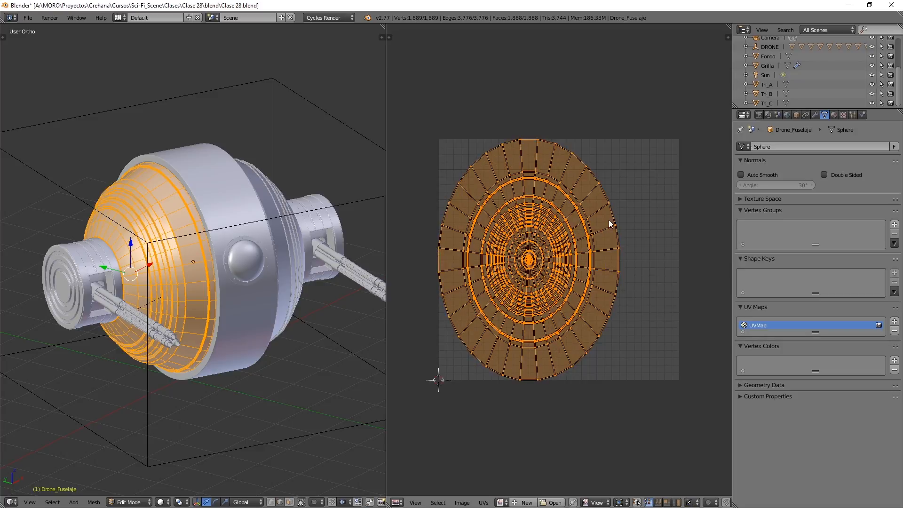
Step: Display the model in wireframe and inspect the fuselage mesh from several angles
{"action": "mouse_move", "coordinate": [187, 279]}
{"action": "middle_mouse_down"}
{"action": "mouse_move", "coordinate": [193, 284]}
{"action": "mouse_move", "coordinate": [150, 283]}
{"action": "mouse_move", "coordinate": [181, 283]}
{"action": "middle_mouse_up"}
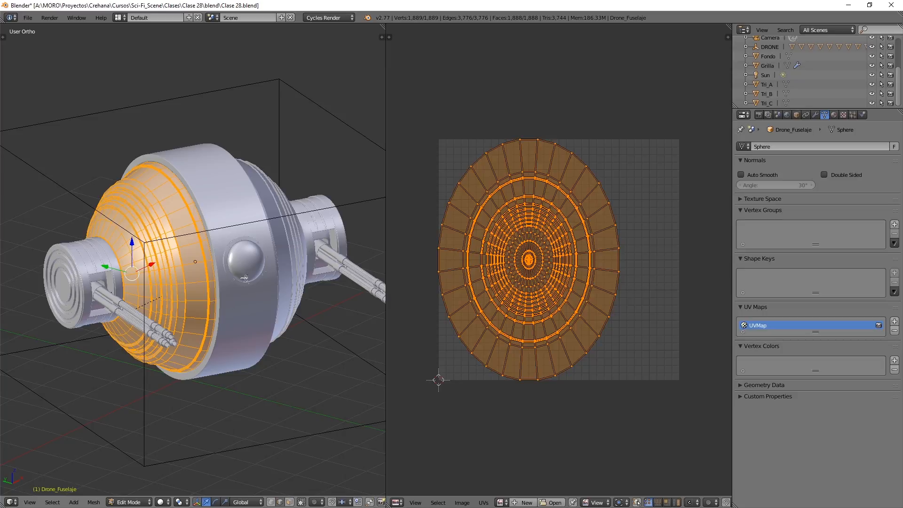
{"action": "key", "text": "z"}
{"action": "mouse_move", "coordinate": [245, 272]}
{"action": "middle_mouse_down"}
{"action": "mouse_move", "coordinate": [174, 274]}
{"action": "mouse_move", "coordinate": [235, 252]}
{"action": "mouse_move", "coordinate": [247, 235]}
{"action": "middle_mouse_up"}
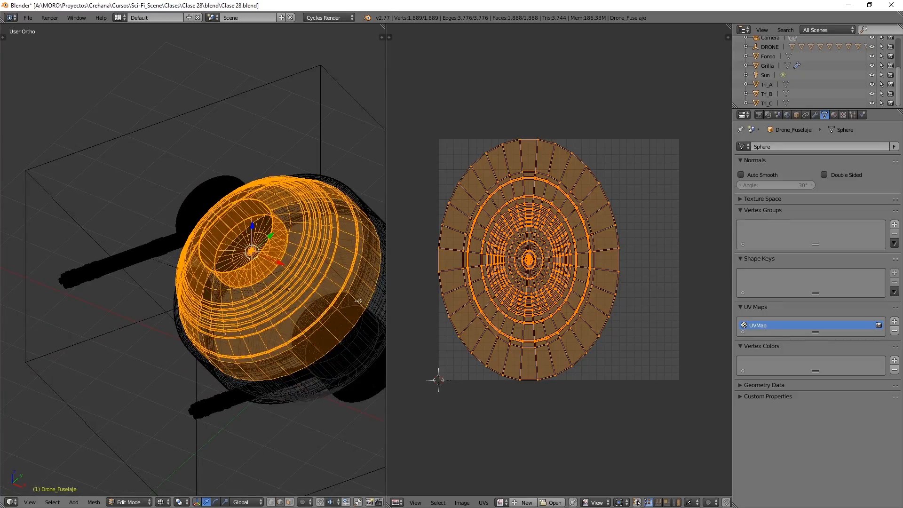
{"action": "middle_click_drag", "start_coordinate": [190, 259], "coordinate": [236, 248]}
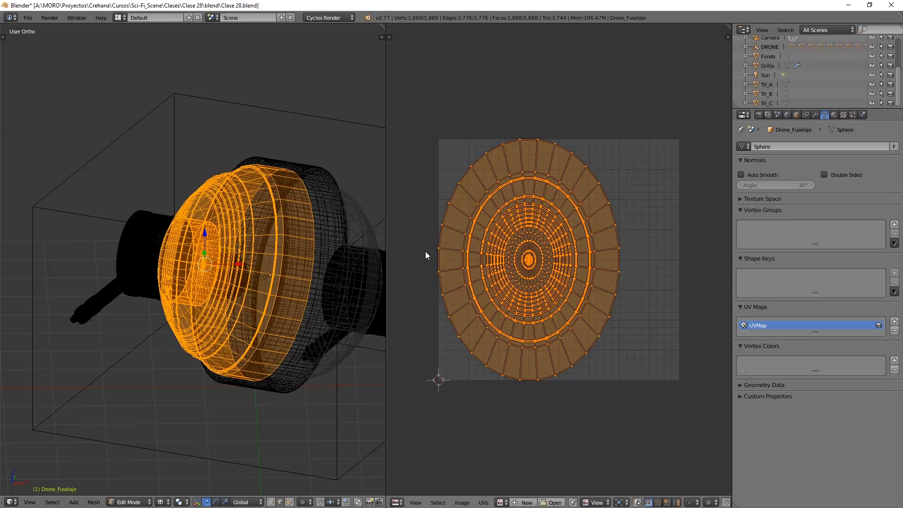
{"action": "middle_click_drag", "start_coordinate": [320, 276], "coordinate": [262, 280]}
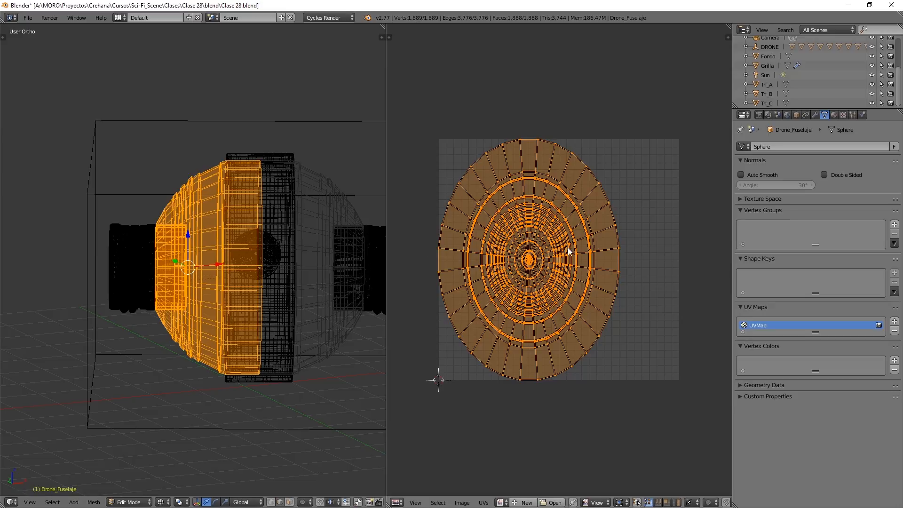
Step: Scale all of the fuselage UVs by about 1.31 along X to make the layout circular
{"action": "scroll", "coordinate": [587, 279], "scroll_direction": "up", "scroll_amount": 2}
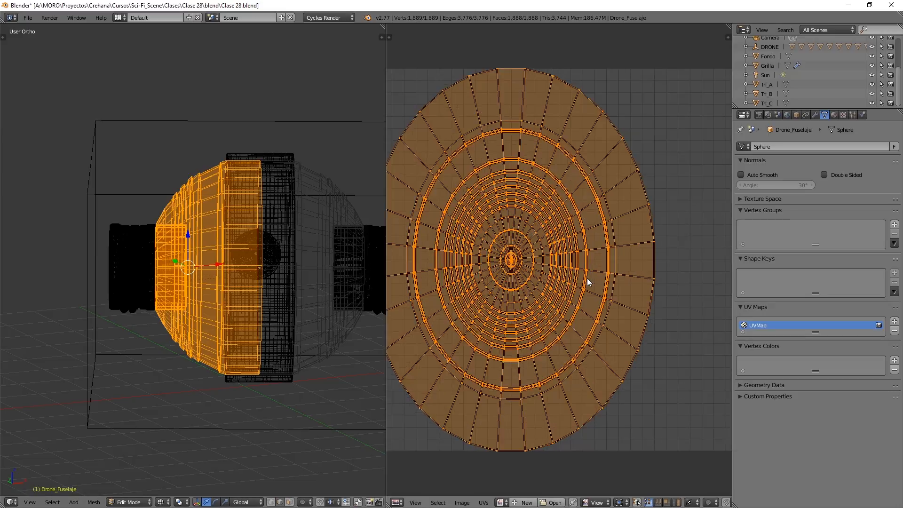
{"action": "scroll", "coordinate": [587, 278], "scroll_direction": "down", "scroll_amount": 2}
{"action": "key", "text": "a"}
{"action": "key", "text": "a"}
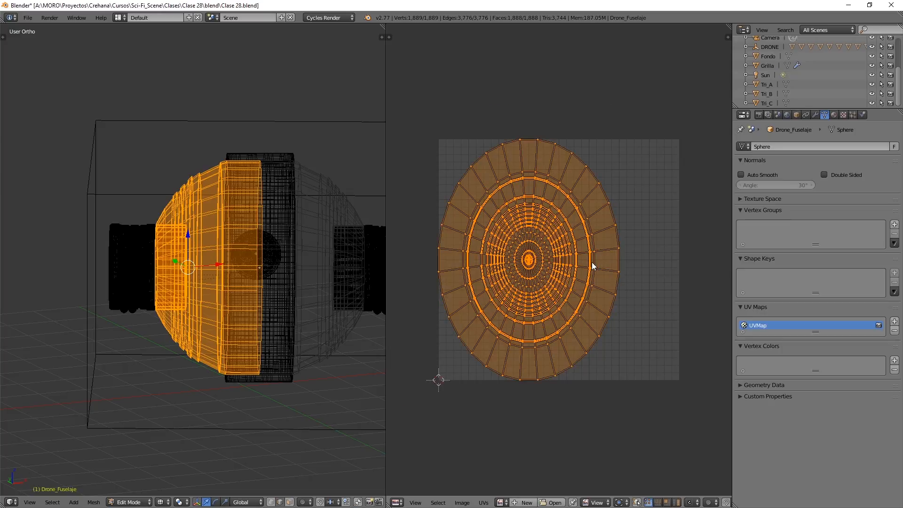
{"action": "key", "text": "s"}
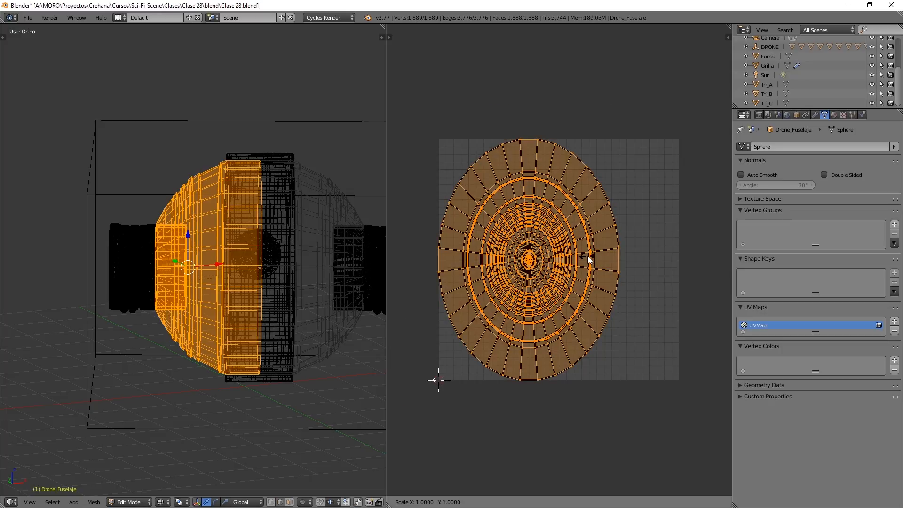
{"action": "key", "text": "x"}
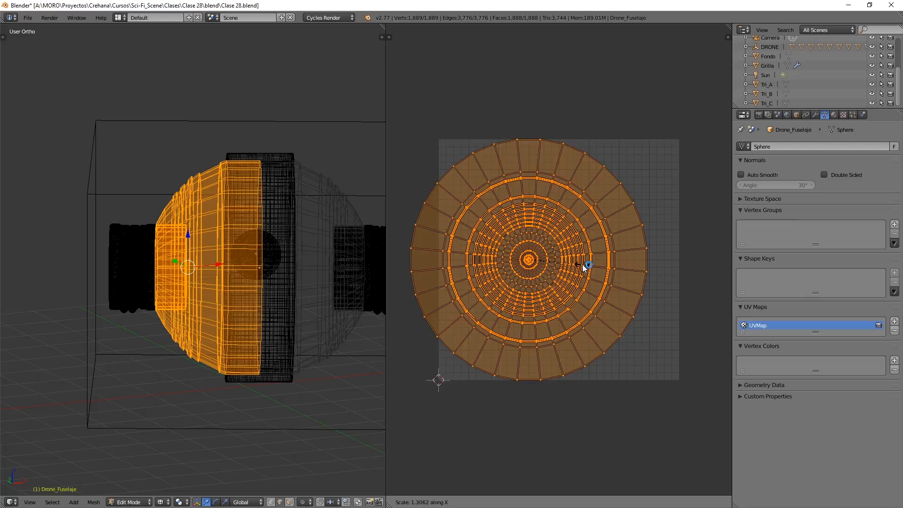
{"action": "left_click", "coordinate": [582, 264]}
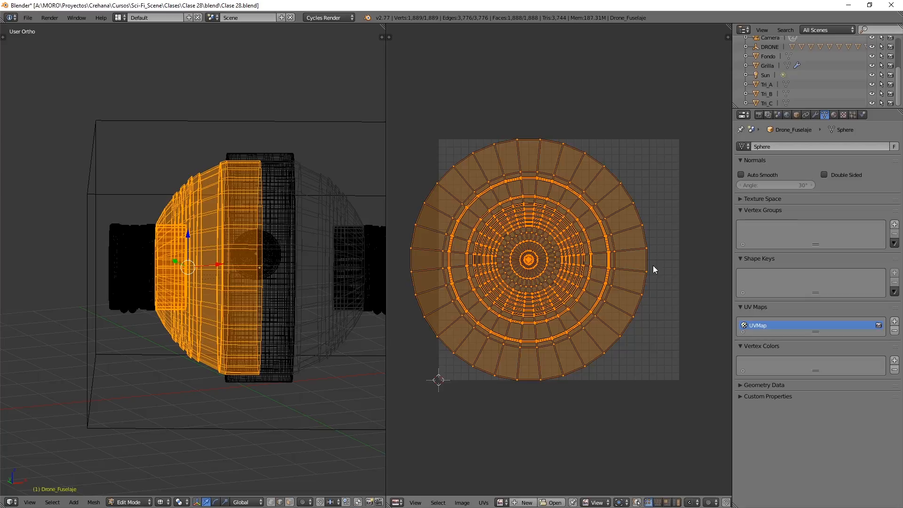
Step: Shrink the circular UV layout slightly and move it along X to centre it inside the UV grid
{"action": "key", "text": "s"}
{"action": "key", "text": "x"}
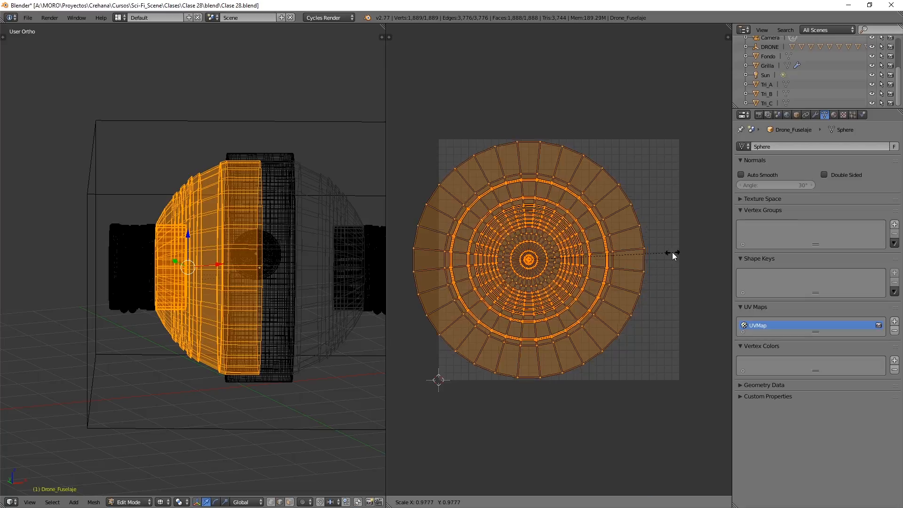
{"action": "left_click", "coordinate": [653, 258]}
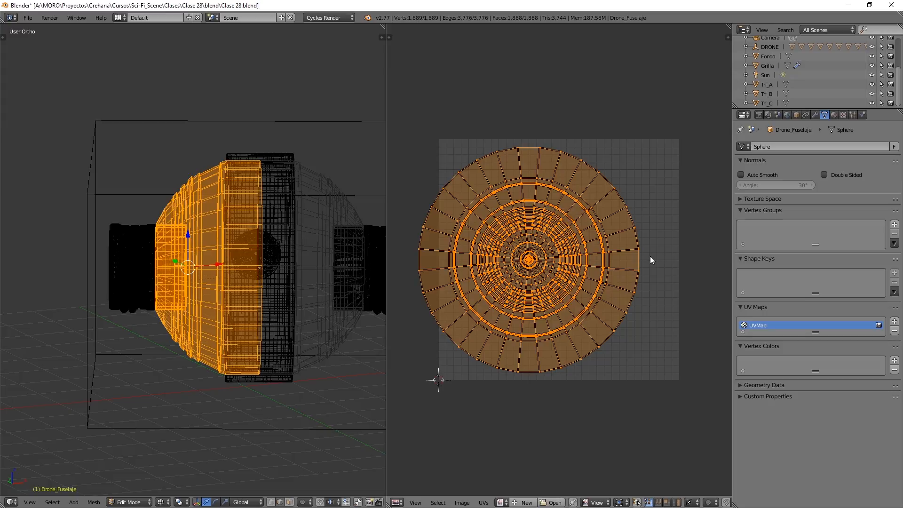
{"action": "key", "text": "g"}
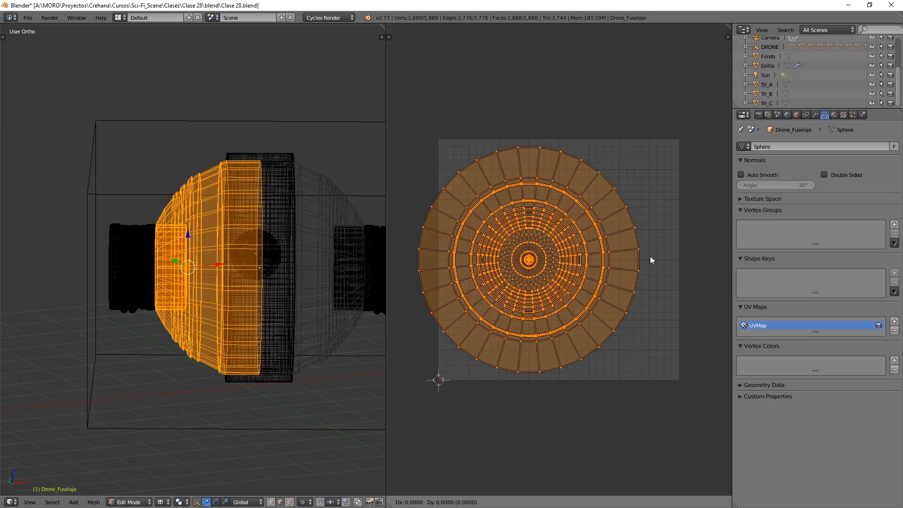
{"action": "key", "text": "x"}
{"action": "left_click", "coordinate": [680, 259]}
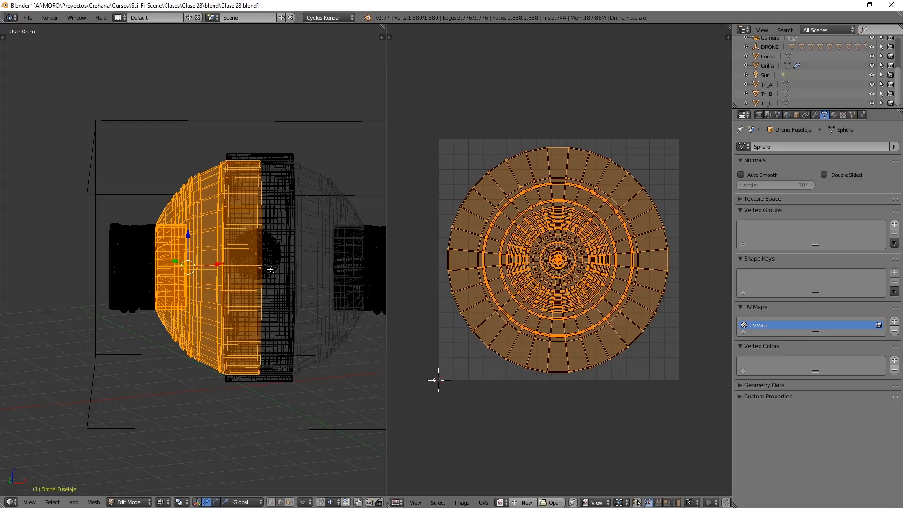
Step: Switch to vertex selection and select only the centre vertex at the tip of the fuselage mesh
{"action": "middle_click_drag", "start_coordinate": [173, 266], "coordinate": [242, 273]}
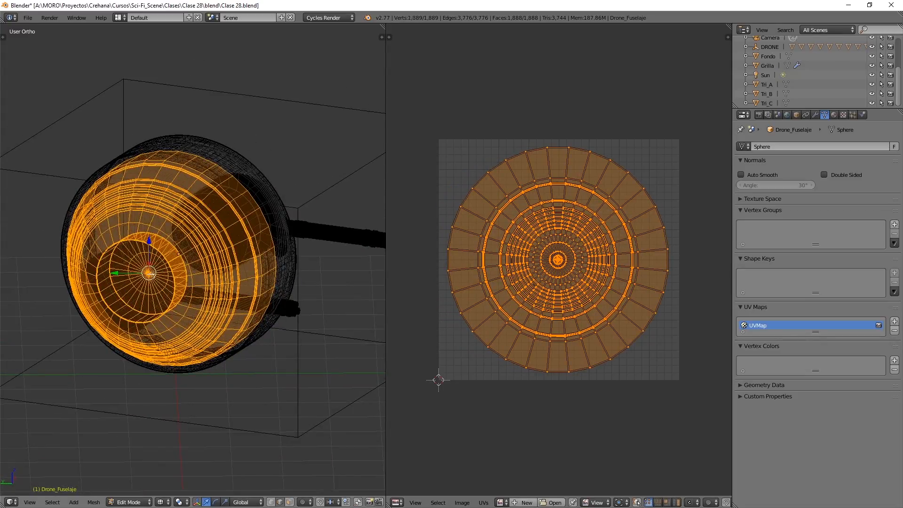
{"action": "right_click", "coordinate": [151, 280]}
{"action": "left_click", "coordinate": [270, 503]}
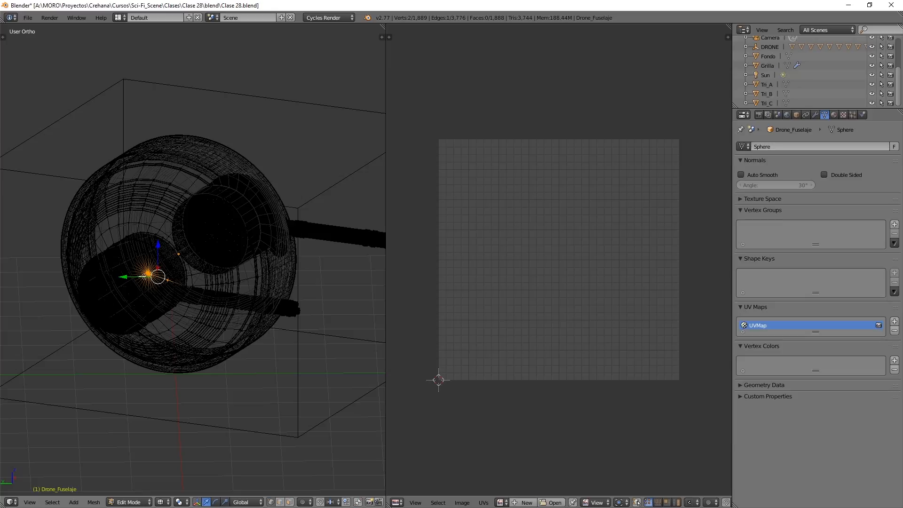
{"action": "right_click", "coordinate": [145, 267]}
{"action": "middle_click_drag", "start_coordinate": [153, 285], "coordinate": [152, 290]}
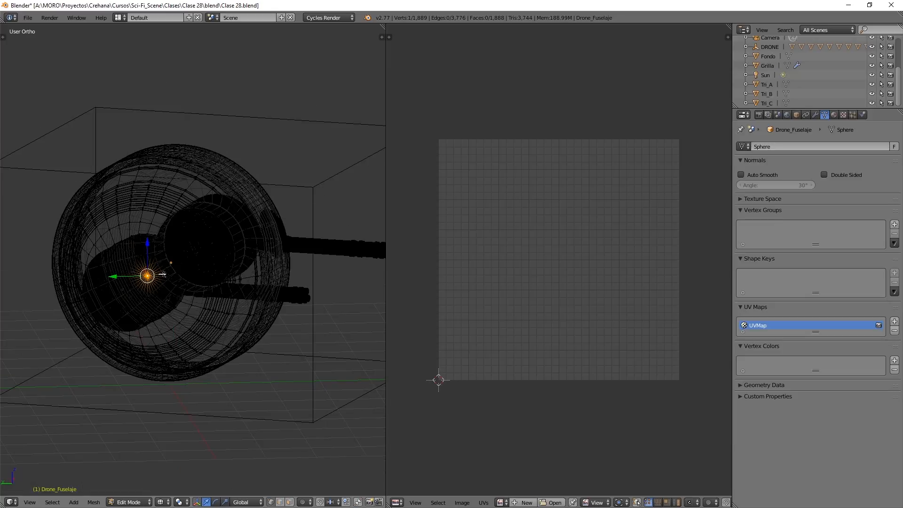
Step: Grow the selection ring by ring from the centre vertex across the whole fuselage, comparing the mesh with its circular UV layout
{"action": "key", "text": "ctrl+KP_Add"}
{"action": "key", "text": "ctrl+KP_Add"}
{"action": "key", "text": "ctrl+KP_Add"}
{"action": "key", "text": "ctrl+KP_Add"}
{"action": "key", "text": "ctrl+KP_Add"}
{"action": "key", "text": "ctrl+KP_Add"}
{"action": "key", "text": "ctrl+KP_Add"}
{"action": "key", "text": "ctrl+KP_Add"}
{"action": "key", "text": "ctrl+KP_Add"}
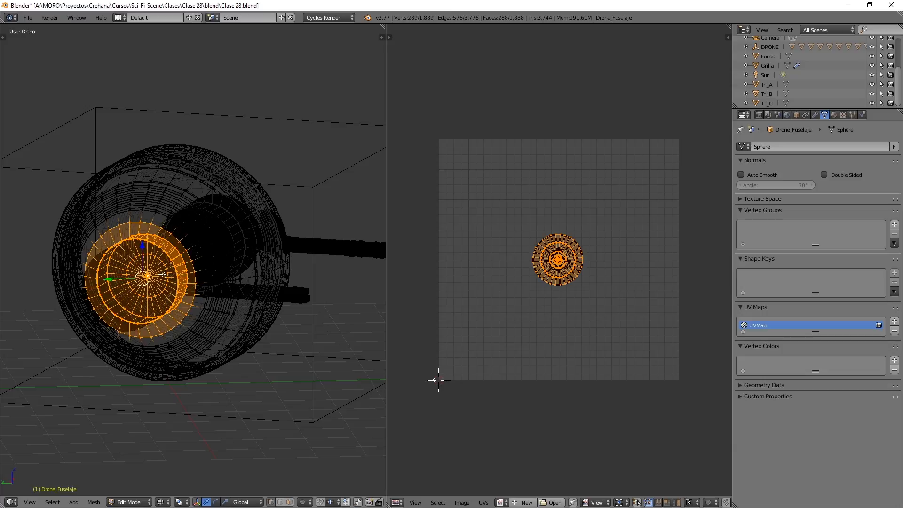
{"action": "key", "text": "ctrl+KP_Add"}
{"action": "key", "text": "ctrl+KP_Add"}
{"action": "key", "text": "ctrl+KP_Add"}
{"action": "key", "text": "ctrl+KP_Add"}
{"action": "key", "text": "ctrl+KP_Add"}
{"action": "key", "text": "ctrl+KP_Add"}
{"action": "key", "text": "ctrl+KP_Add"}
{"action": "key", "text": "ctrl+KP_Add"}
{"action": "key", "text": "ctrl+KP_Add"}
{"action": "key", "text": "ctrl+KP_Add"}
{"action": "key", "text": "ctrl+KP_Add"}
{"action": "middle_click_drag", "start_coordinate": [163, 275], "coordinate": [145, 262]}
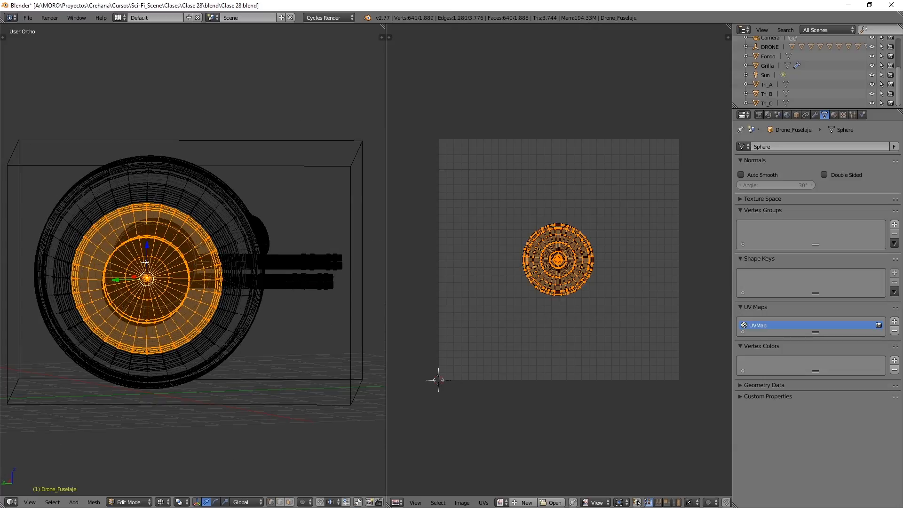
{"action": "key", "text": "ctrl+KP_Add"}
{"action": "key", "text": "ctrl+KP_Add"}
{"action": "key", "text": "ctrl+KP_Add"}
{"action": "key", "text": "ctrl+KP_Add"}
{"action": "key", "text": "ctrl+KP_Add"}
{"action": "key", "text": "ctrl+KP_Add"}
{"action": "key", "text": "ctrl+KP_Add"}
{"action": "key", "text": "ctrl+KP_Add"}
{"action": "key", "text": "ctrl+KP_Add"}
{"action": "key", "text": "ctrl+KP_Add"}
{"action": "key", "text": "ctrl+KP_Add"}
{"action": "key", "text": "ctrl+KP_Add"}
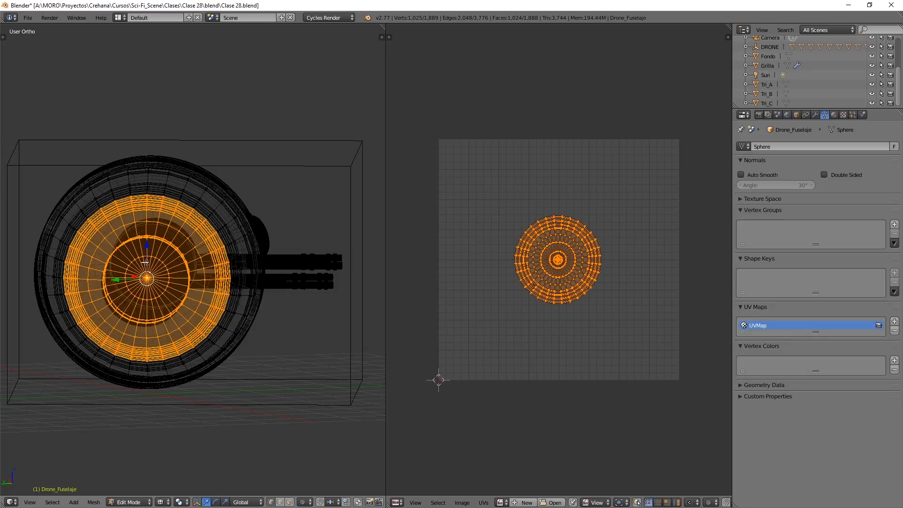
{"action": "key", "text": "ctrl+KP_Add"}
{"action": "key", "text": "ctrl+KP_Add"}
{"action": "key", "text": "ctrl+KP_Add"}
{"action": "key", "text": "ctrl+KP_Add"}
{"action": "key", "text": "ctrl+KP_Add"}
{"action": "key", "text": "ctrl+KP_Add"}
{"action": "key", "text": "ctrl+KP_Add"}
{"action": "key", "text": "ctrl+KP_Add"}
{"action": "key", "text": "ctrl+KP_Add"}
{"action": "key", "text": "ctrl+KP_Add"}
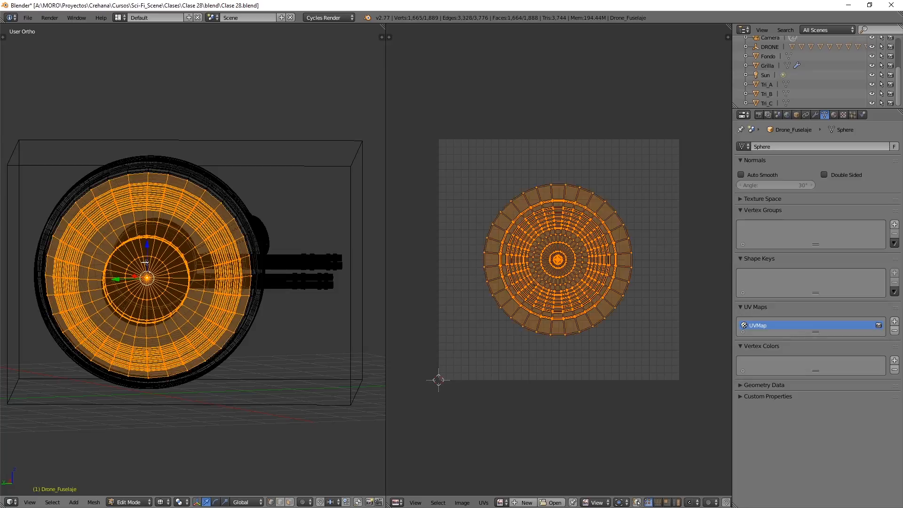
{"action": "key", "text": "ctrl+KP_Add"}
{"action": "key", "text": "ctrl+KP_Add"}
{"action": "key", "text": "ctrl+KP_Add"}
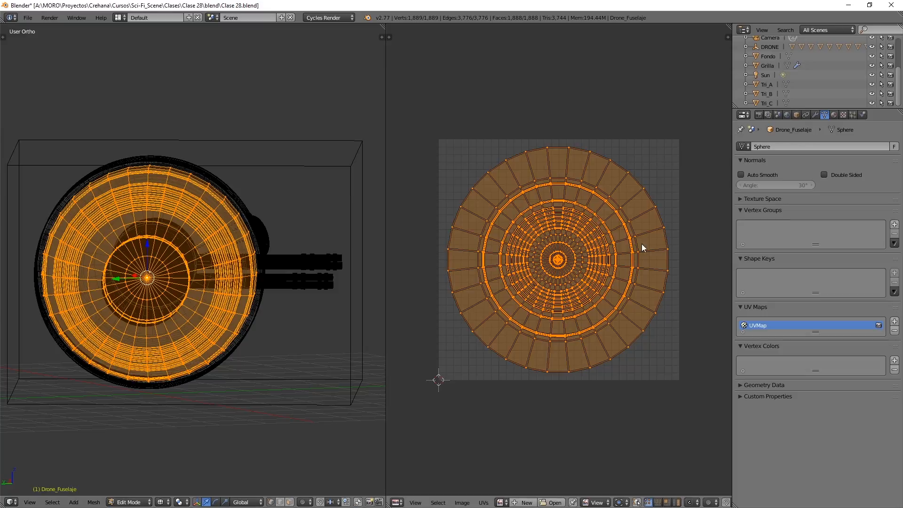
{"action": "middle_click_drag", "start_coordinate": [294, 232], "coordinate": [234, 244]}
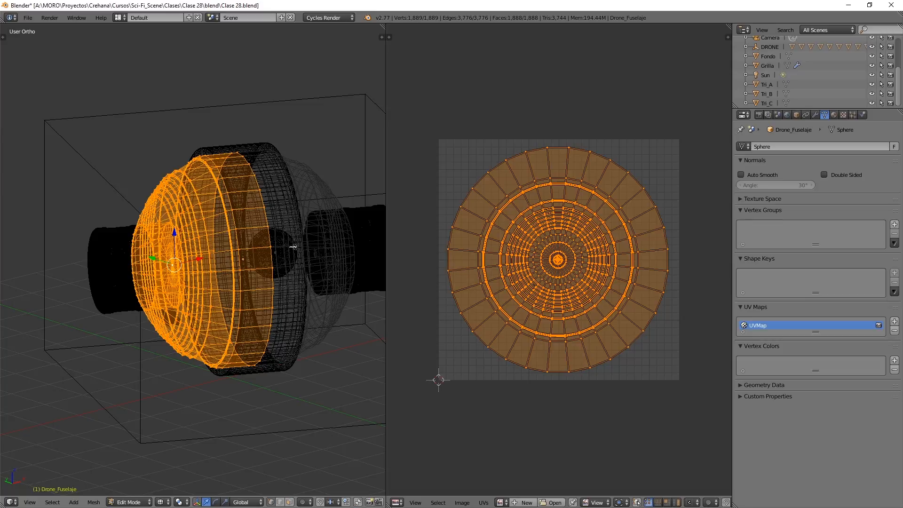
Step: Start exporting the UV layout and create and open a UVMAP folder inside Clase 28 as its destination
{"action": "mouse_move", "coordinate": [561, 273]}
{"action": "middle_mouse_down"}
{"action": "mouse_move", "coordinate": [552, 293]}
{"action": "mouse_move", "coordinate": [555, 273]}
{"action": "middle_mouse_up"}
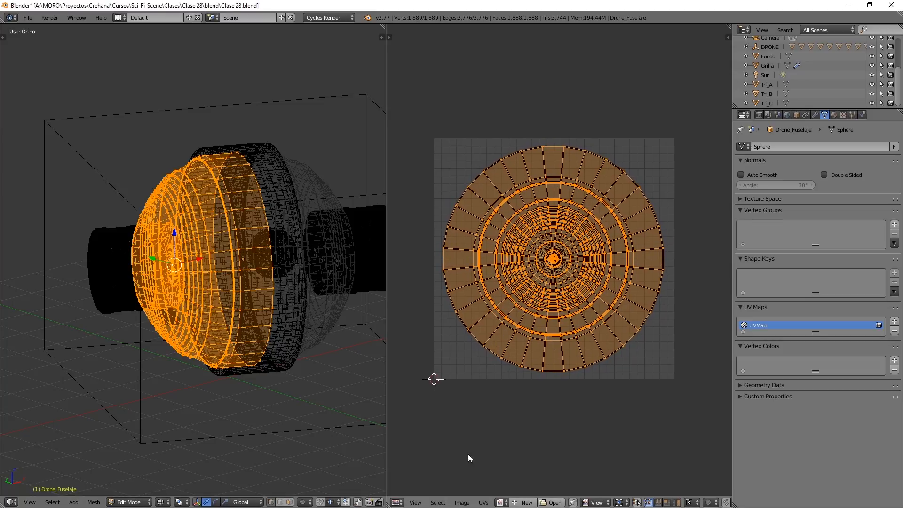
{"action": "left_click", "coordinate": [484, 503]}
{"action": "left_click", "coordinate": [484, 502]}
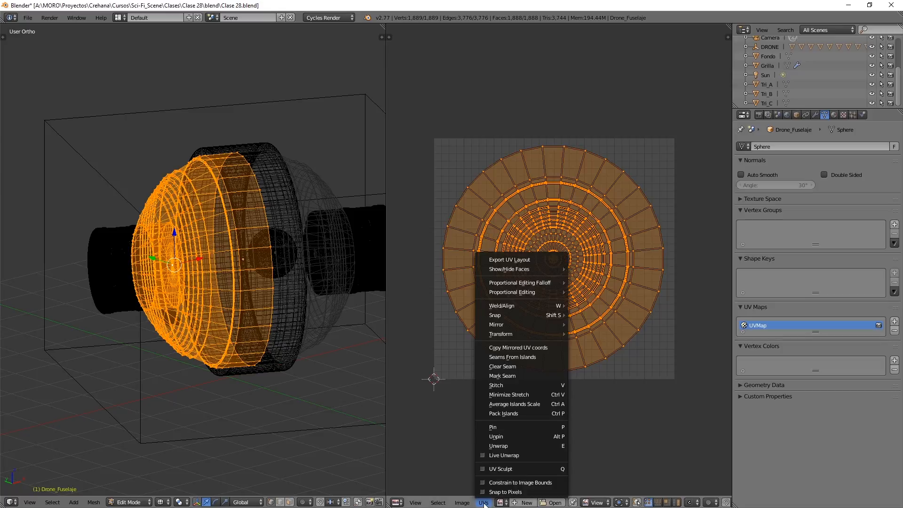
{"action": "left_click", "coordinate": [518, 261]}
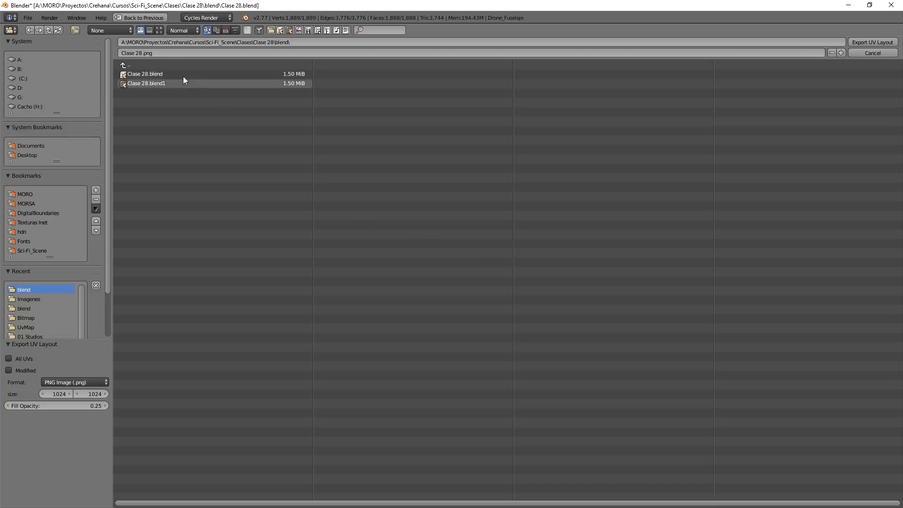
{"action": "left_click", "coordinate": [167, 66]}
{"action": "type", "text": "iUV"}
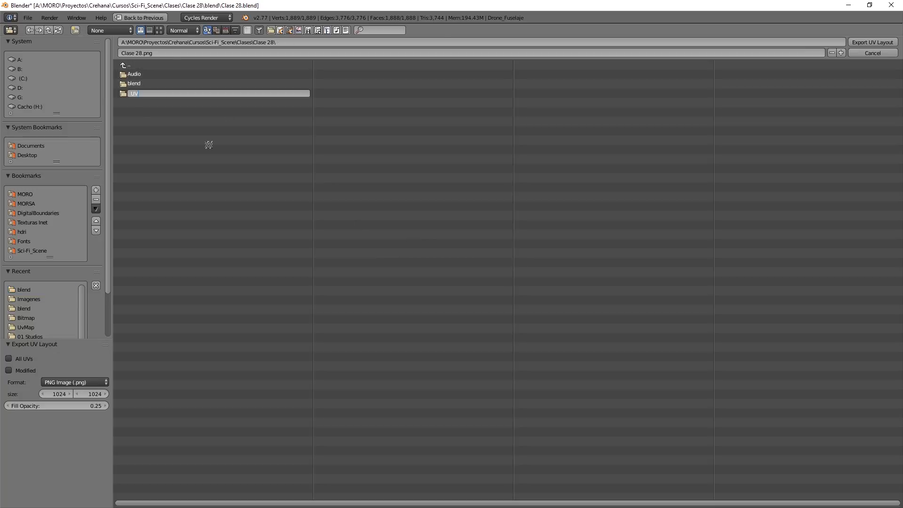
{"action": "key", "text": "Return"}
{"action": "left_click", "coordinate": [163, 93]}
Step: Name the exported UV layout file Drone_Fuselaje_UV_Layout.png
{"action": "type", "text": "Drone_Fuselaj"}
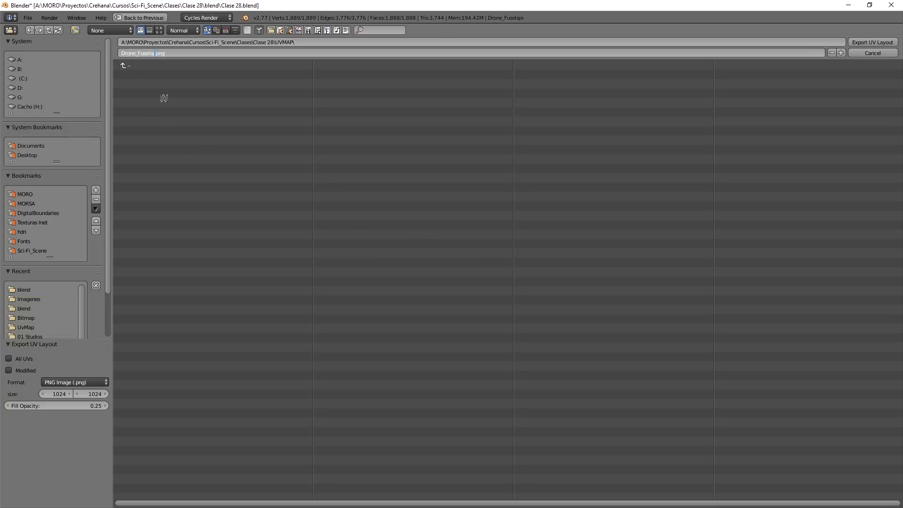
{"action": "type", "text": "e_UV_A"}
{"action": "type", "text": "ayout"}
{"action": "key", "text": "Return"}
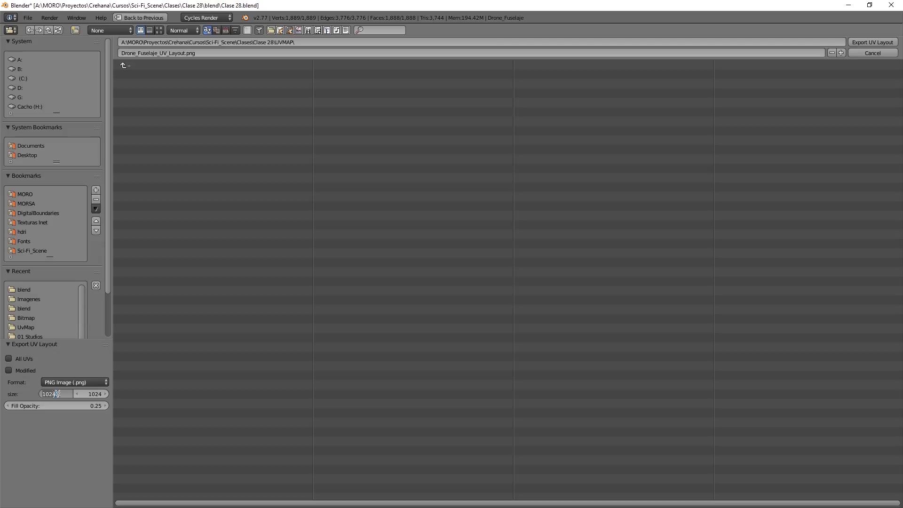
Step: Set the export size to 2048 × 2048 and export the UV layout as PNG
{"action": "type", "text": "2048"}
{"action": "key", "text": "Tab"}
{"action": "type", "text": "2"}
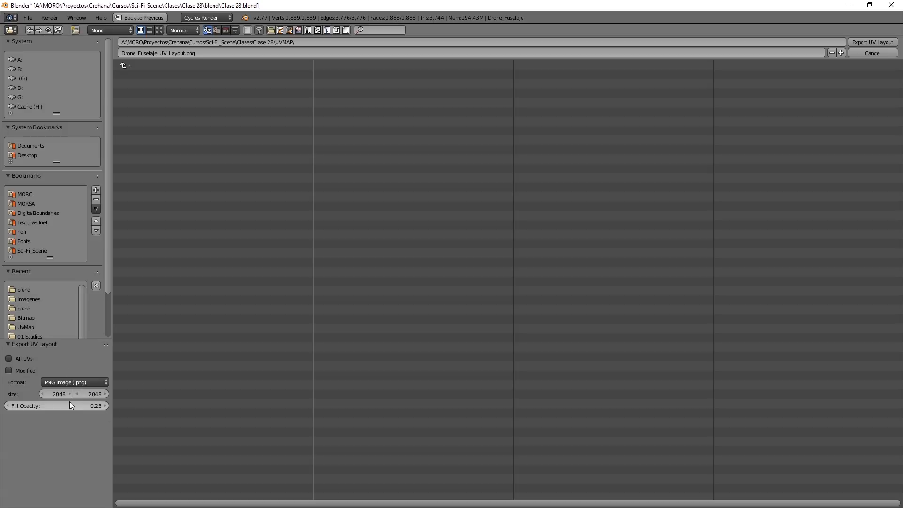
{"action": "left_click", "coordinate": [859, 43]}
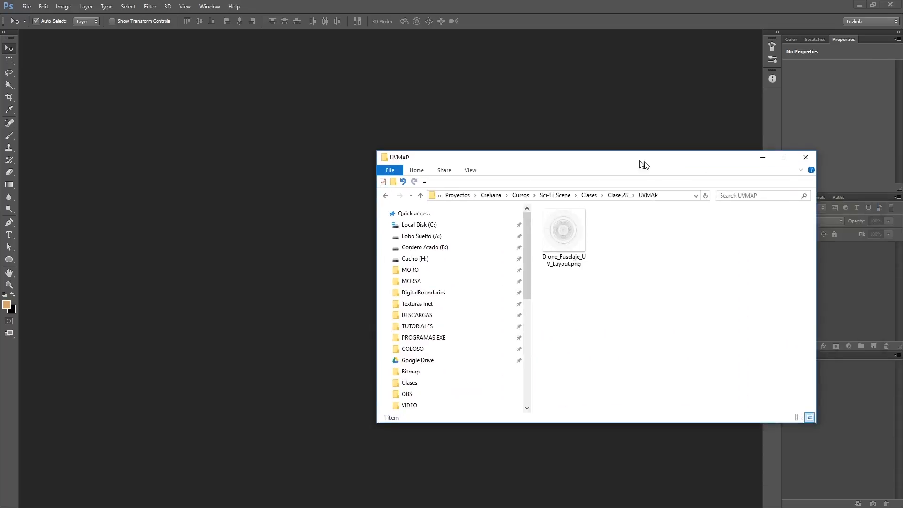
Step: Switch to Photoshop and open Drone_Fuselaje_UV_Layout.png from the UVMAP folder as a document
{"action": "left_click_drag", "start_coordinate": [641, 164], "coordinate": [541, 128]}
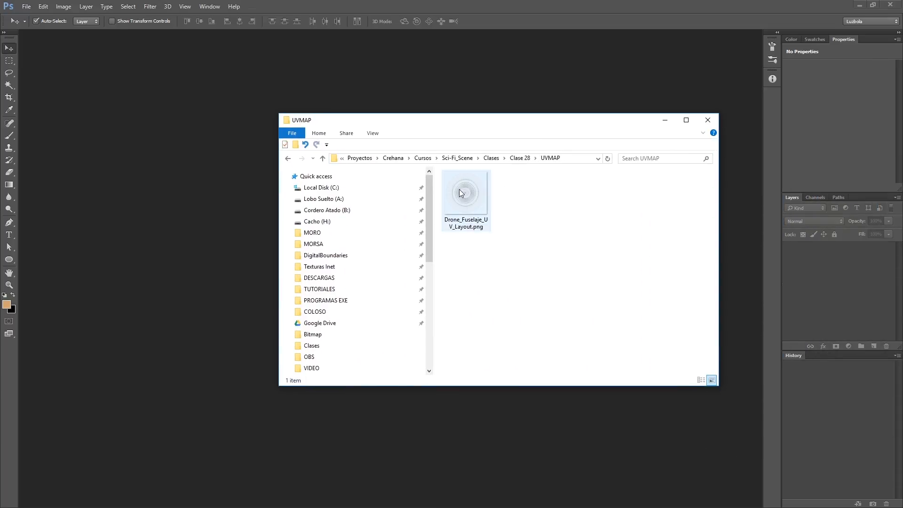
{"action": "left_click_drag", "start_coordinate": [459, 189], "coordinate": [514, 20]}
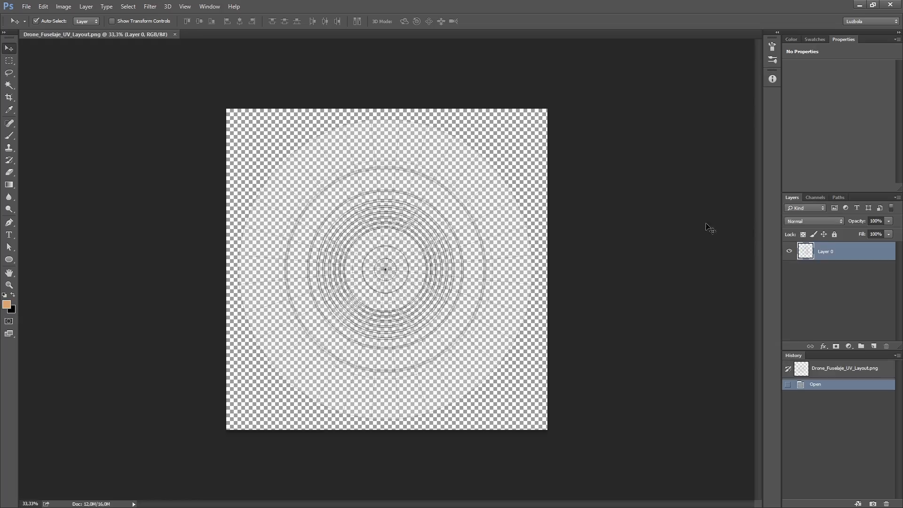
Step: Add a solid colour fill layer in black (000000) and place it beneath the UV layout layer
{"action": "left_click", "coordinate": [849, 347]}
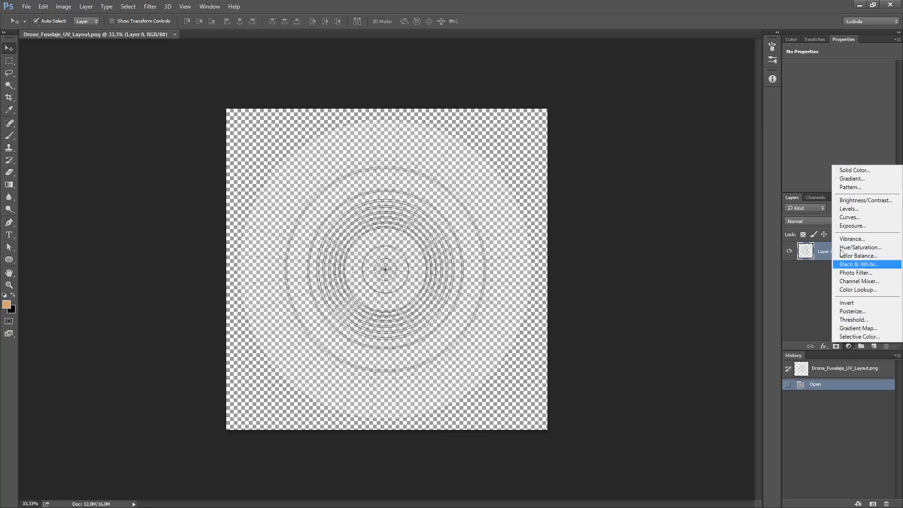
{"action": "left_click", "coordinate": [851, 170]}
{"action": "type", "text": "000000"}
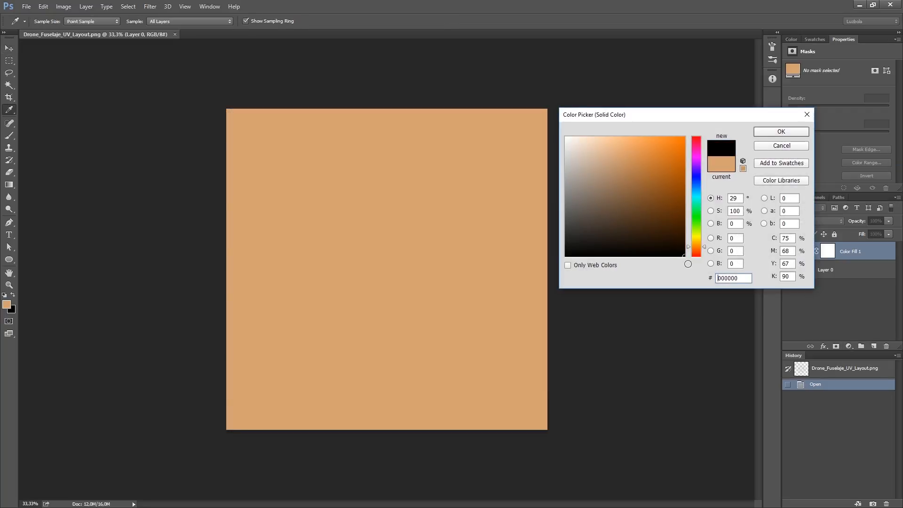
{"action": "left_click", "coordinate": [764, 133]}
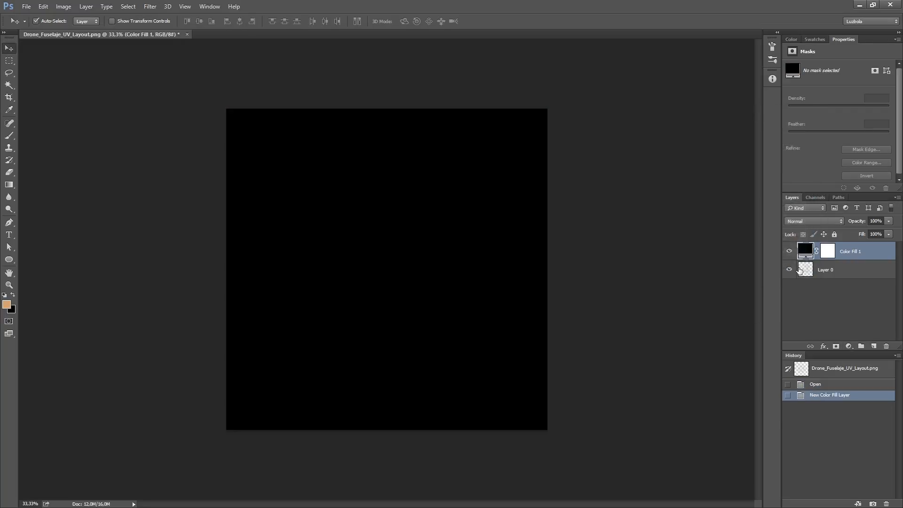
{"action": "left_click_drag", "start_coordinate": [804, 250], "coordinate": [809, 280]}
{"action": "left_click", "coordinate": [805, 250]}
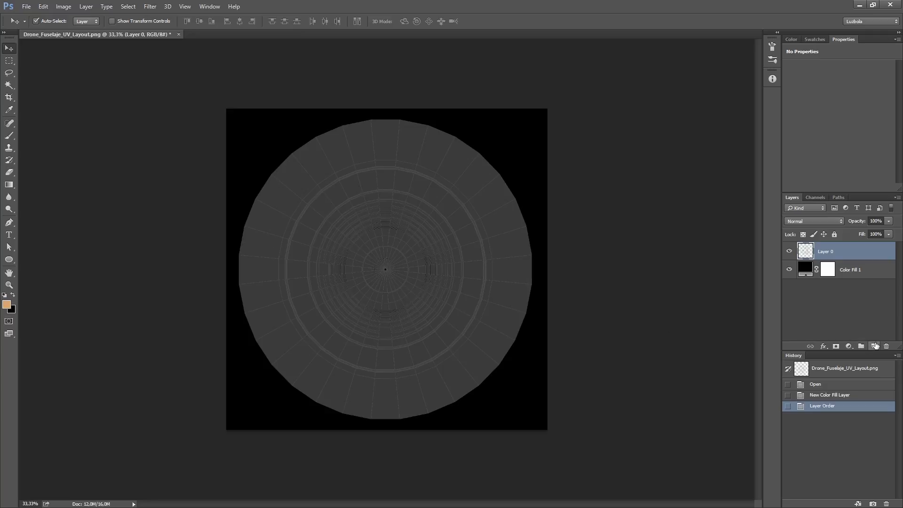
Step: On a new layer, draw a circle about 1097 px wide around the layout's centre with the Ellipse tool, no fill and a 1 pt white stroke
{"action": "left_click", "coordinate": [874, 346]}
{"action": "scroll", "coordinate": [333, 282], "scroll_direction": "up", "scroll_amount": 2, "text": "alt"}
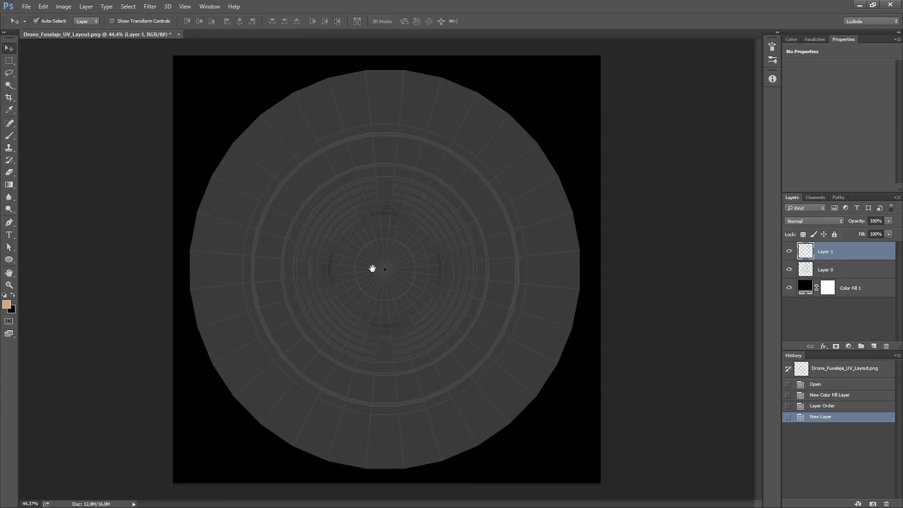
{"action": "left_click", "coordinate": [9, 259]}
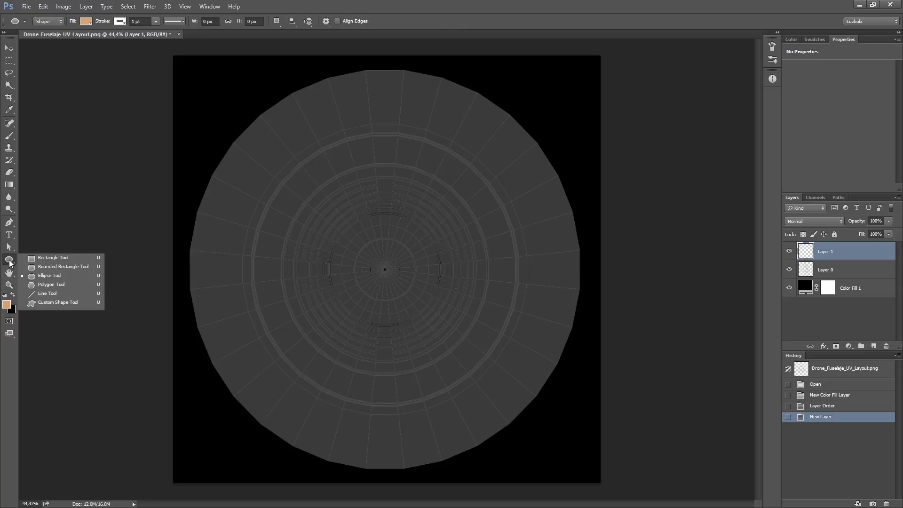
{"action": "left_click", "coordinate": [42, 277]}
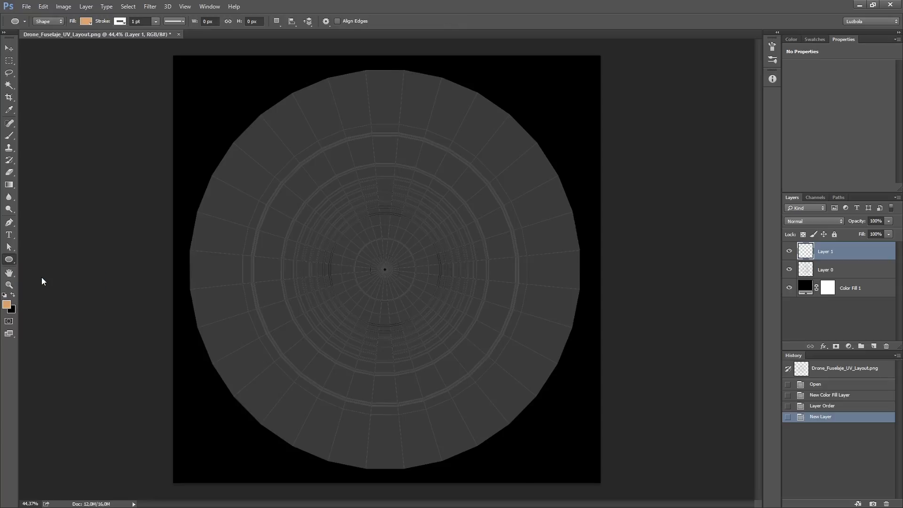
{"action": "left_click", "coordinate": [87, 21]}
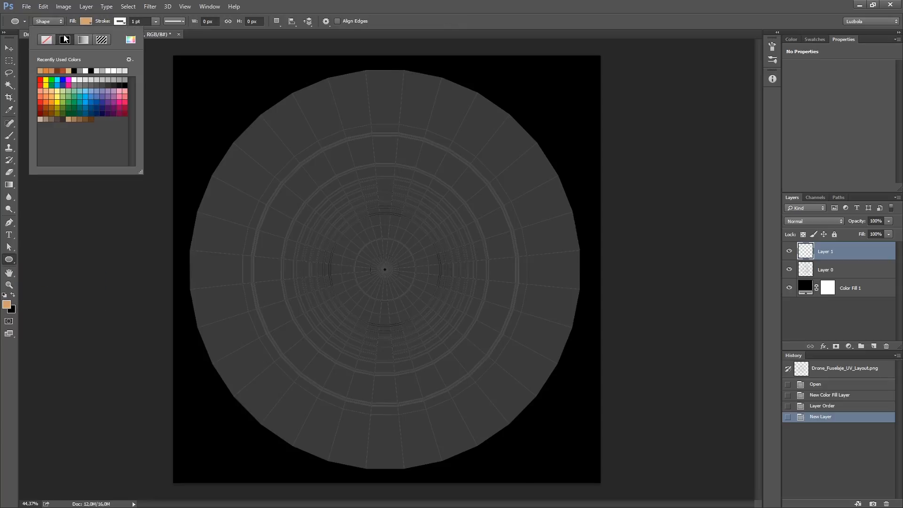
{"action": "left_click", "coordinate": [126, 24]}
{"action": "left_click", "coordinate": [121, 21]}
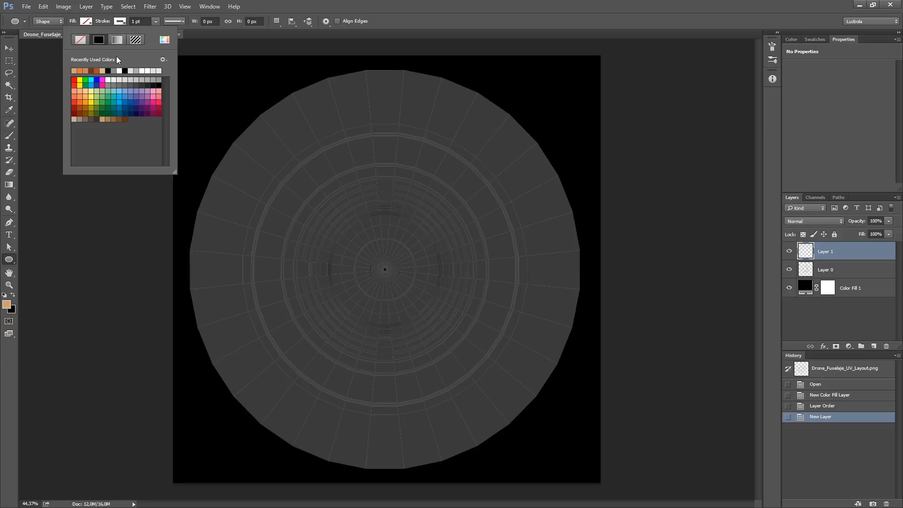
{"action": "left_click", "coordinate": [329, 337]}
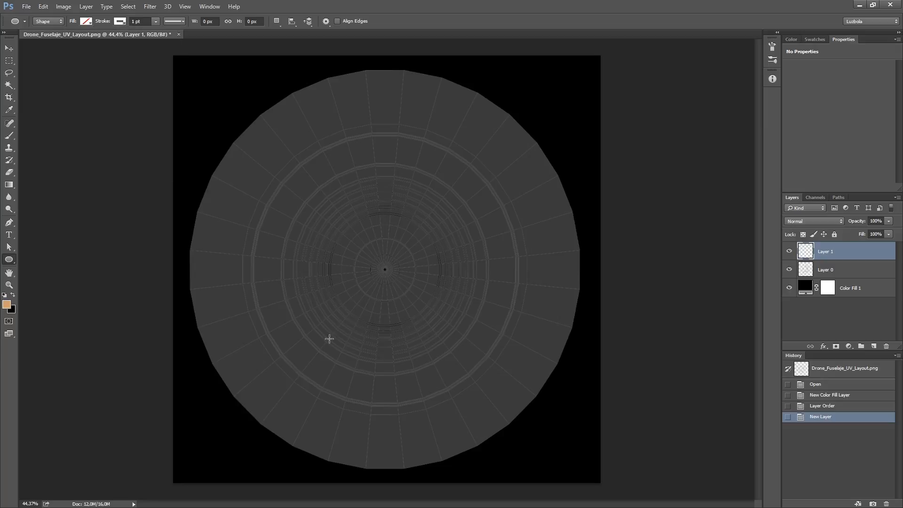
{"action": "mouse_move", "coordinate": [329, 339]}
{"action": "left_mouse_down", "text": "shift"}
{"action": "mouse_move", "coordinate": [509, 107]}
{"action": "mouse_move", "coordinate": [559, 68]}
{"action": "mouse_move", "coordinate": [501, 113]}
{"action": "left_mouse_up", "text": "shift"}
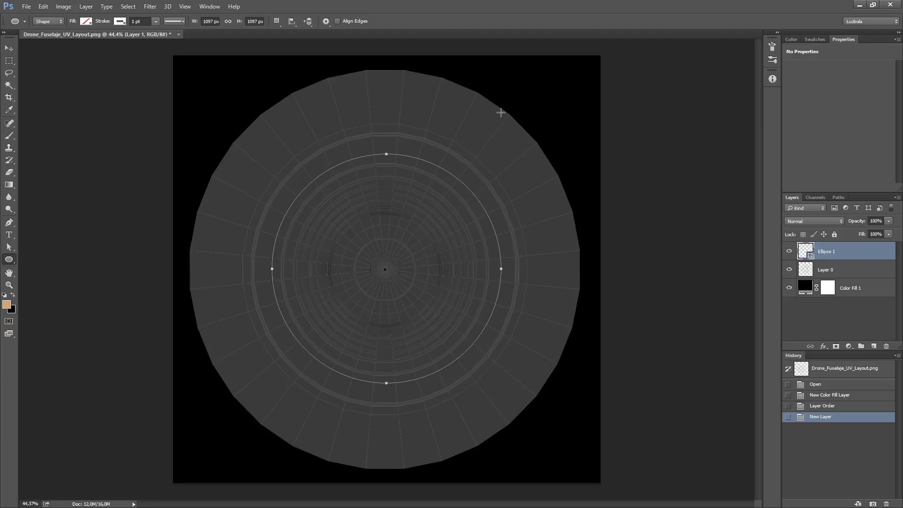
{"action": "left_click", "coordinate": [809, 317]}
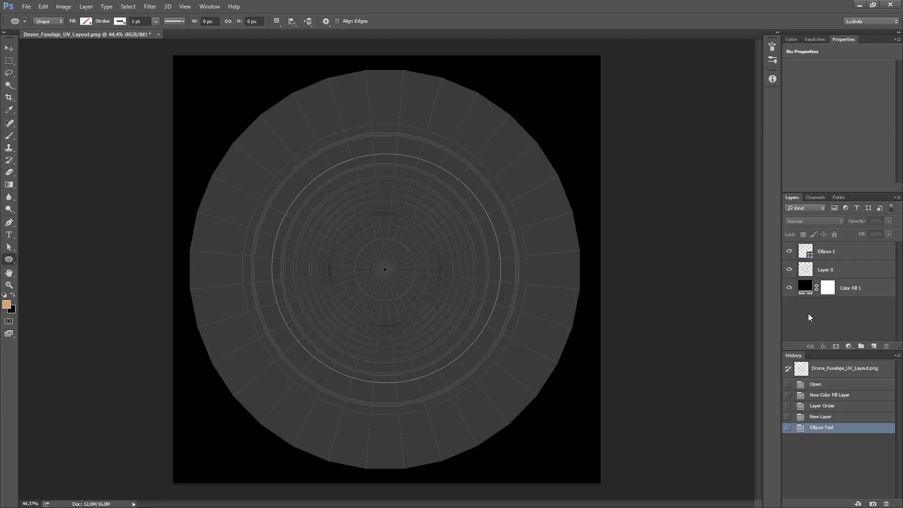
Step: Set the stroke width of the circle shape to 3 pt
{"action": "left_click", "coordinate": [806, 250]}
{"action": "left_click", "coordinate": [156, 22]}
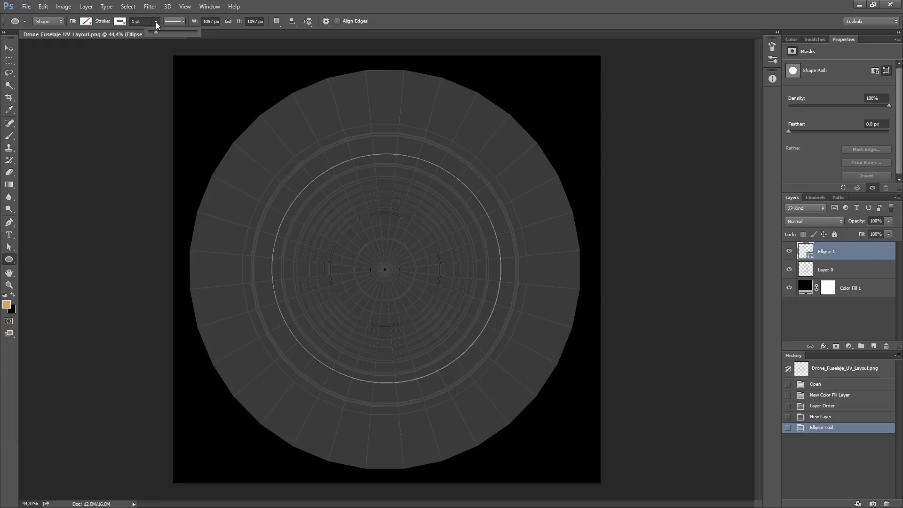
{"action": "left_click_drag", "start_coordinate": [162, 30], "coordinate": [118, 25]}
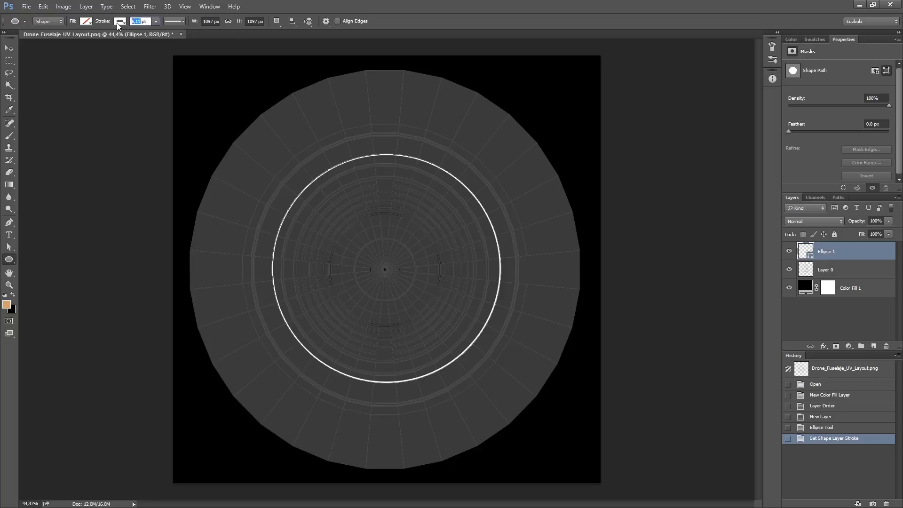
{"action": "type", "text": "1"}
{"action": "key", "text": "Return"}
{"action": "left_click", "coordinate": [809, 314]}
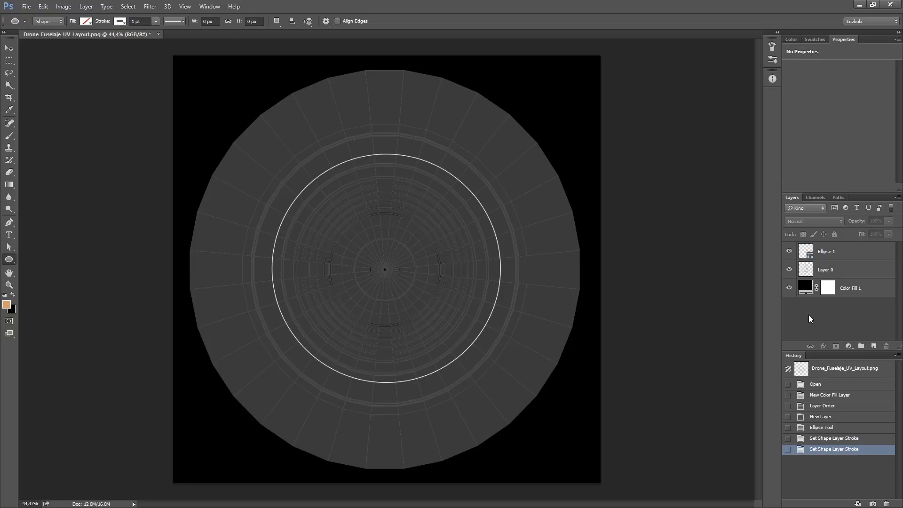
Step: Lower the opacity of the UV layout layer and duplicate the circle's shape layer
{"action": "left_click", "coordinate": [806, 272]}
{"action": "left_click_drag", "start_coordinate": [857, 222], "coordinate": [873, 345]}
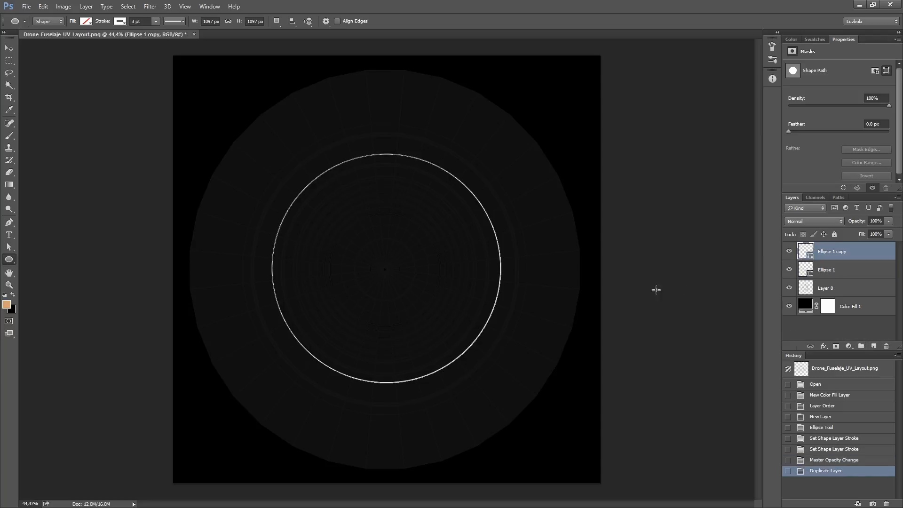
Step: Enlarge the duplicated circle proportionally about its centre to about 130%, roughly 1426 px wide
{"action": "key", "text": "ctrl+t"}
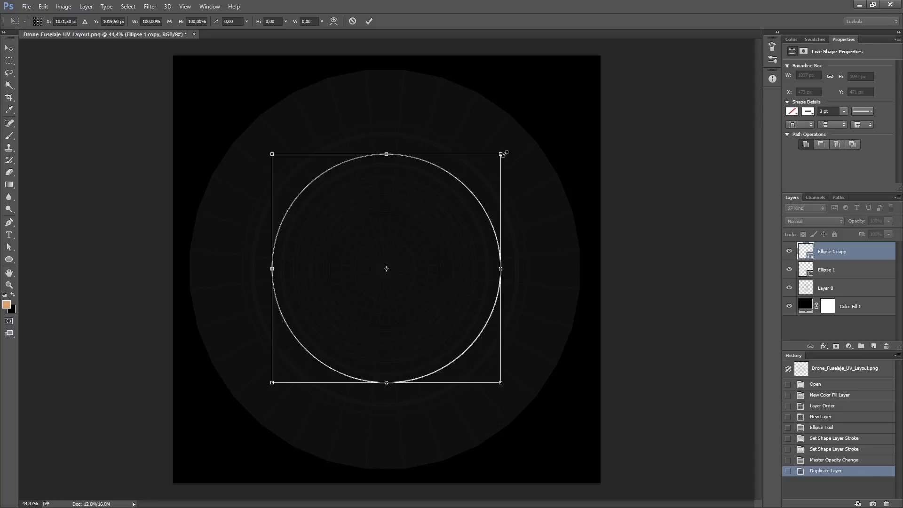
{"action": "left_click_drag", "start_coordinate": [502, 152], "coordinate": [536, 118], "text": "alt+shift"}
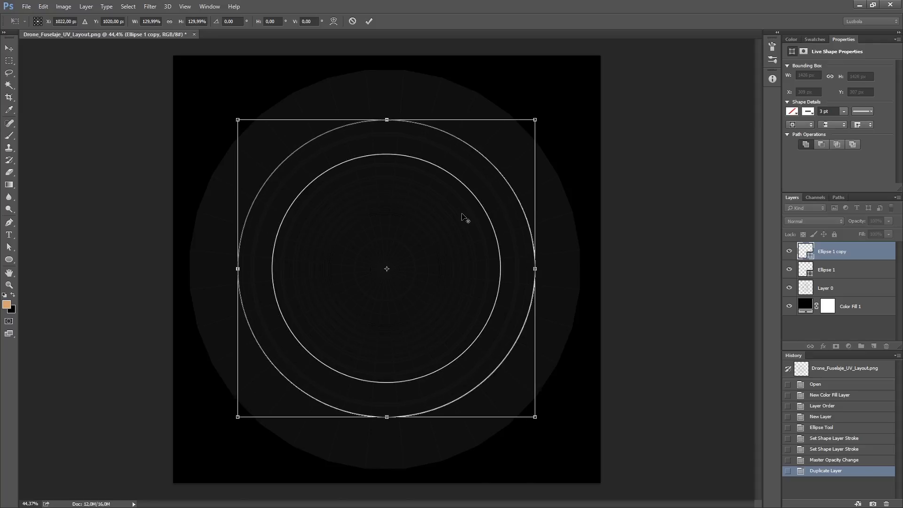
{"action": "key", "text": "Return"}
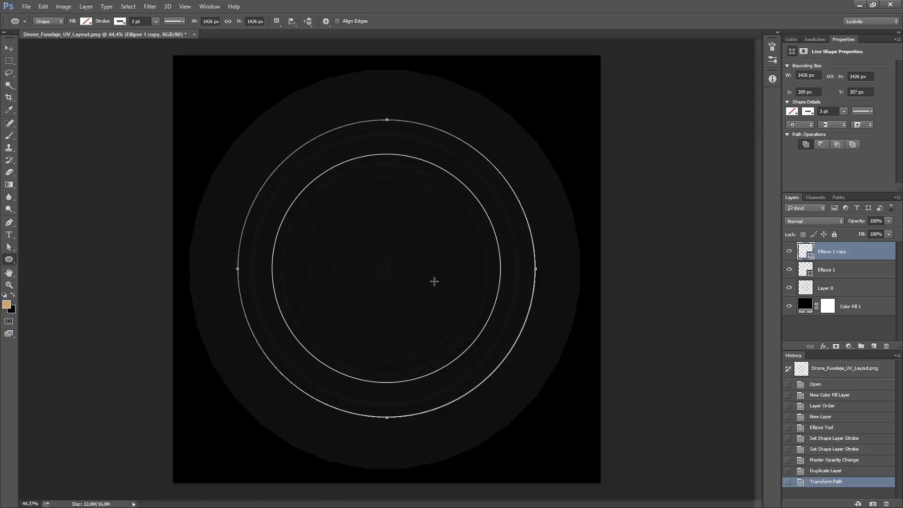
Step: Duplicate the circle five more times, scaling each copy proportionally about the centre to make smaller and larger concentric rings
{"action": "key", "text": "ctrl+j"}
{"action": "key", "text": "ctrl+t"}
{"action": "left_click_drag", "start_coordinate": [535, 119], "coordinate": [471, 184], "text": "alt+shift"}
{"action": "key", "text": "Return"}
{"action": "key", "text": "ctrl+j"}
{"action": "key", "text": "ctrl+t"}
{"action": "key", "text": "Return"}
{"action": "key", "text": "ctrl+j"}
{"action": "key", "text": "ctrl+t"}
{"action": "key", "text": "Return"}
{"action": "key", "text": "ctrl+j"}
{"action": "key", "text": "ctrl+t"}
{"action": "key", "text": "Return"}
{"action": "key", "text": "ctrl+j"}
{"action": "key", "text": "ctrl+t"}
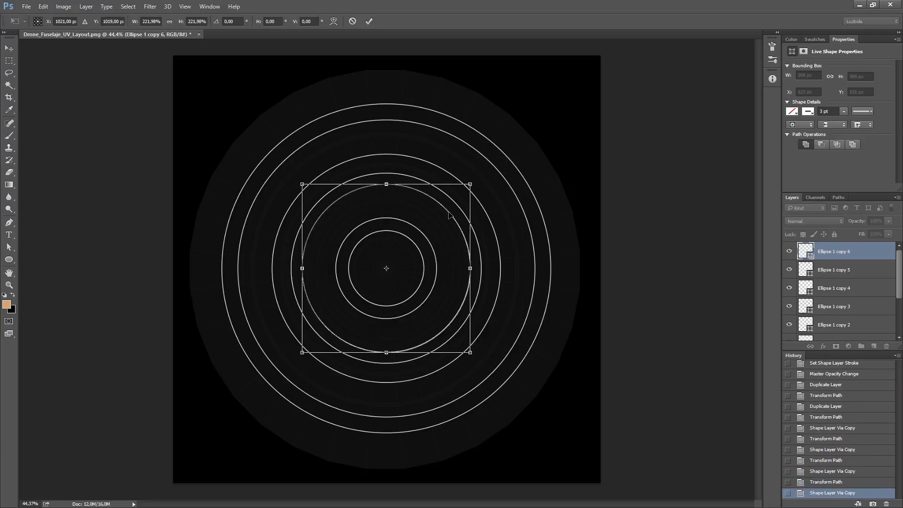
{"action": "key", "text": "Return"}
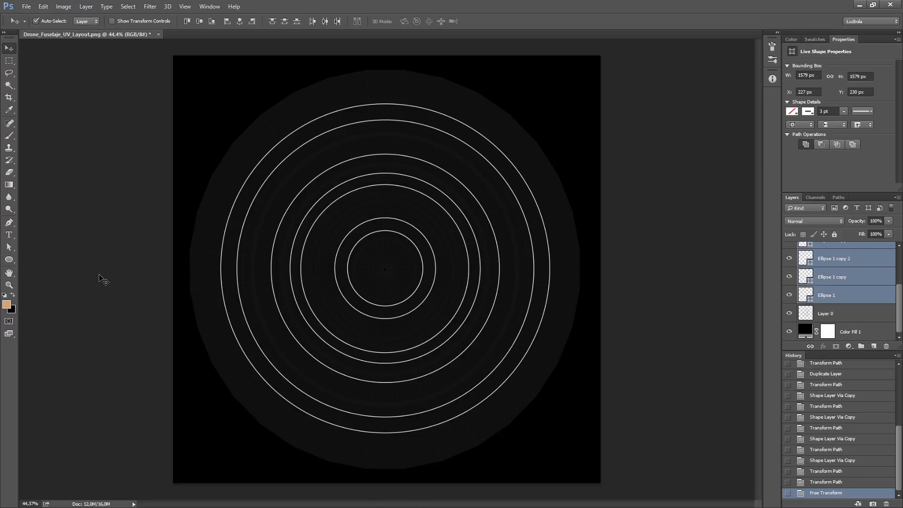
Step: Using the Line tool at 8 px weight, draw a short slanted trial line between the two outermost rings near the top
{"action": "right_click", "coordinate": [9, 262]}
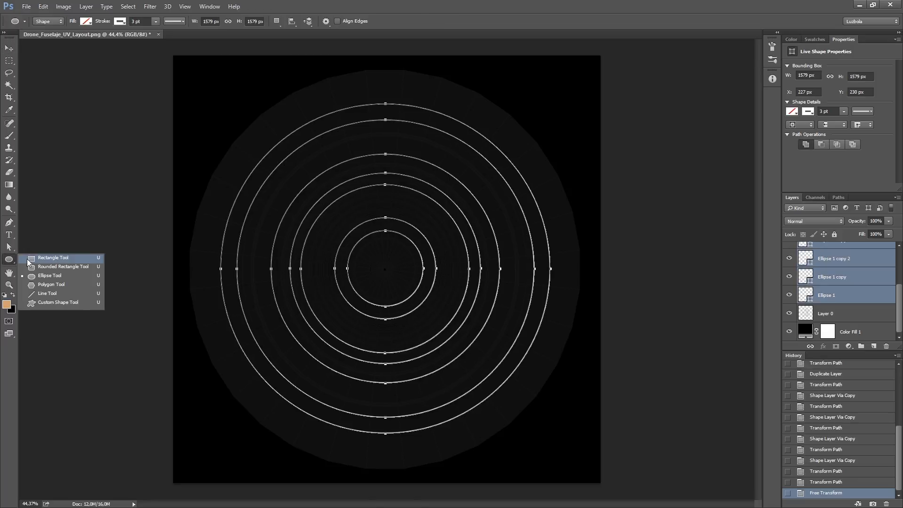
{"action": "left_click", "coordinate": [52, 296]}
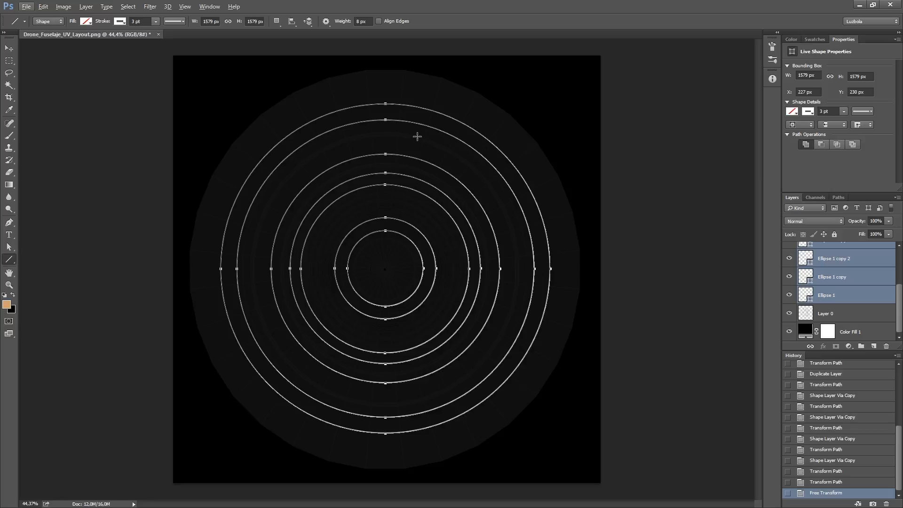
{"action": "scroll", "coordinate": [426, 131], "scroll_direction": "up", "scroll_amount": 5, "text": "alt"}
{"action": "scroll", "coordinate": [433, 117], "scroll_direction": "up", "scroll_amount": 3, "text": "alt"}
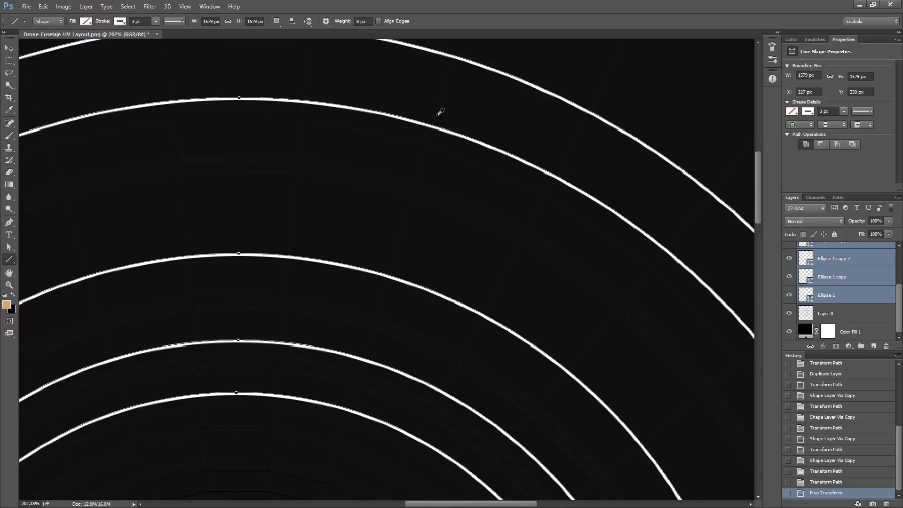
{"action": "left_click_drag", "start_coordinate": [434, 98], "coordinate": [456, 147]}
{"action": "left_click_drag", "start_coordinate": [471, 104], "coordinate": [422, 165]}
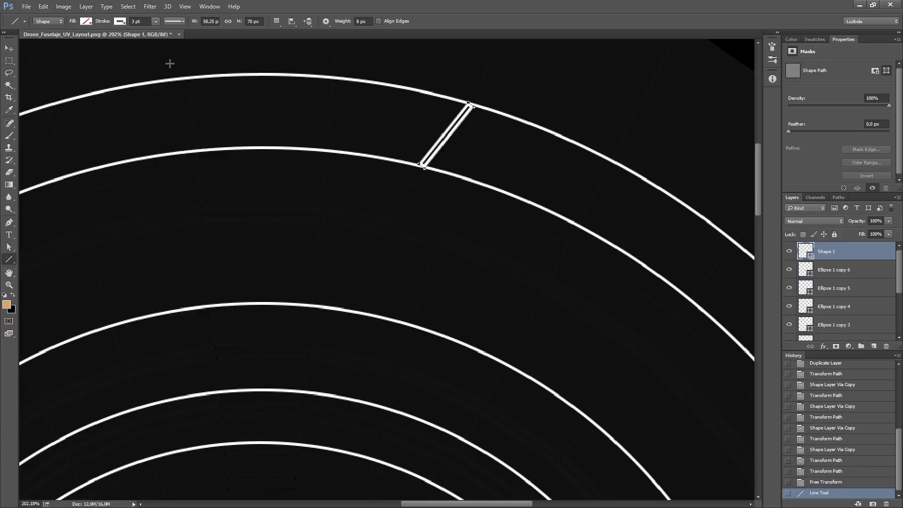
Step: Replace the thick trial line between the two outermost rings with one drawn at 3 px weight
{"action": "double_click", "coordinate": [359, 21]}
{"action": "key", "text": "Return"}
{"action": "left_click_drag", "start_coordinate": [826, 254], "coordinate": [886, 346]}
{"action": "left_click_drag", "start_coordinate": [468, 104], "coordinate": [428, 169]}
Step: Draw six more connecting lines between the rings, spread from the top counter-clockwise past the inner rings to the bottom
{"action": "left_click_drag", "start_coordinate": [222, 147], "coordinate": [219, 374]}
{"action": "mouse_move", "coordinate": [304, 346]}
{"action": "left_mouse_down"}
{"action": "mouse_move", "coordinate": [480, 164]}
{"action": "mouse_move", "coordinate": [514, 111]}
{"action": "left_mouse_up"}
{"action": "mouse_move", "coordinate": [278, 247]}
{"action": "left_mouse_down"}
{"action": "mouse_move", "coordinate": [292, 298]}
{"action": "mouse_move", "coordinate": [377, 435]}
{"action": "mouse_move", "coordinate": [465, 143]}
{"action": "left_mouse_up"}
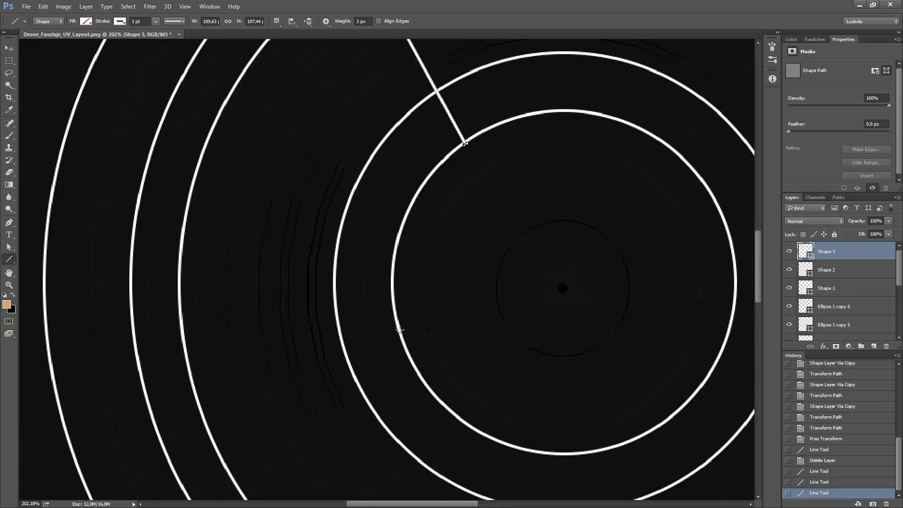
{"action": "mouse_move", "coordinate": [399, 330]}
{"action": "left_mouse_down"}
{"action": "mouse_move", "coordinate": [346, 361]}
{"action": "mouse_move", "coordinate": [368, 111]}
{"action": "left_mouse_up"}
{"action": "left_click_drag", "start_coordinate": [330, 321], "coordinate": [242, 419]}
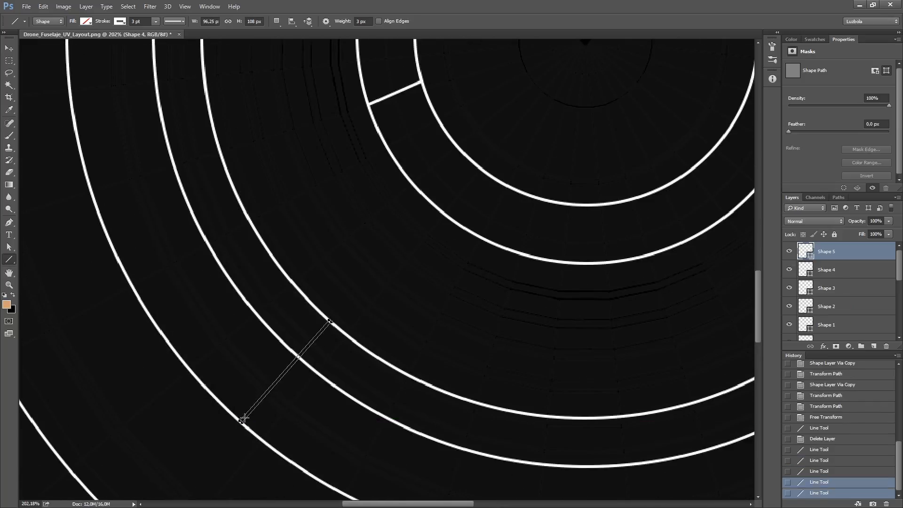
{"action": "left_click_drag", "start_coordinate": [395, 402], "coordinate": [136, 114]}
{"action": "mouse_move", "coordinate": [455, 247]}
{"action": "left_mouse_down"}
{"action": "mouse_move", "coordinate": [478, 403]}
{"action": "mouse_move", "coordinate": [436, 252]}
{"action": "mouse_move", "coordinate": [466, 308]}
{"action": "left_mouse_up"}
Step: Add five connecting lines: upper left, upper right, right and lower left across the outer rings, and lower right across the inner rings
{"action": "scroll", "coordinate": [493, 191], "scroll_direction": "down", "scroll_amount": 10, "text": "alt"}
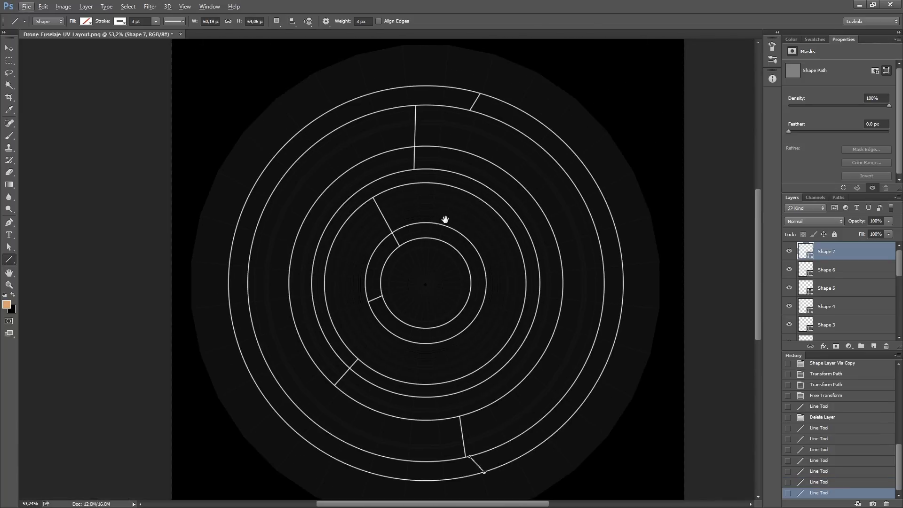
{"action": "left_click_drag", "start_coordinate": [339, 228], "coordinate": [253, 191]}
{"action": "left_click_drag", "start_coordinate": [538, 203], "coordinate": [586, 170]}
{"action": "left_click_drag", "start_coordinate": [563, 290], "coordinate": [624, 297]}
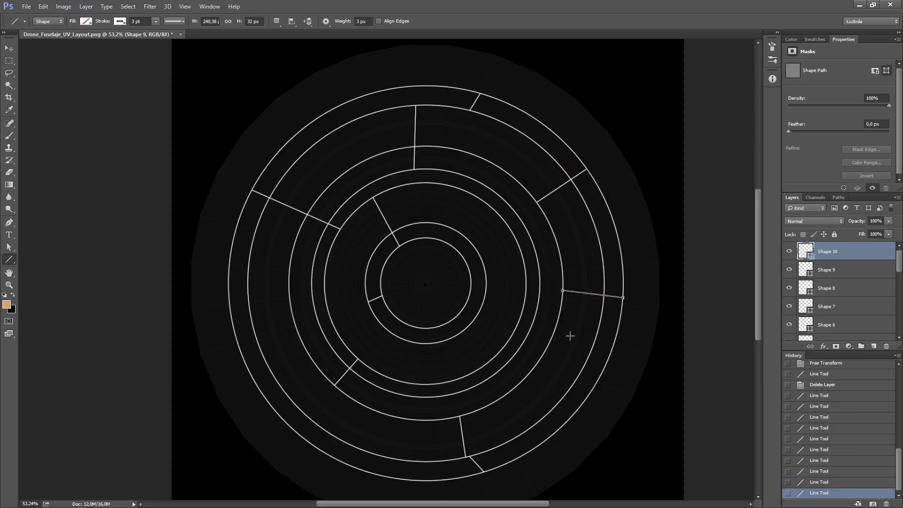
{"action": "left_click_drag", "start_coordinate": [462, 309], "coordinate": [518, 350]}
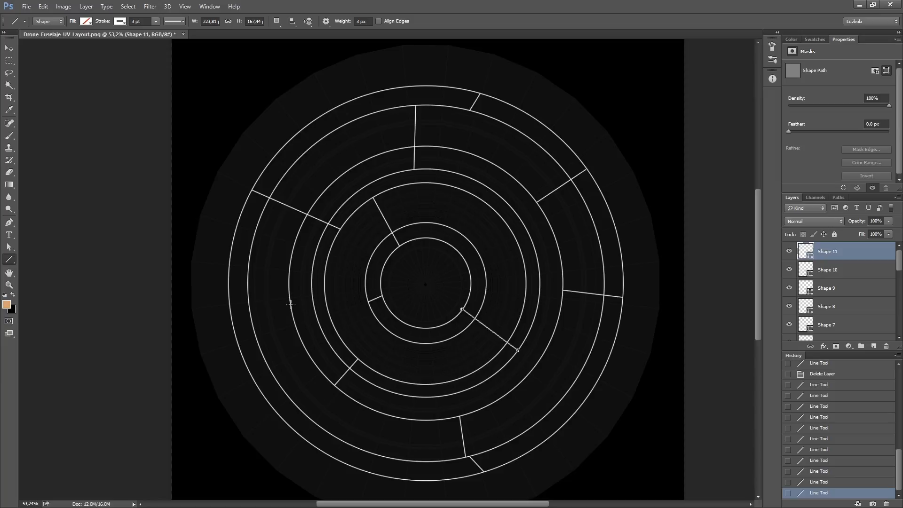
{"action": "left_click_drag", "start_coordinate": [291, 305], "coordinate": [234, 333]}
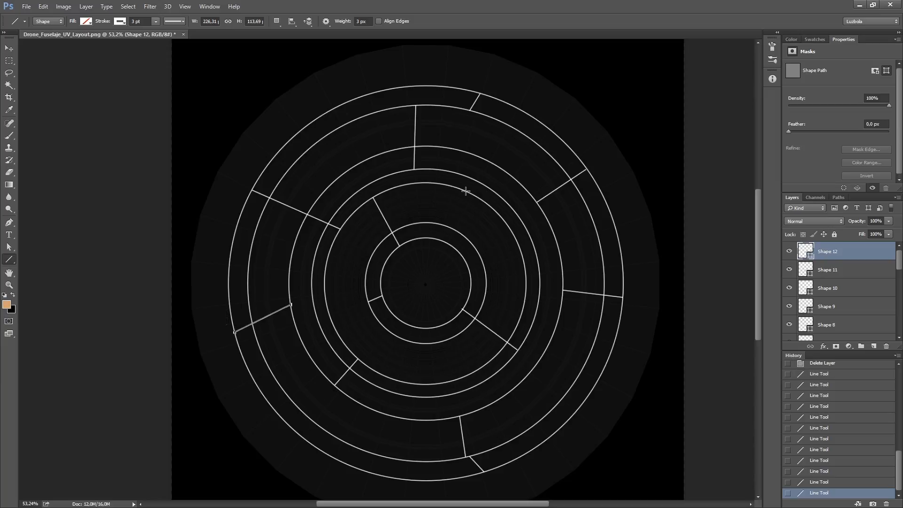
Step: Fill the remaining empty sectors with seven more connecting lines, including a long near-horizontal one from the innermost ring toward the left
{"action": "mouse_move", "coordinate": [466, 191]}
{"action": "left_mouse_down"}
{"action": "mouse_move", "coordinate": [536, 130]}
{"action": "mouse_move", "coordinate": [530, 139]}
{"action": "left_mouse_up"}
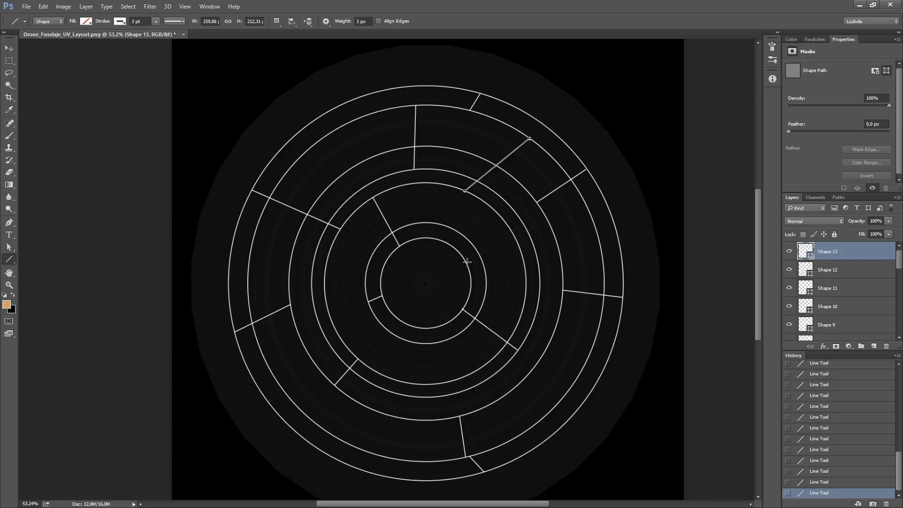
{"action": "left_click_drag", "start_coordinate": [466, 262], "coordinate": [559, 248]}
{"action": "left_click_drag", "start_coordinate": [381, 274], "coordinate": [248, 269]}
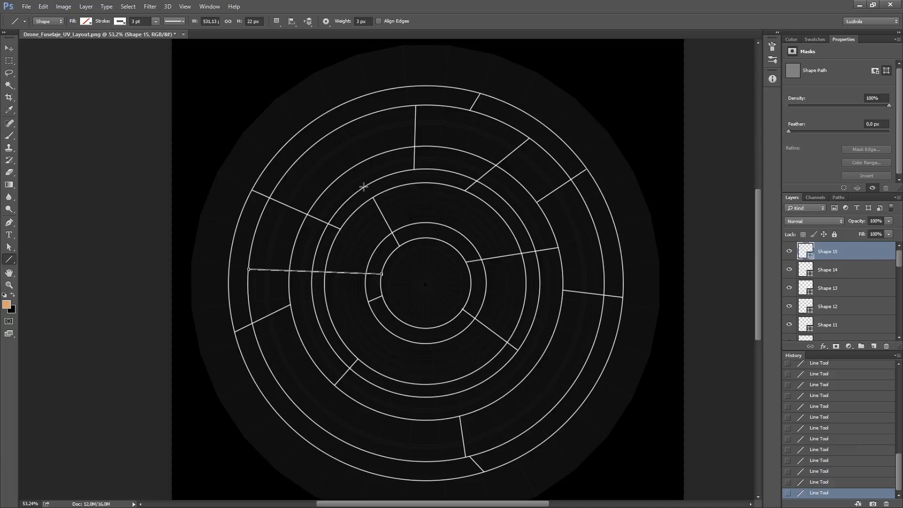
{"action": "left_click_drag", "start_coordinate": [366, 185], "coordinate": [308, 125]}
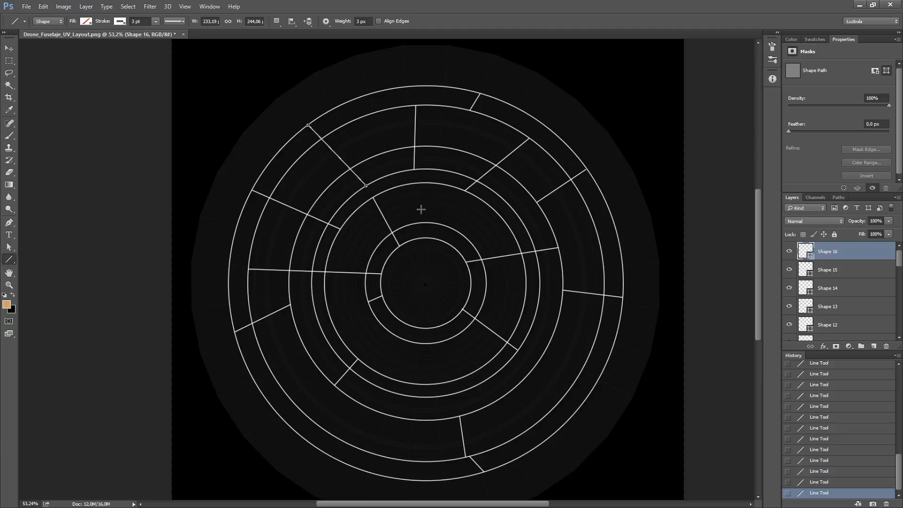
{"action": "left_click_drag", "start_coordinate": [424, 221], "coordinate": [425, 182]}
{"action": "left_click_drag", "start_coordinate": [303, 412], "coordinate": [282, 420]}
{"action": "left_click_drag", "start_coordinate": [426, 385], "coordinate": [420, 327]}
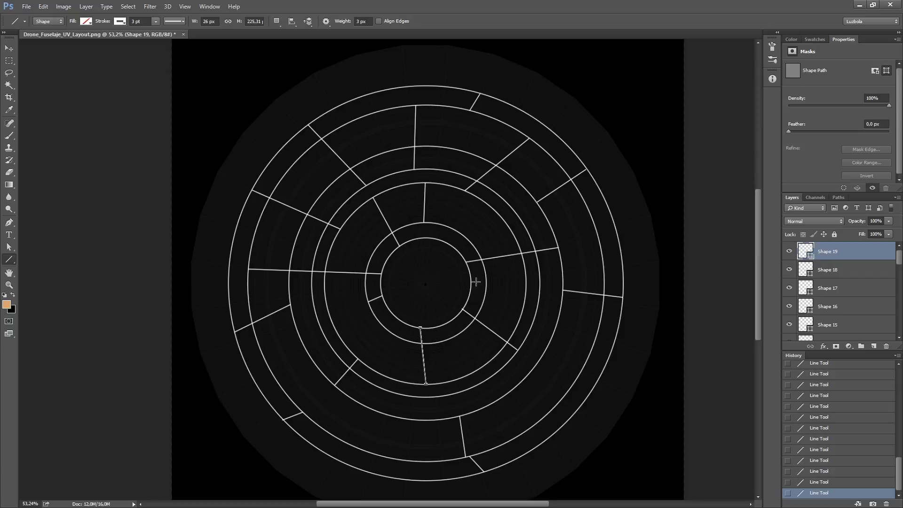
Step: Hide the UV layout layer, Layer 0
{"action": "scroll", "coordinate": [827, 273], "scroll_direction": "down", "scroll_amount": 8}
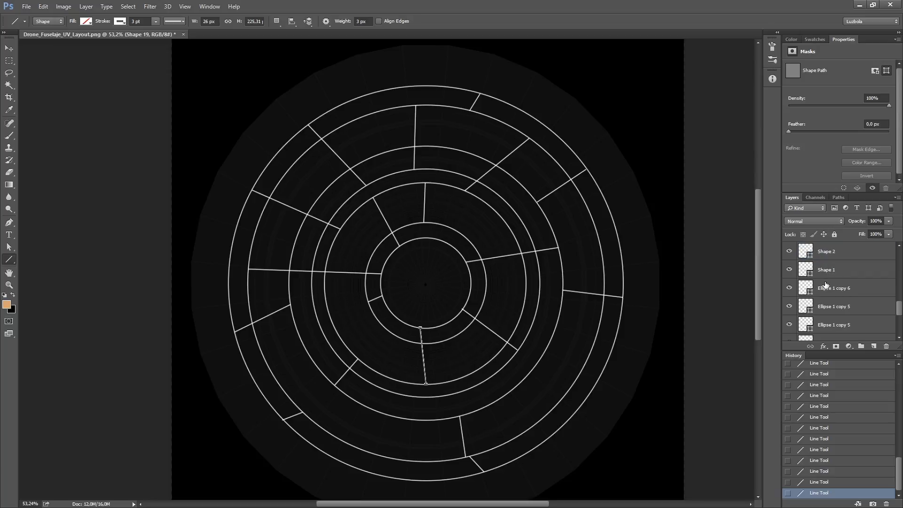
{"action": "scroll", "coordinate": [825, 290], "scroll_direction": "down", "scroll_amount": 2}
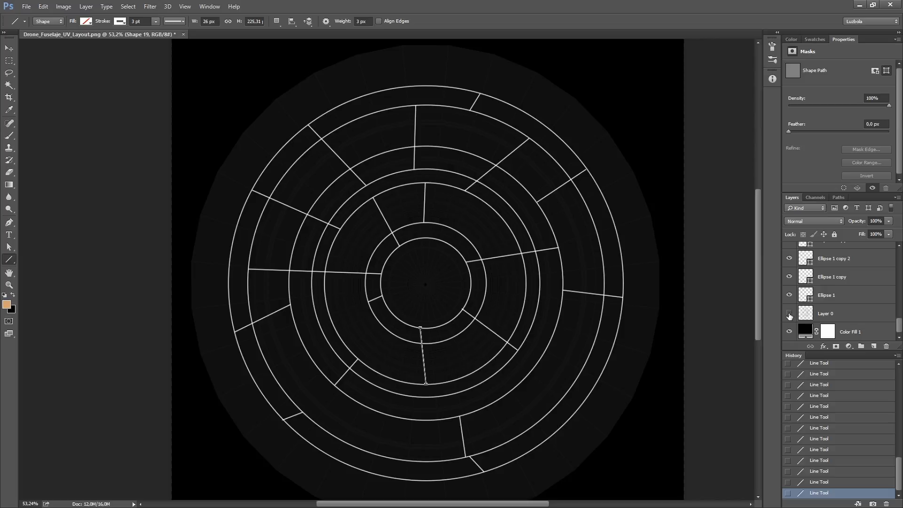
{"action": "left_click", "coordinate": [790, 313]}
Step: Add a new layer above all the shapes and set up a fully hard Brush about 108 px in size
{"action": "scroll", "coordinate": [811, 296], "scroll_direction": "up", "scroll_amount": 1}
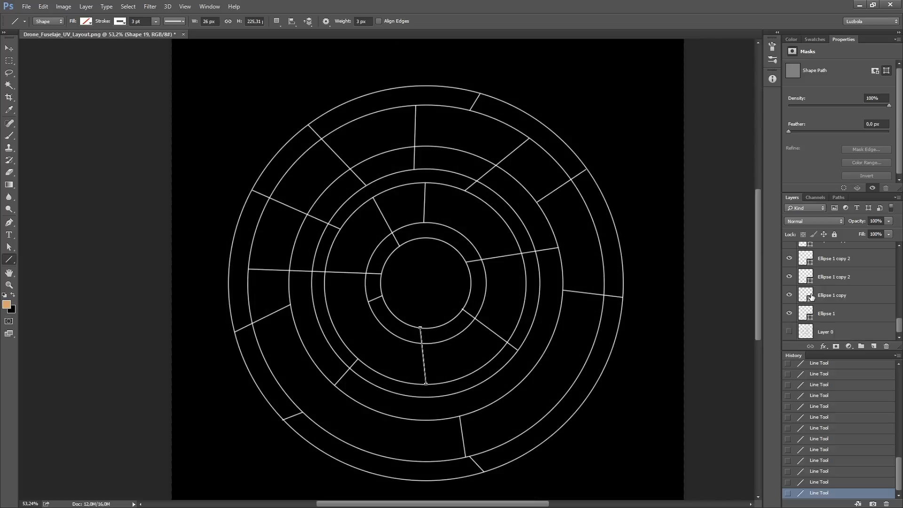
{"action": "scroll", "coordinate": [811, 297], "scroll_direction": "up", "scroll_amount": 9}
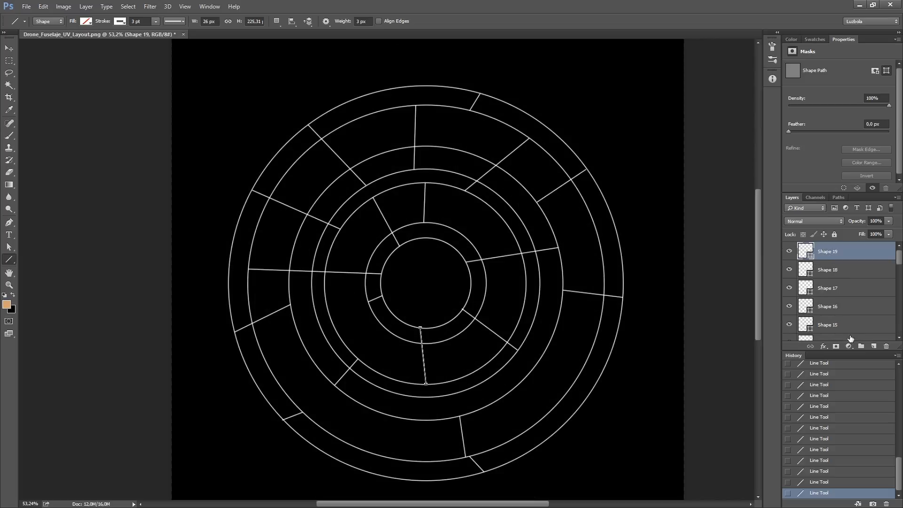
{"action": "left_click", "coordinate": [873, 347]}
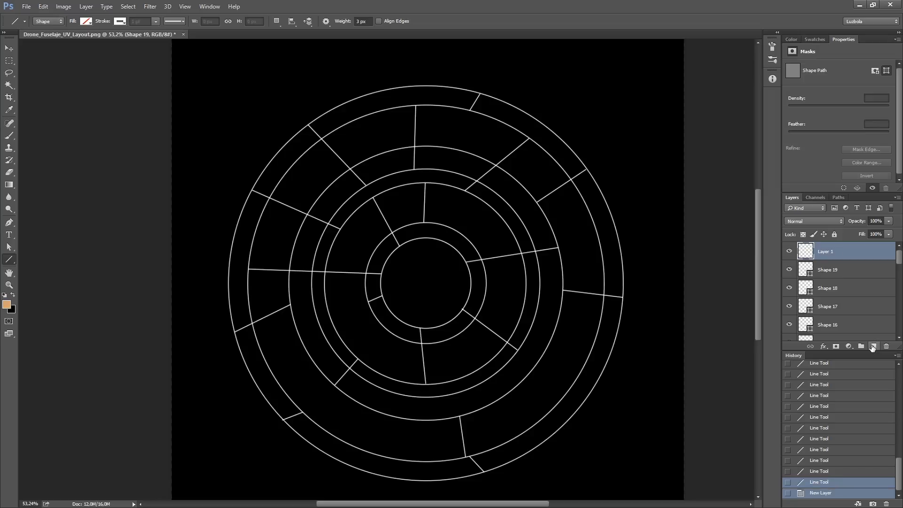
{"action": "left_click", "coordinate": [9, 135]}
{"action": "right_click", "coordinate": [422, 172]}
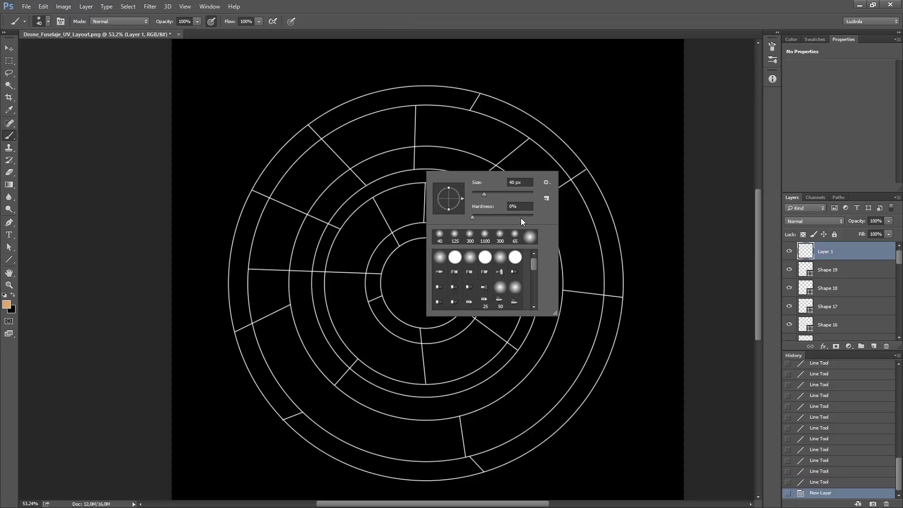
{"action": "left_click_drag", "start_coordinate": [517, 216], "coordinate": [534, 216]}
{"action": "left_click_drag", "start_coordinate": [484, 194], "coordinate": [511, 193]}
Step: Undo the tan test stroke, reset the foreground to black and paint wide gaps in the outer and middle rings and the right-hand line
{"action": "left_click_drag", "start_coordinate": [345, 76], "coordinate": [382, 161]}
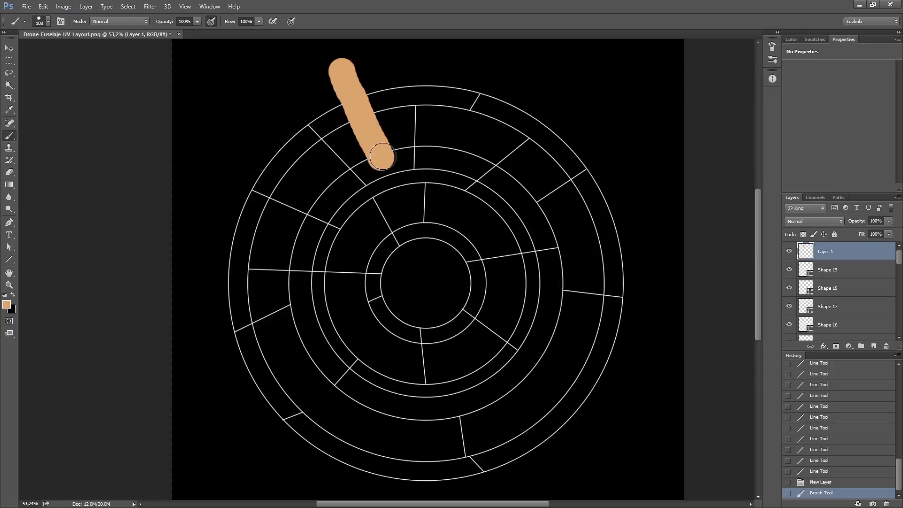
{"action": "key", "text": "ctrl+z"}
{"action": "left_click", "coordinate": [4, 294]}
{"action": "left_click_drag", "start_coordinate": [363, 99], "coordinate": [369, 126]}
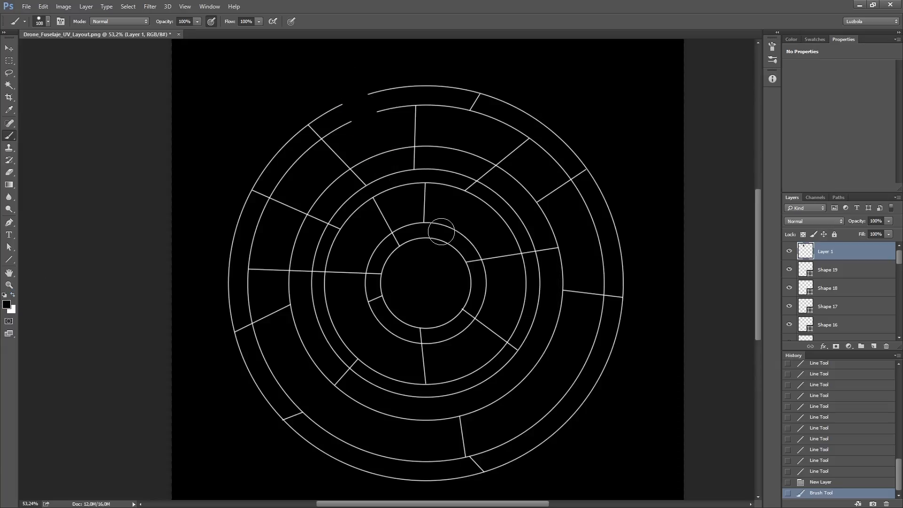
{"action": "left_click", "coordinate": [319, 197]}
{"action": "left_click", "coordinate": [537, 204]}
{"action": "left_click", "coordinate": [585, 293]}
{"action": "left_click_drag", "start_coordinate": [508, 408], "coordinate": [470, 366]}
Step: Reduce the brush to about 33 px and paint narrow gaps through the lower-left middle rings and the upper left of the two innermost rings
{"action": "right_click_drag", "start_coordinate": [363, 323], "coordinate": [352, 326], "text": "alt"}
{"action": "left_click_drag", "start_coordinate": [340, 325], "coordinate": [299, 351]}
{"action": "left_click", "coordinate": [392, 257]}
{"action": "left_click", "coordinate": [410, 224]}
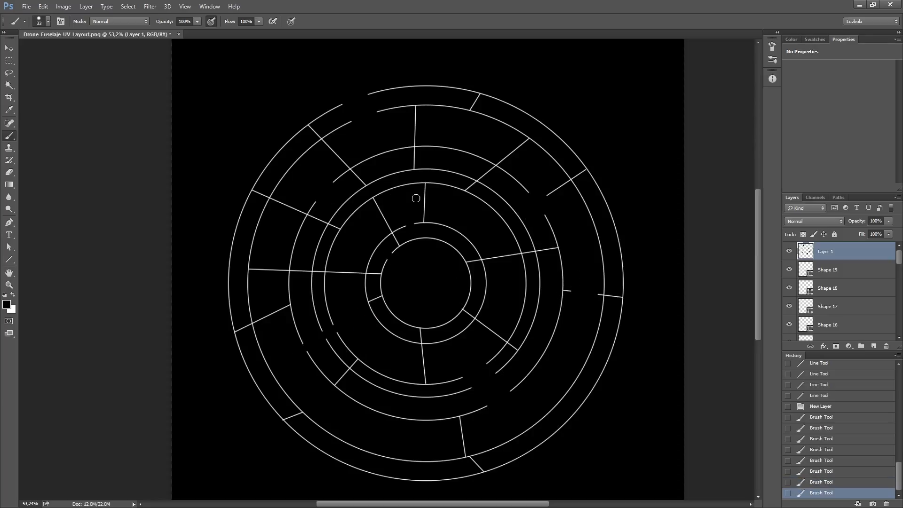
Step: Adjust the brush size and paint gaps at the top of two rings and along the bottom of the two innermost rings
{"action": "right_click_drag", "start_coordinate": [413, 200], "coordinate": [420, 199], "text": "alt"}
{"action": "left_click", "coordinate": [425, 185]}
{"action": "left_click", "coordinate": [450, 98]}
{"action": "left_click", "coordinate": [377, 325]}
{"action": "right_click_drag", "start_coordinate": [462, 357], "coordinate": [455, 357], "text": "alt"}
{"action": "left_click", "coordinate": [448, 322]}
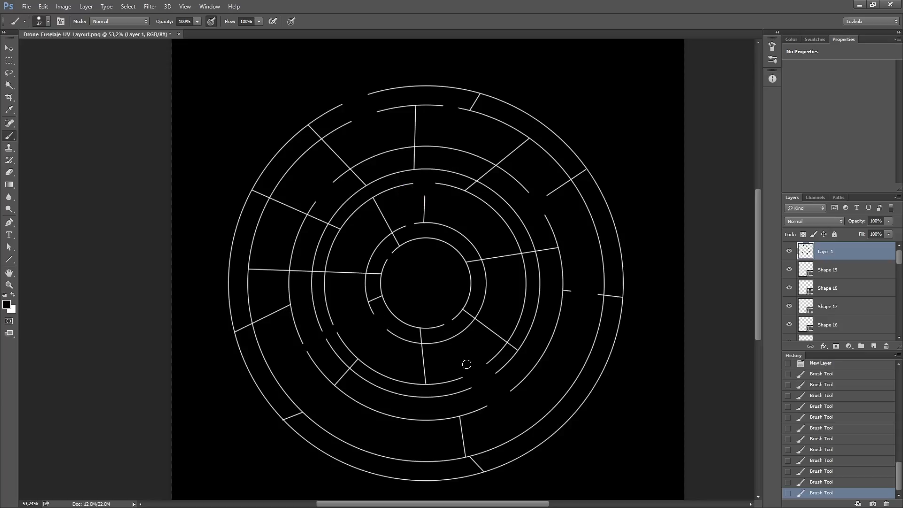
Step: With the brush at about 37 px, break the third ring from outside into dashes at its lower left and add a gap on its left side
{"action": "left_click", "coordinate": [398, 417]}
{"action": "left_click", "coordinate": [375, 411]}
{"action": "left_click", "coordinate": [357, 402]}
{"action": "left_click", "coordinate": [295, 243]}
Step: Resize the brush and paint gaps around the two outermost rings, plus one in the long near-horizontal line on the left
{"action": "right_click_drag", "start_coordinate": [282, 234], "coordinate": [288, 234], "text": "alt"}
{"action": "left_click", "coordinate": [257, 228]}
{"action": "left_click", "coordinate": [238, 224]}
{"action": "left_click", "coordinate": [327, 431]}
{"action": "left_click", "coordinate": [595, 384]}
{"action": "left_click", "coordinate": [609, 210]}
{"action": "left_click", "coordinate": [538, 120]}
{"action": "left_click", "coordinate": [346, 272]}
Step: Reduce the brush to about 22 px and break the left near-horizontal line and the right inner connecting line into dashes
{"action": "right_click_drag", "start_coordinate": [307, 289], "coordinate": [297, 290], "text": "alt"}
{"action": "left_click", "coordinate": [301, 271]}
{"action": "left_click", "coordinate": [284, 270]}
{"action": "left_click", "coordinate": [261, 269]}
{"action": "left_click", "coordinate": [496, 257]}
{"action": "left_click", "coordinate": [511, 255]}
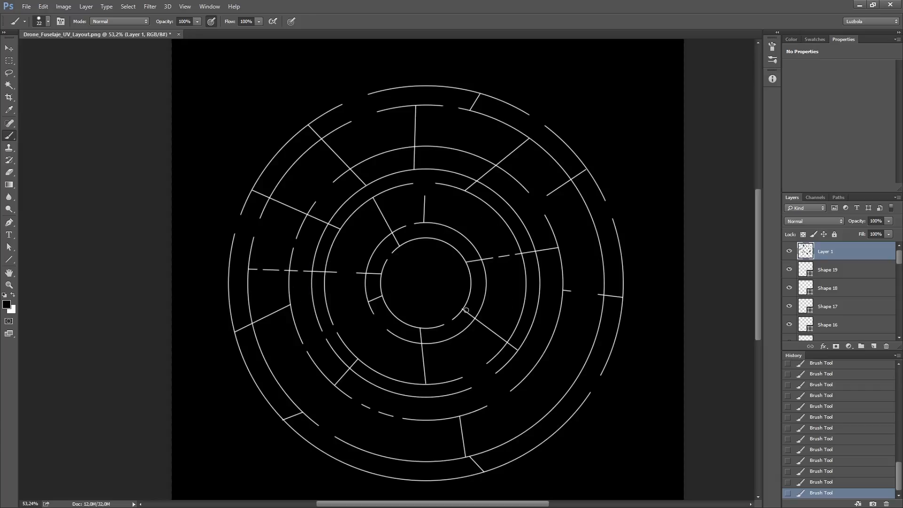
Step: Start saving the file under a new name and create and open a Texturas folder inside Clase 28
{"action": "left_click", "coordinate": [28, 7]}
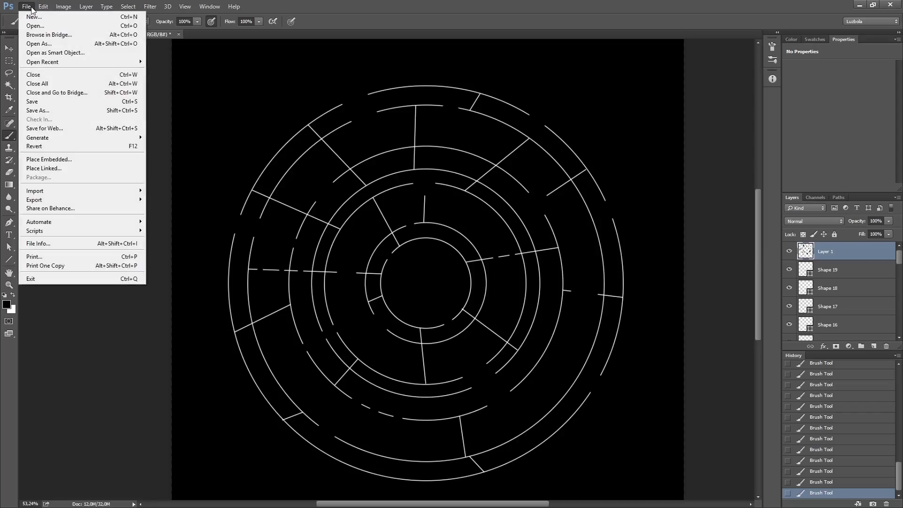
{"action": "left_click", "coordinate": [70, 111]}
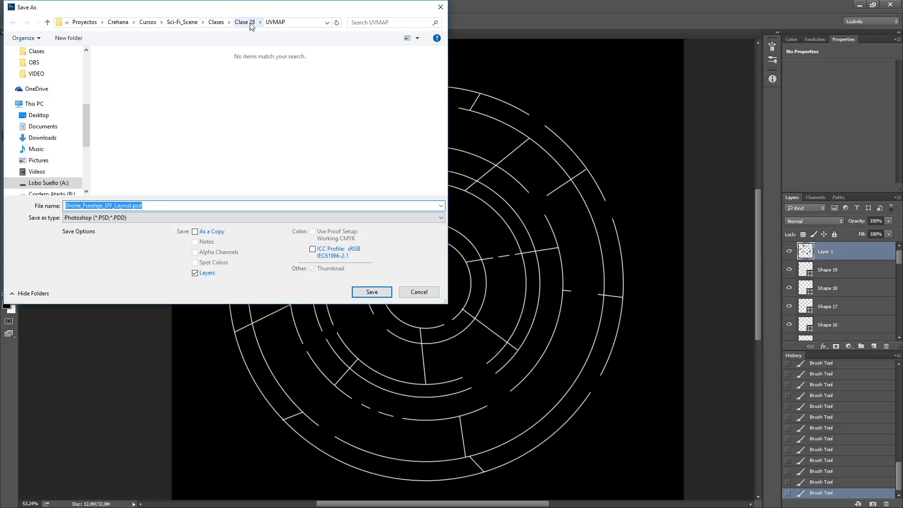
{"action": "type", "text": "Texturas"}
{"action": "key", "text": "Return"}
{"action": "key", "text": "Return"}
Step: Save the image as a maximum-quality JPEG named Drone_Fuselaje_Mapa_Relieve.jpg in the Texturas folder
{"action": "left_click", "coordinate": [142, 217]}
{"action": "left_click", "coordinate": [109, 290]}
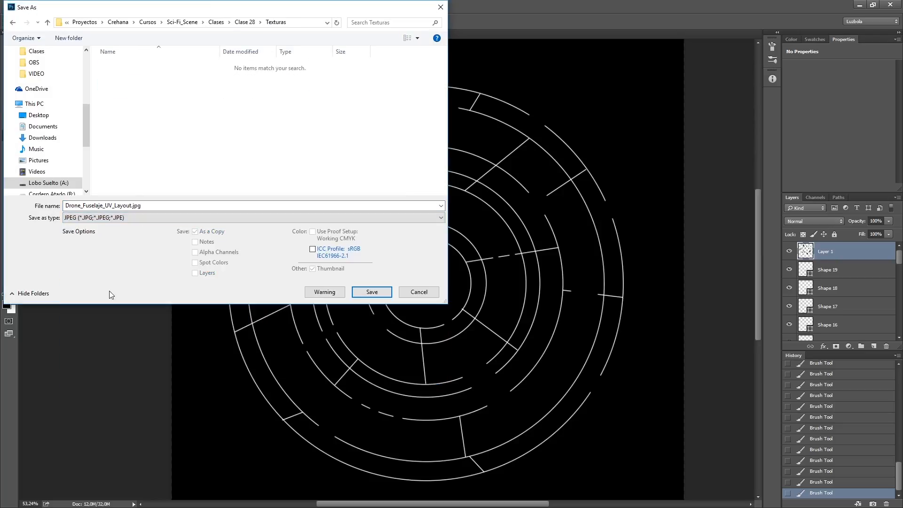
{"action": "left_click", "coordinate": [133, 205]}
{"action": "left_click_drag", "start_coordinate": [133, 205], "coordinate": [104, 204]}
{"action": "type", "text": "Mapa_Relieve."}
{"action": "key", "text": "Return"}
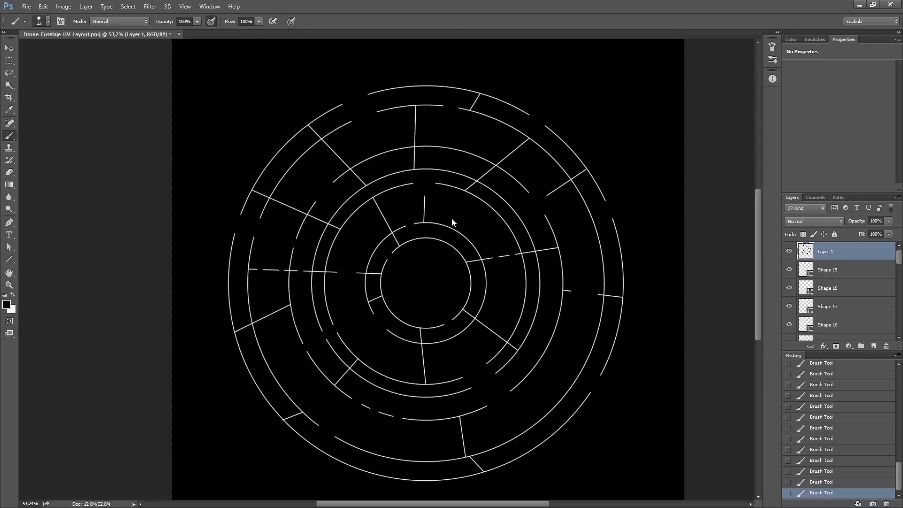
{"action": "left_click", "coordinate": [503, 135]}
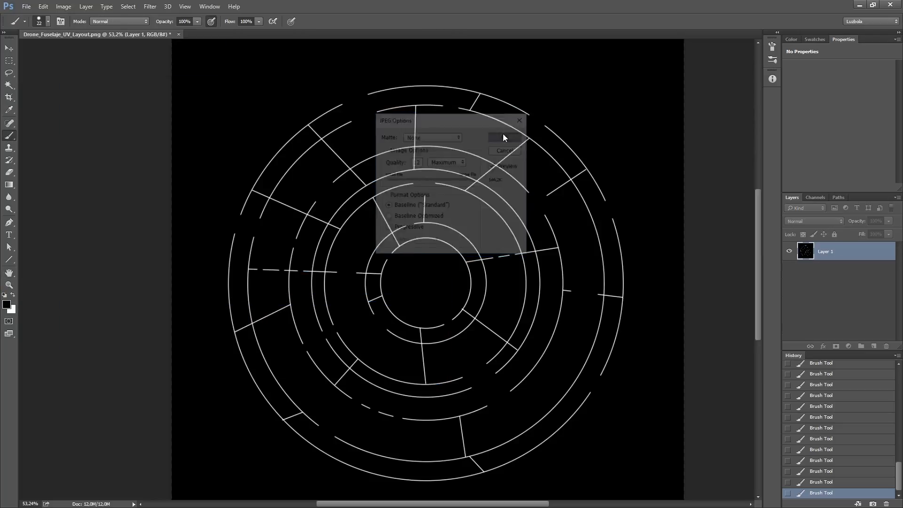
Step: Leave Photoshop, open the Texturas folder in the file browser, and bring Blender back to the front
{"action": "left_click", "coordinate": [858, 7]}
{"action": "left_click", "coordinate": [520, 158]}
{"action": "double_click", "coordinate": [489, 203]}
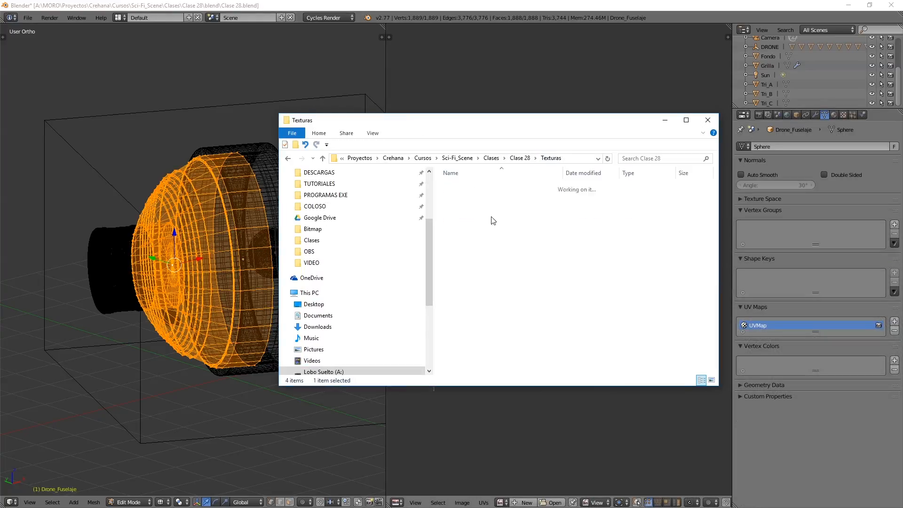
{"action": "left_click", "coordinate": [542, 7]}
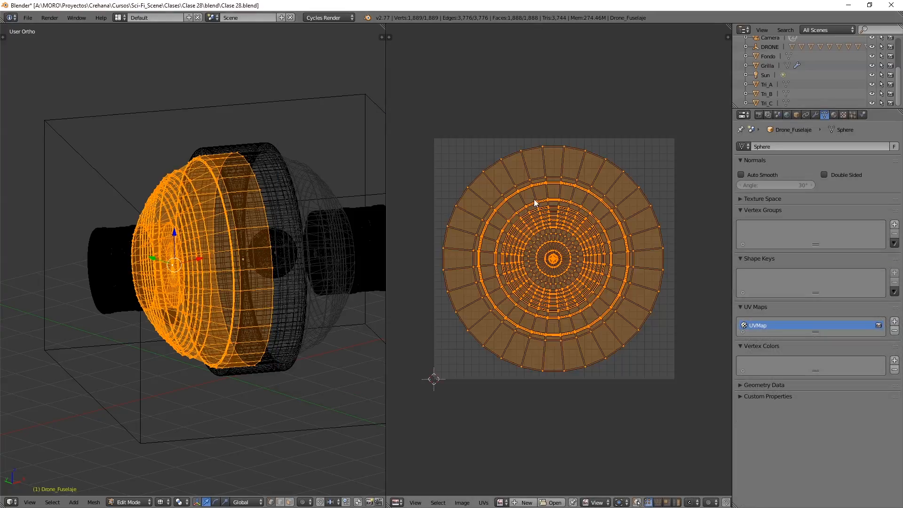
Step: Replace the UV editor with the Node Editor and display the drone solid-shaded in Object Mode
{"action": "left_click", "coordinate": [398, 503]}
{"action": "left_click", "coordinate": [447, 392]}
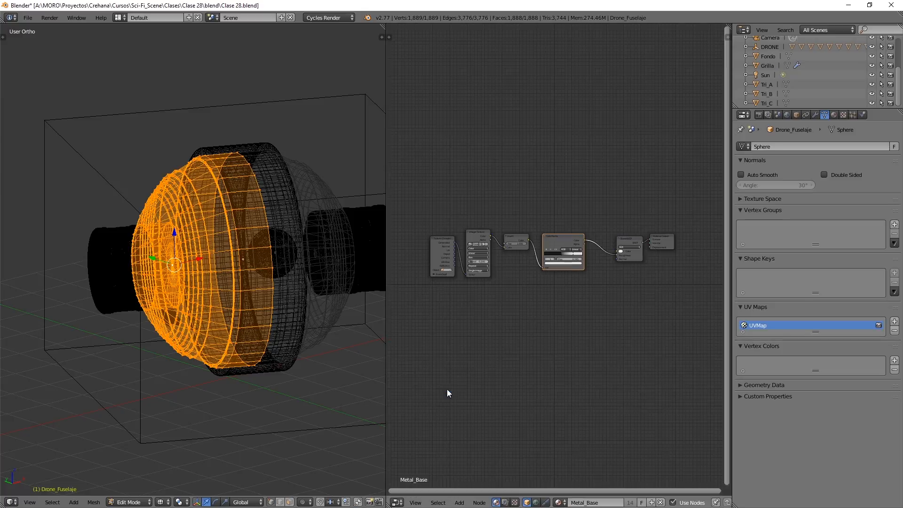
{"action": "key", "text": "Tab"}
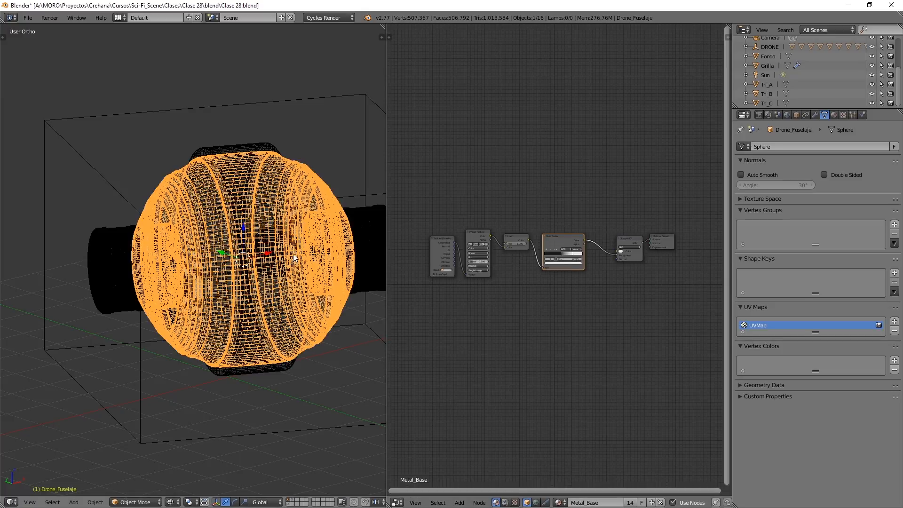
{"action": "middle_click_drag", "start_coordinate": [293, 253], "coordinate": [236, 255]}
{"action": "key", "text": "z"}
{"action": "scroll", "coordinate": [227, 240], "scroll_direction": "up", "scroll_amount": 3}
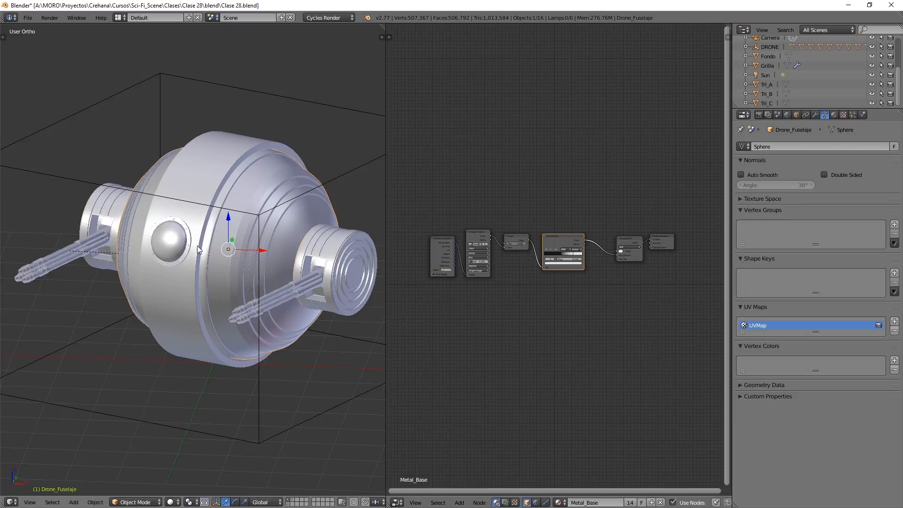
Step: Make the fuselage's Metal_Base material a single-user copy and rename it Metal_Fuselaje
{"action": "left_click", "coordinate": [630, 502]}
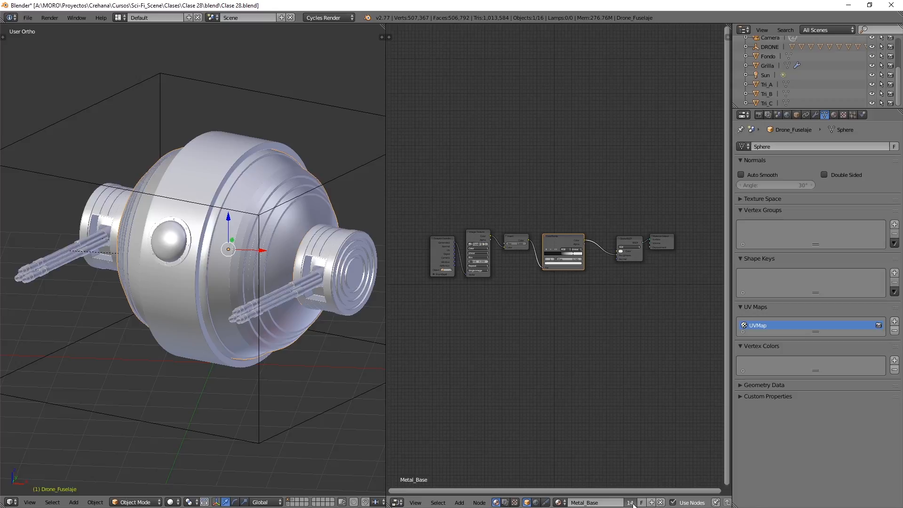
{"action": "left_click", "coordinate": [594, 504]}
{"action": "left_click_drag", "start_coordinate": [587, 502], "coordinate": [618, 503]}
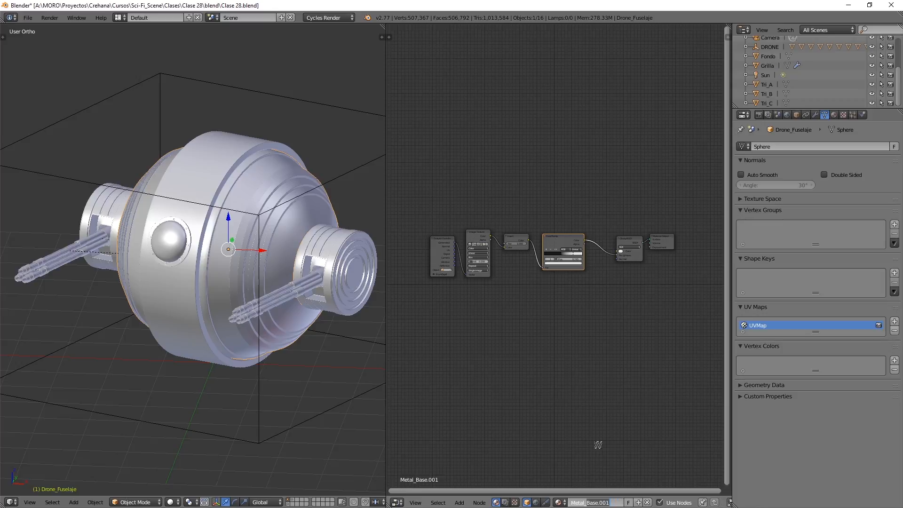
{"action": "type", "text": "Fuselaje"}
{"action": "key", "text": "Return"}
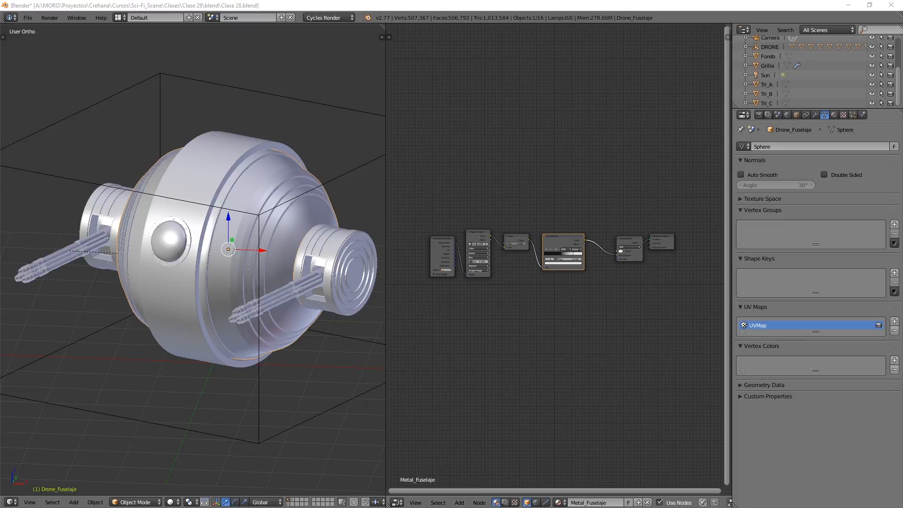
Step: Bring Drone_Fuselaje_Mapa_Detalle.jpg from the Texturas folder into the node tree as an Image Texture node and place it above the shader nodes
{"action": "key", "text": "alt+Tab"}
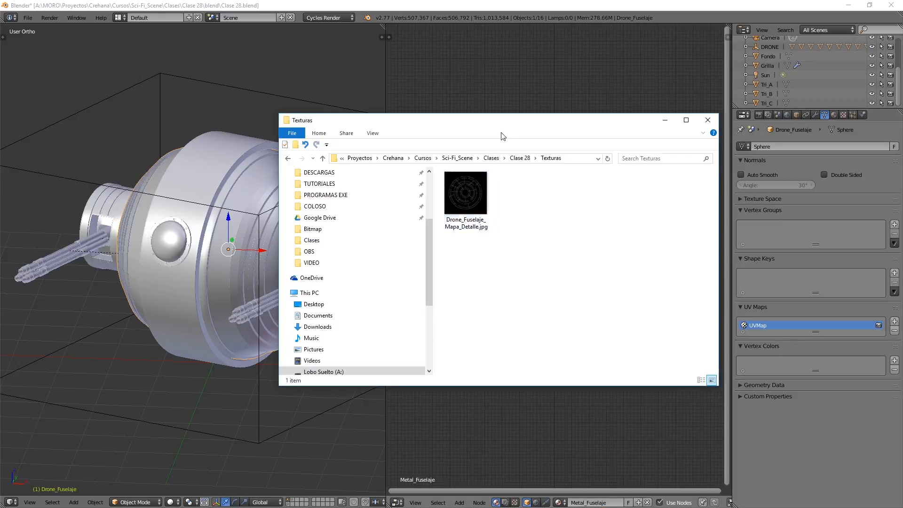
{"action": "left_click_drag", "start_coordinate": [527, 132], "coordinate": [299, 142]}
{"action": "left_click_drag", "start_coordinate": [242, 201], "coordinate": [569, 182]}
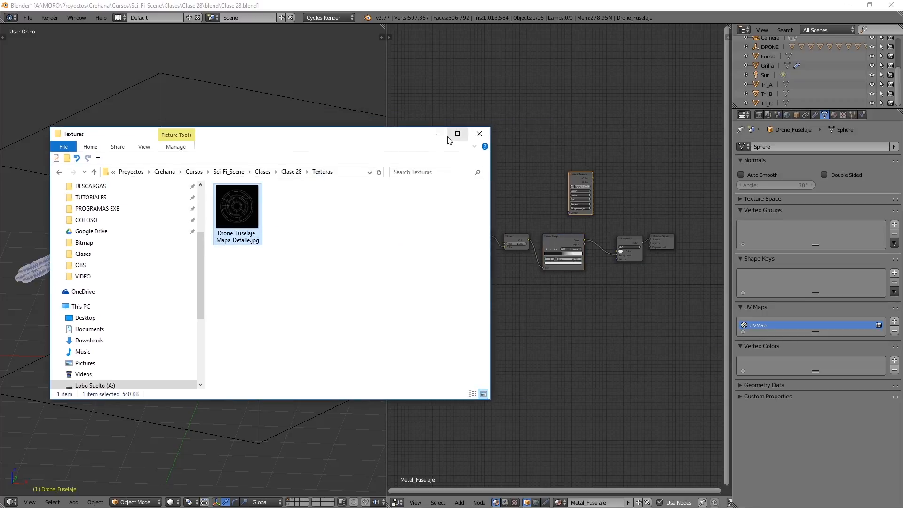
{"action": "left_click", "coordinate": [479, 134]}
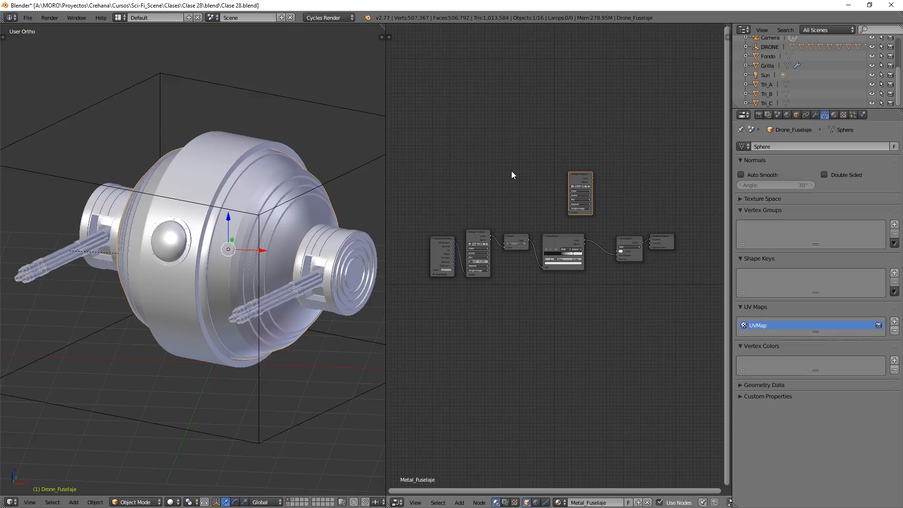
{"action": "middle_click_drag", "start_coordinate": [623, 198], "coordinate": [522, 179]}
{"action": "scroll", "coordinate": [504, 176], "scroll_direction": "up", "scroll_amount": 9}
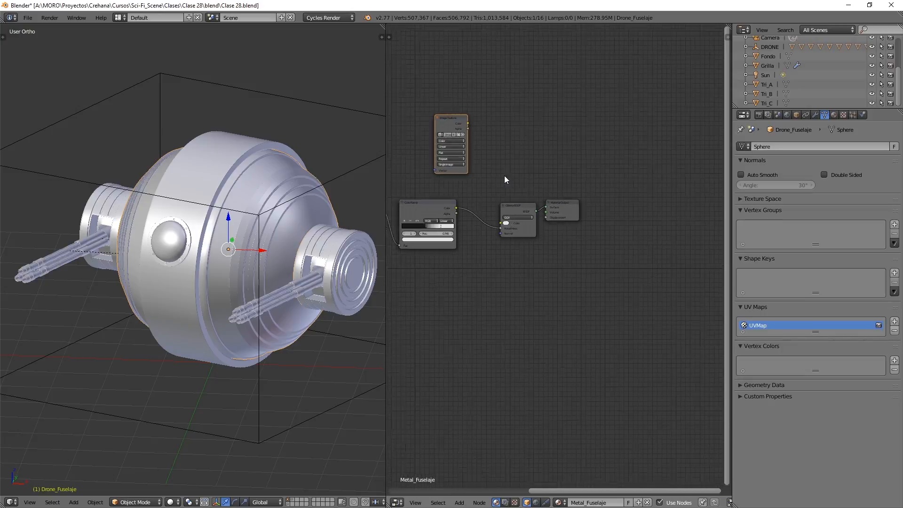
{"action": "middle_click_drag", "start_coordinate": [493, 151], "coordinate": [617, 249]}
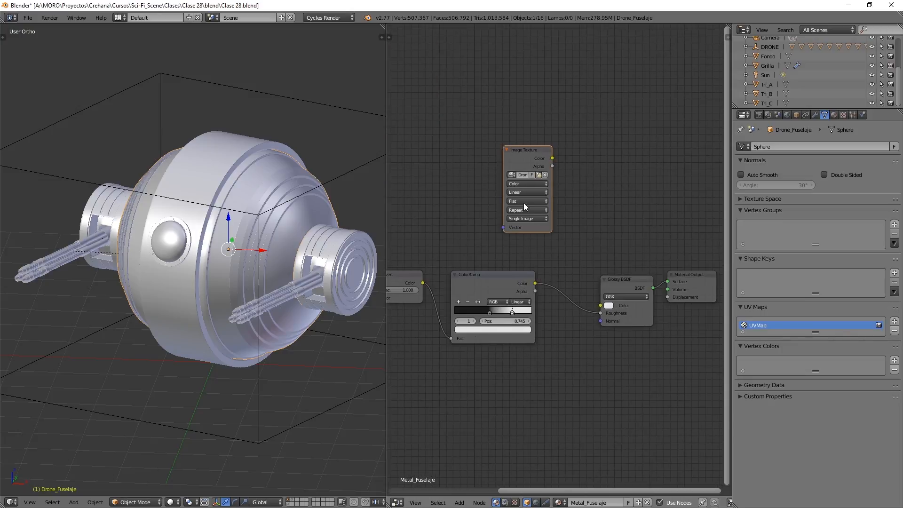
{"action": "middle_click_drag", "start_coordinate": [632, 212], "coordinate": [594, 198]}
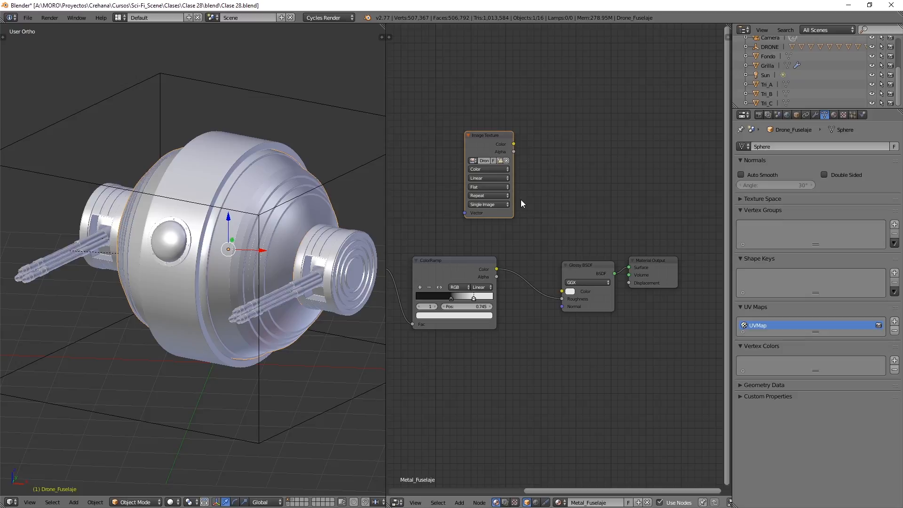
{"action": "left_click_drag", "start_coordinate": [492, 134], "coordinate": [519, 136]}
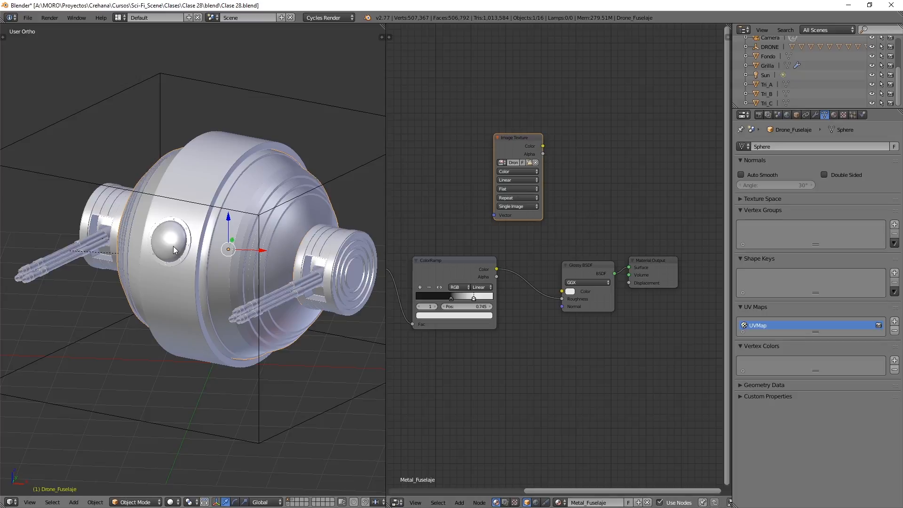
Step: Preview the drone through the camera in rendered shading and space out the nodes to make room before the Material Output
{"action": "key", "text": "KP_0"}
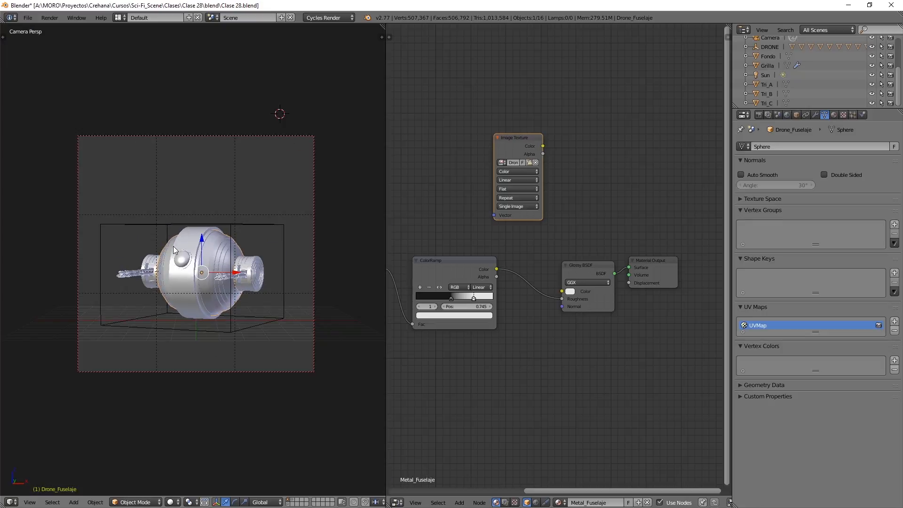
{"action": "key", "text": "shift+z"}
{"action": "middle_click_drag", "start_coordinate": [629, 242], "coordinate": [541, 194]}
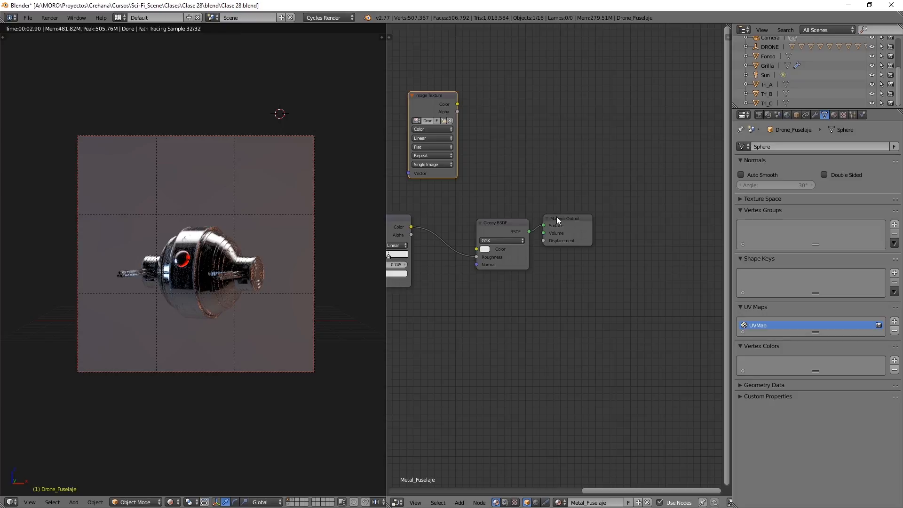
{"action": "left_click_drag", "start_coordinate": [557, 218], "coordinate": [710, 224]}
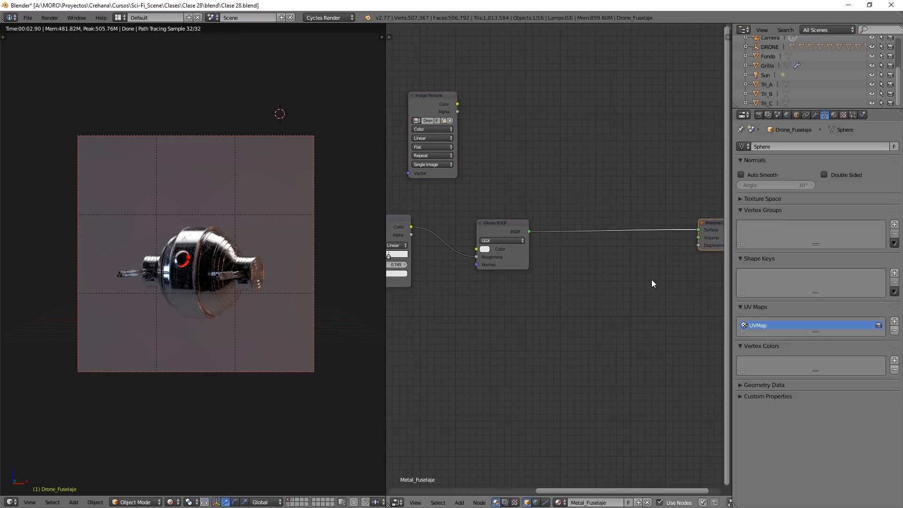
{"action": "mouse_move", "coordinate": [651, 279]}
{"action": "middle_mouse_down"}
{"action": "mouse_move", "coordinate": [569, 283]}
{"action": "mouse_move", "coordinate": [645, 283]}
{"action": "middle_mouse_up"}
{"action": "left_click_drag", "start_coordinate": [476, 227], "coordinate": [461, 227]}
{"action": "left_click_drag", "start_coordinate": [405, 105], "coordinate": [451, 98]}
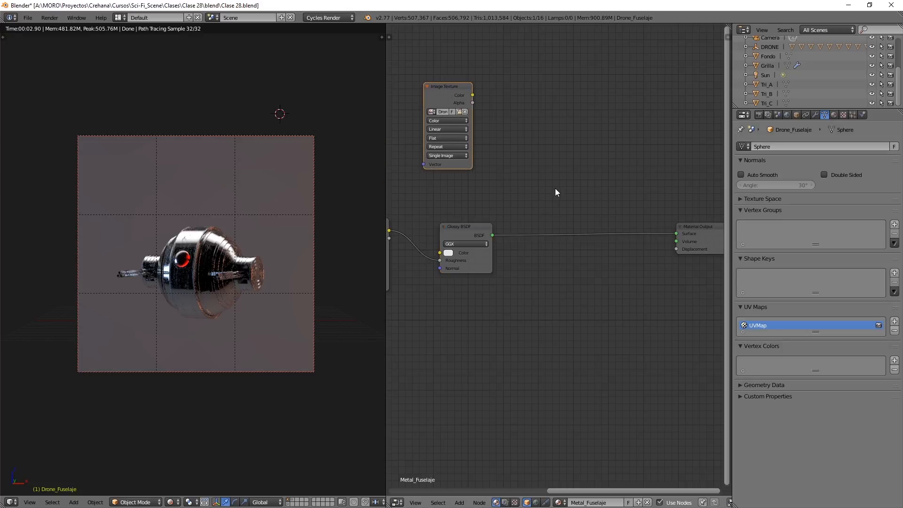
Step: Add a Mix Shader and insert it on the link between the Glossy BSDF and the Material Output
{"action": "key", "text": "shift+a"}
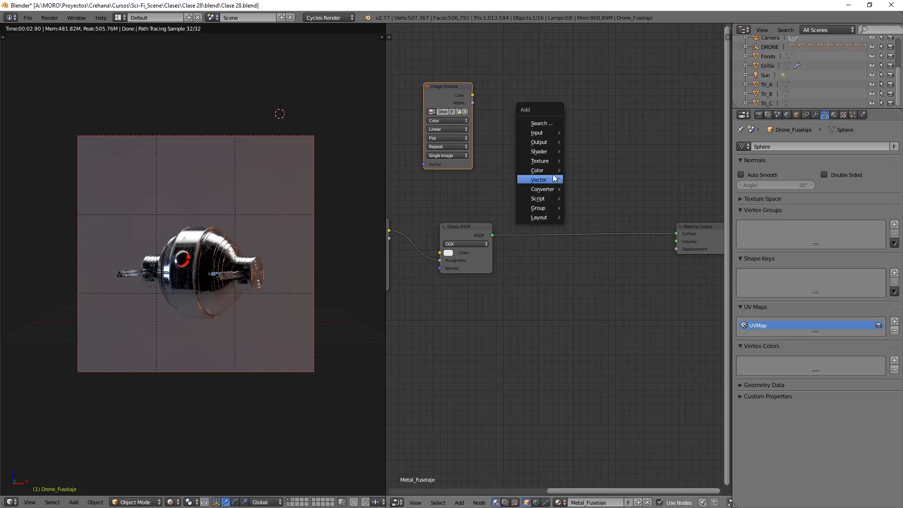
{"action": "mouse_move", "coordinate": [555, 152]}
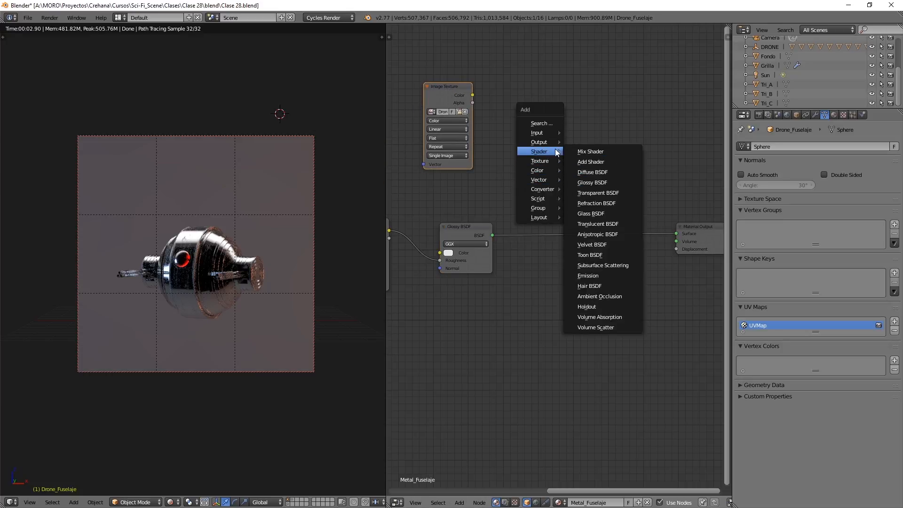
{"action": "left_click", "coordinate": [594, 153]}
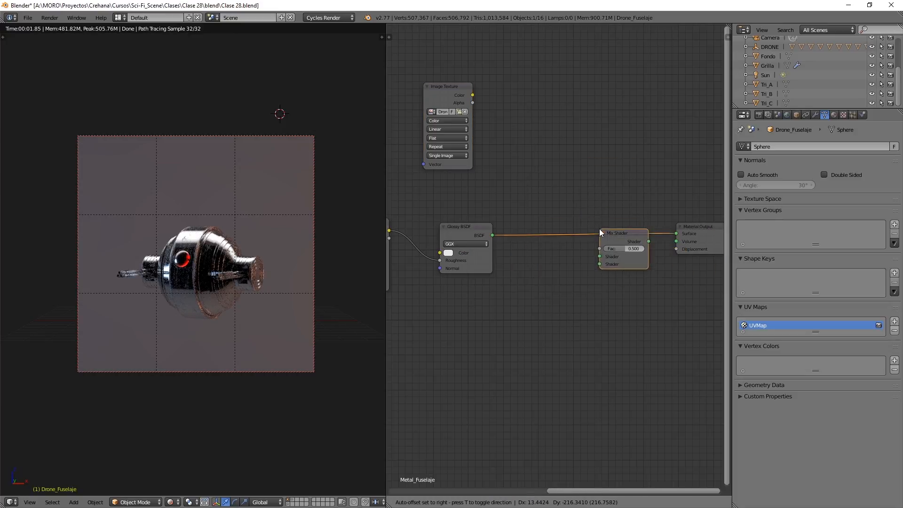
{"action": "left_click", "coordinate": [598, 227]}
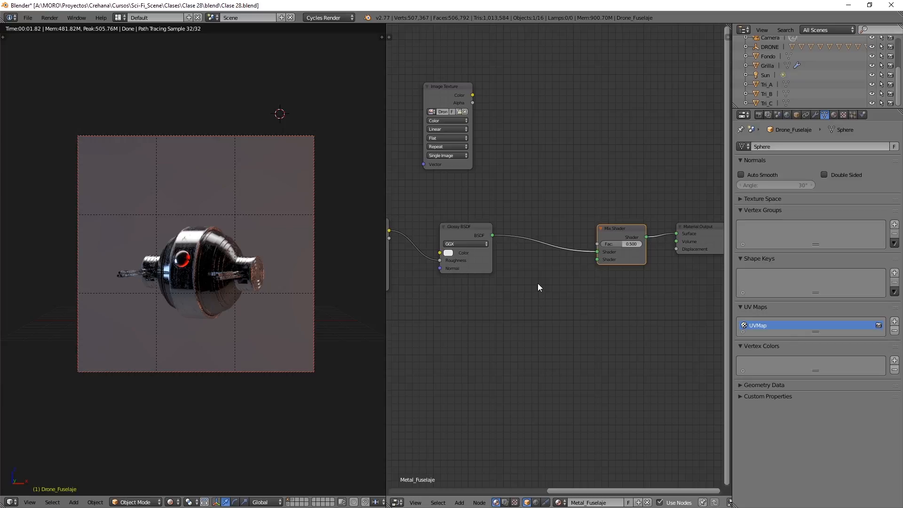
Step: Add an Emission shader below the Glossy BSDF and connect it to the Mix Shader's second Shader input
{"action": "key", "text": "shift+a"}
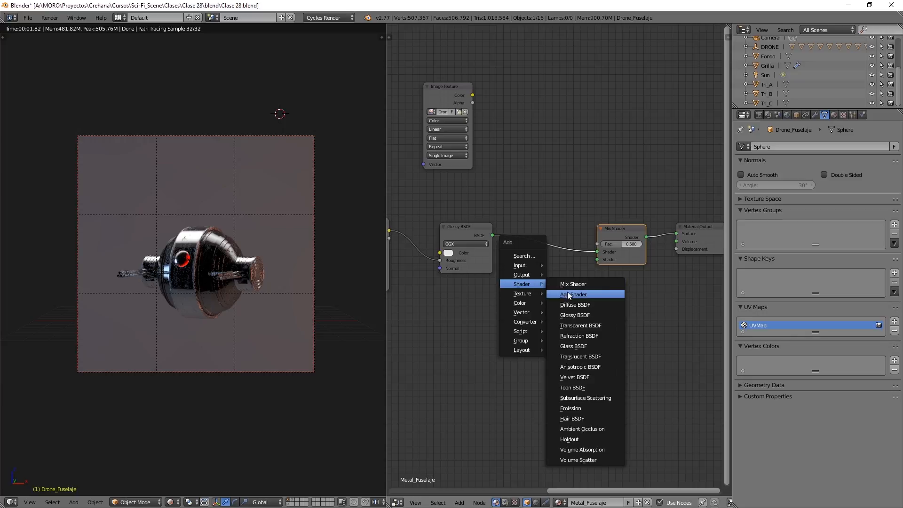
{"action": "left_click", "coordinate": [591, 409]}
{"action": "left_click", "coordinate": [445, 295]}
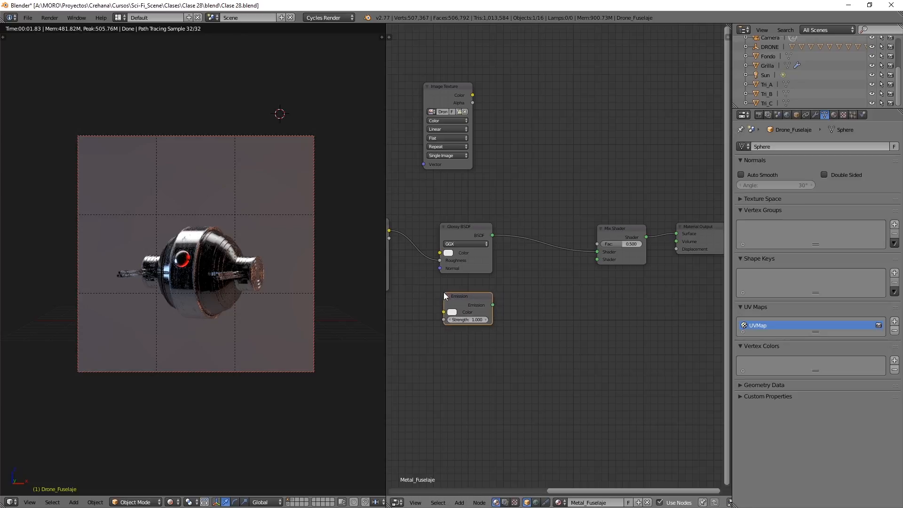
{"action": "left_click_drag", "start_coordinate": [493, 305], "coordinate": [597, 259]}
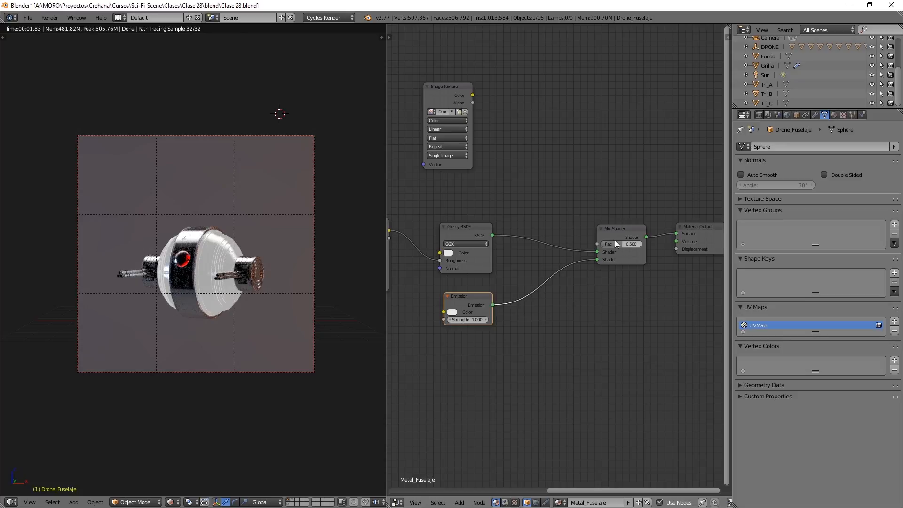
Step: Set the Mix Shader's Fac to 0.600 and move the node closer to the Glossy BSDF and Emission nodes
{"action": "left_click_drag", "start_coordinate": [620, 231], "coordinate": [604, 241]}
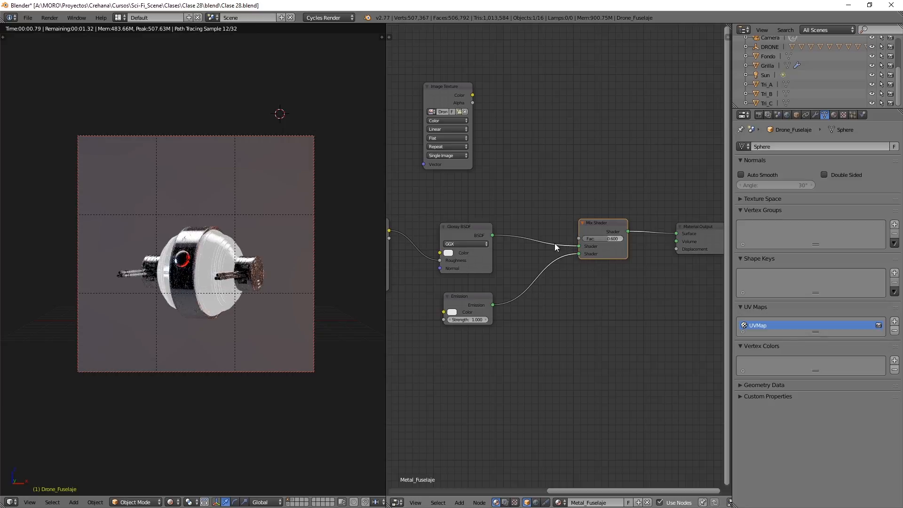
{"action": "middle_click_drag", "start_coordinate": [535, 205], "coordinate": [572, 200]}
{"action": "scroll", "coordinate": [639, 239], "scroll_direction": "up", "scroll_amount": 4}
{"action": "middle_click_drag", "start_coordinate": [626, 246], "coordinate": [540, 269]}
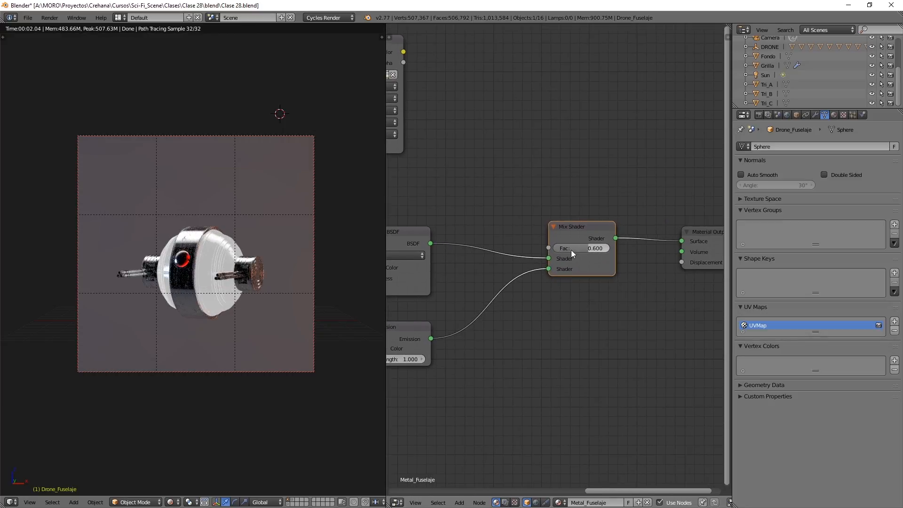
{"action": "middle_click_drag", "start_coordinate": [577, 253], "coordinate": [634, 259]}
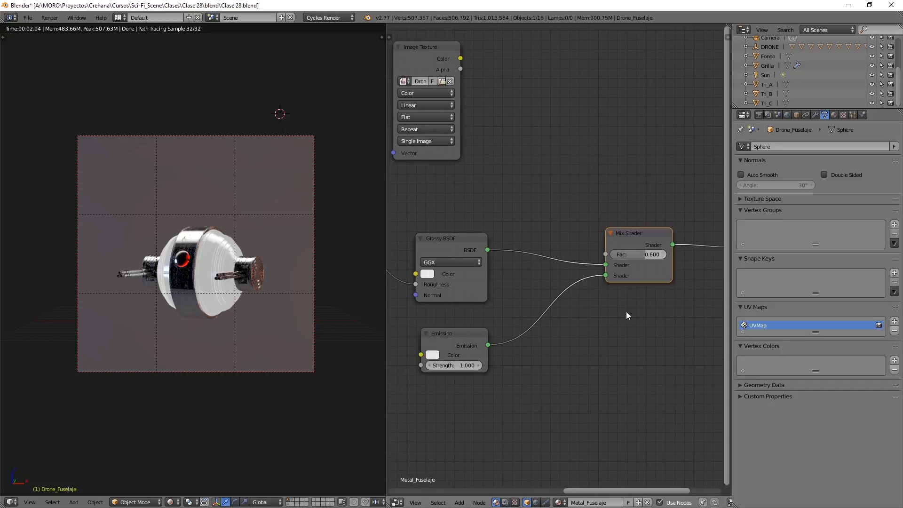
Step: Reposition the Image Texture node and connect its Color output to the Mix Shader's Fac input
{"action": "left_click_drag", "start_coordinate": [605, 254], "coordinate": [551, 191]}
{"action": "scroll", "coordinate": [504, 188], "scroll_direction": "down", "scroll_amount": 1}
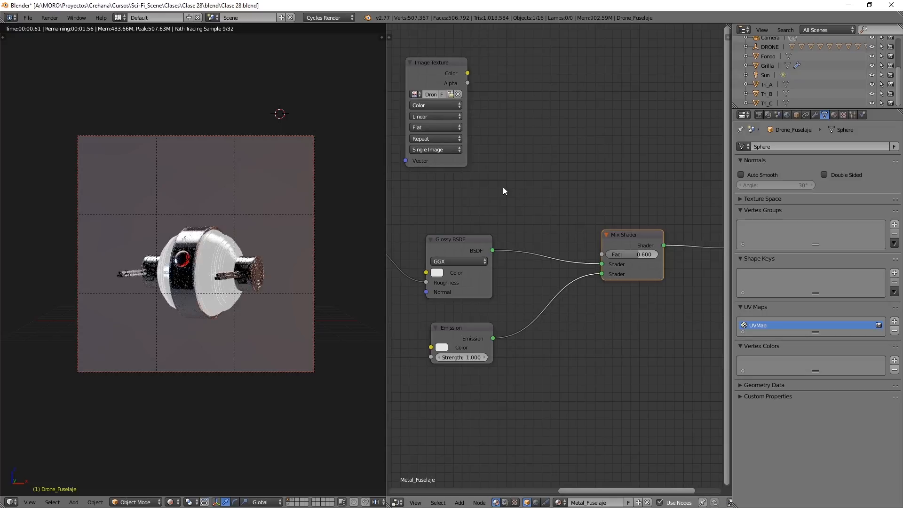
{"action": "middle_click_drag", "start_coordinate": [500, 187], "coordinate": [608, 202]}
{"action": "scroll", "coordinate": [602, 198], "scroll_direction": "down", "scroll_amount": 1}
{"action": "left_click_drag", "start_coordinate": [545, 96], "coordinate": [562, 132]}
{"action": "middle_click_drag", "start_coordinate": [562, 133], "coordinate": [495, 102]}
{"action": "left_click_drag", "start_coordinate": [524, 104], "coordinate": [631, 238]}
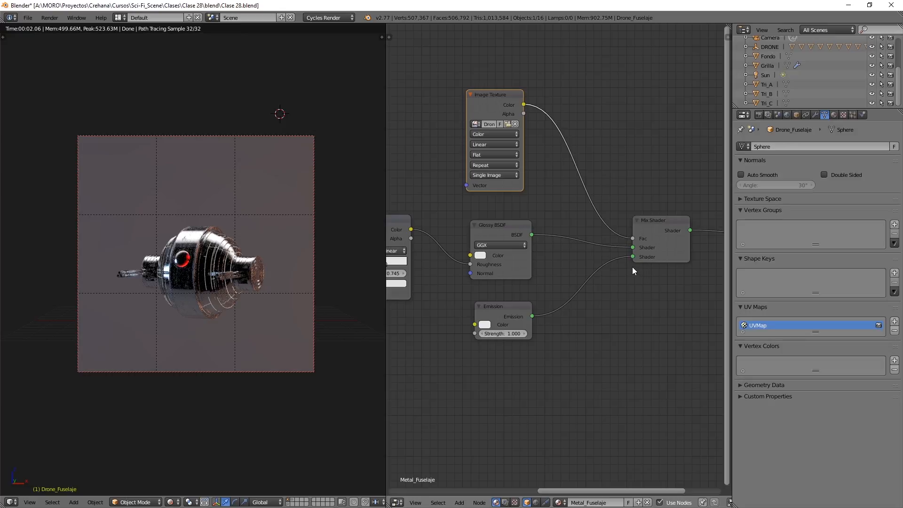
Step: Examine the emissive lines on the fuselage up close in the rendered preview and shift the Emission node slightly
{"action": "left_click", "coordinate": [506, 230]}
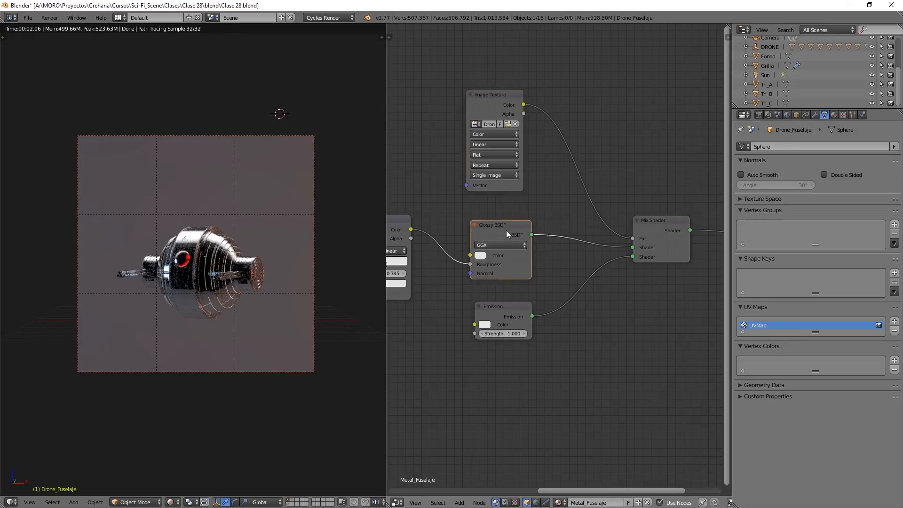
{"action": "left_click", "coordinate": [512, 312]}
{"action": "scroll", "coordinate": [221, 266], "scroll_direction": "up", "scroll_amount": 1}
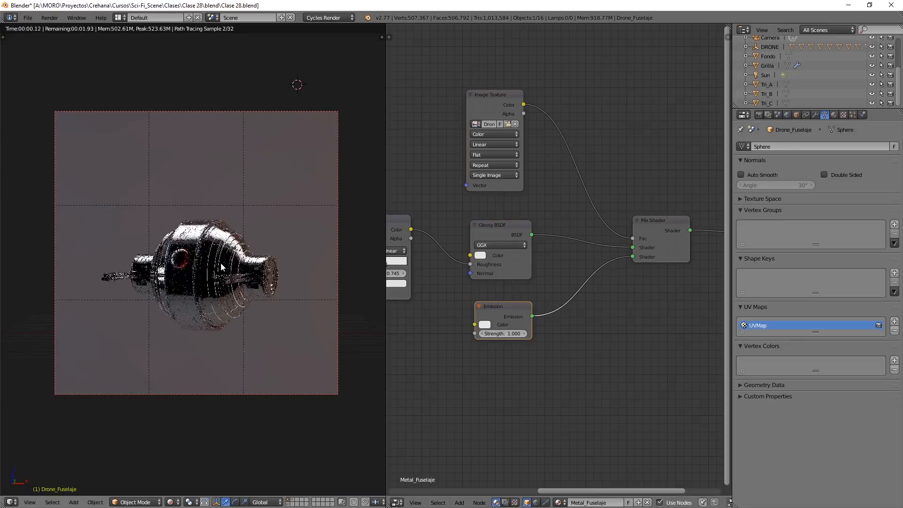
{"action": "scroll", "coordinate": [221, 266], "scroll_direction": "up", "scroll_amount": 3}
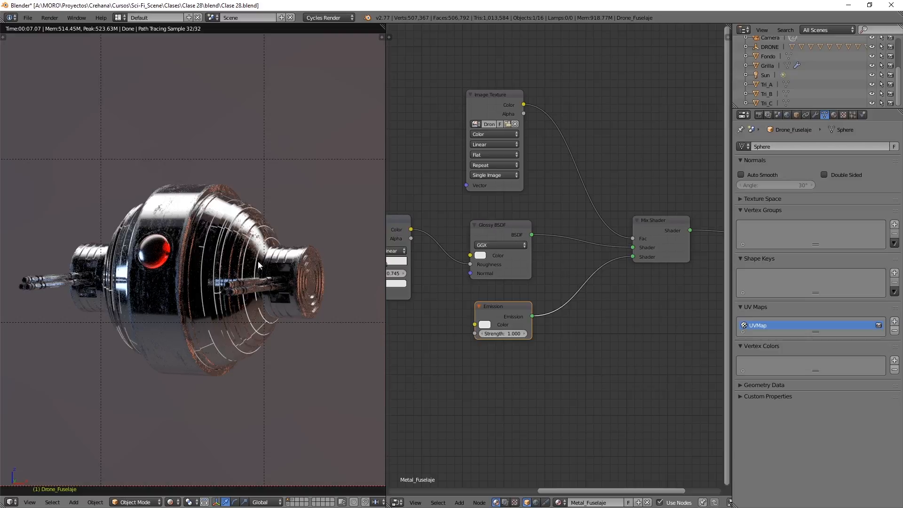
{"action": "mouse_move", "coordinate": [497, 307]}
{"action": "left_mouse_down"}
{"action": "mouse_move", "coordinate": [484, 296]}
{"action": "mouse_move", "coordinate": [482, 312]}
{"action": "mouse_move", "coordinate": [493, 308]}
{"action": "left_mouse_up"}
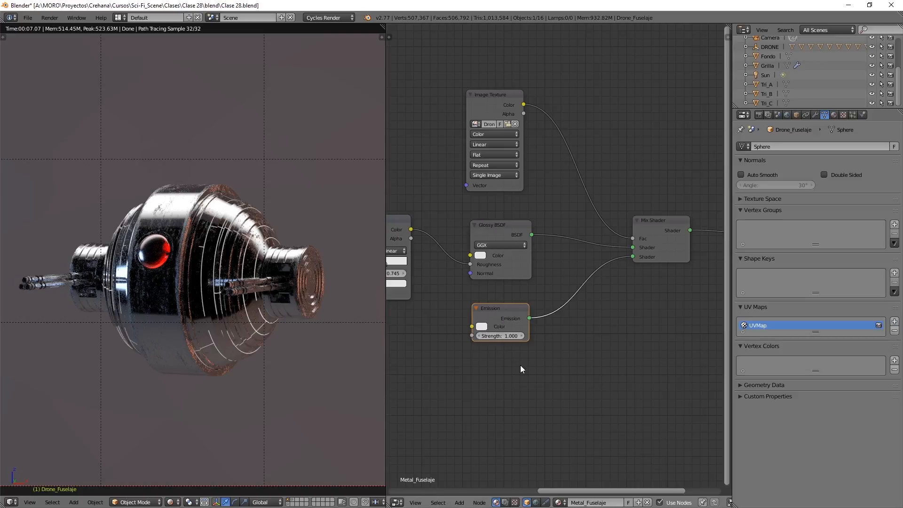
Step: Add a Texture Coordinate node before the Image Texture node and connect its UV output to the Vector input
{"action": "middle_click_drag", "start_coordinate": [443, 151], "coordinate": [520, 178]}
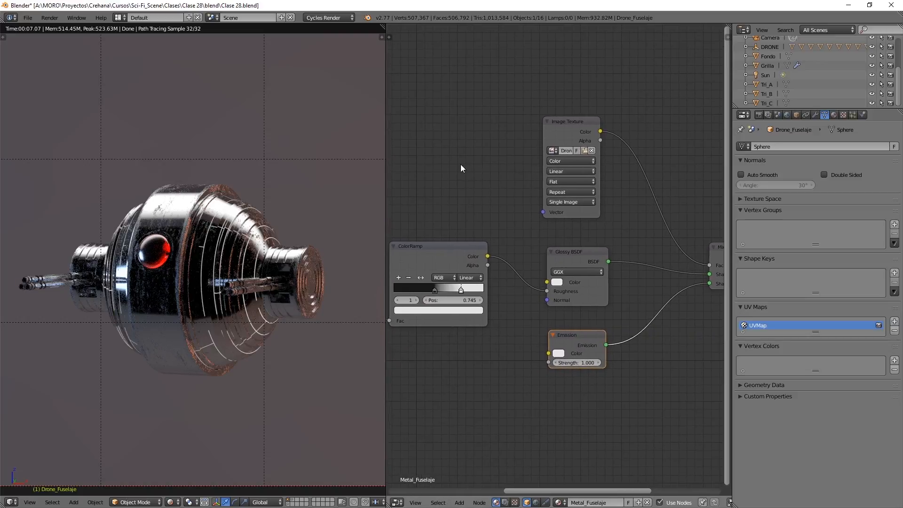
{"action": "key", "text": "shift+a"}
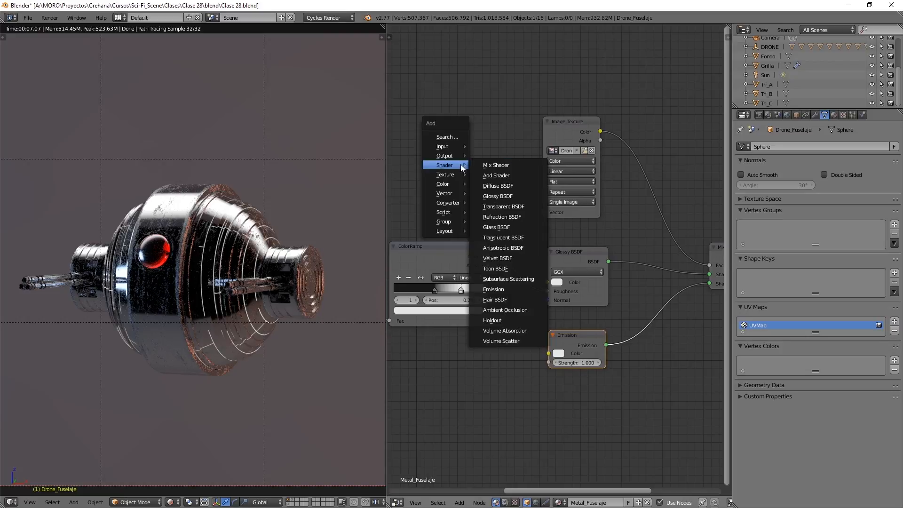
{"action": "mouse_move", "coordinate": [449, 147]}
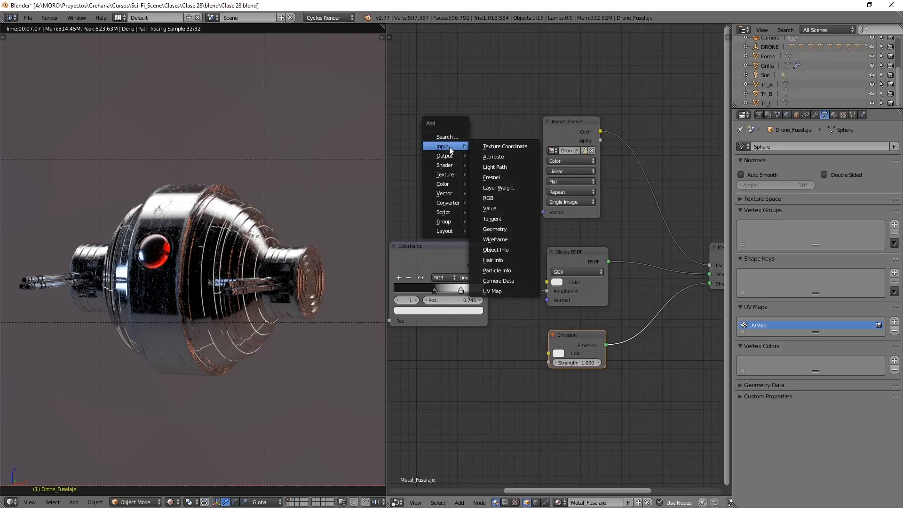
{"action": "left_click", "coordinate": [505, 147]}
{"action": "left_click", "coordinate": [405, 130]}
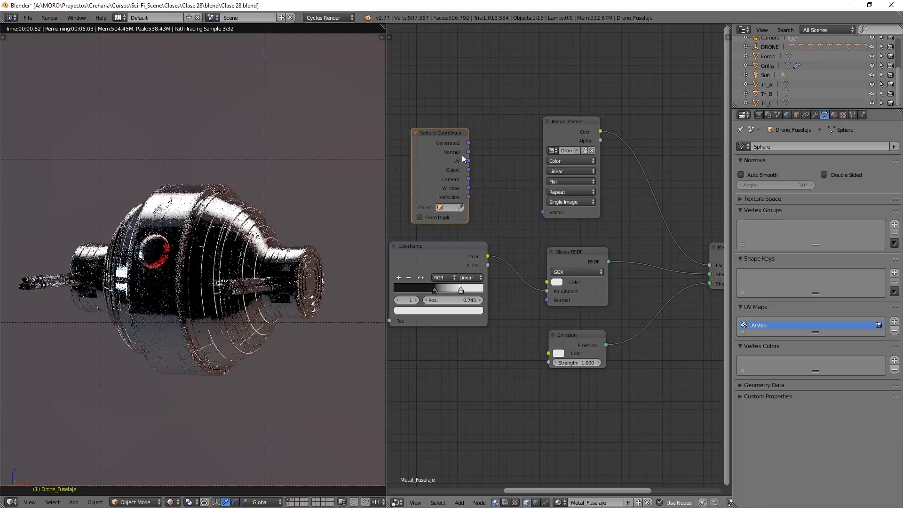
{"action": "left_click_drag", "start_coordinate": [469, 161], "coordinate": [544, 213]}
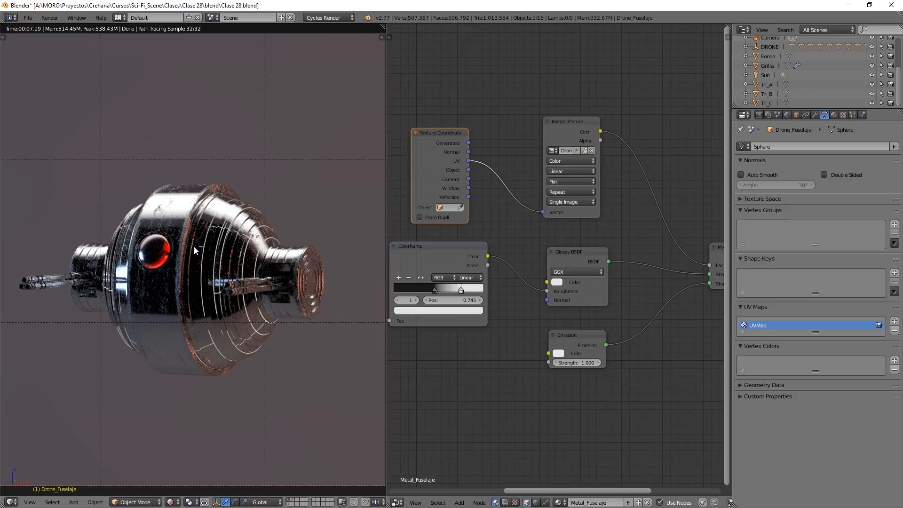
Step: Set the Emission shader's Strength to 5
{"action": "left_click", "coordinate": [578, 363]}
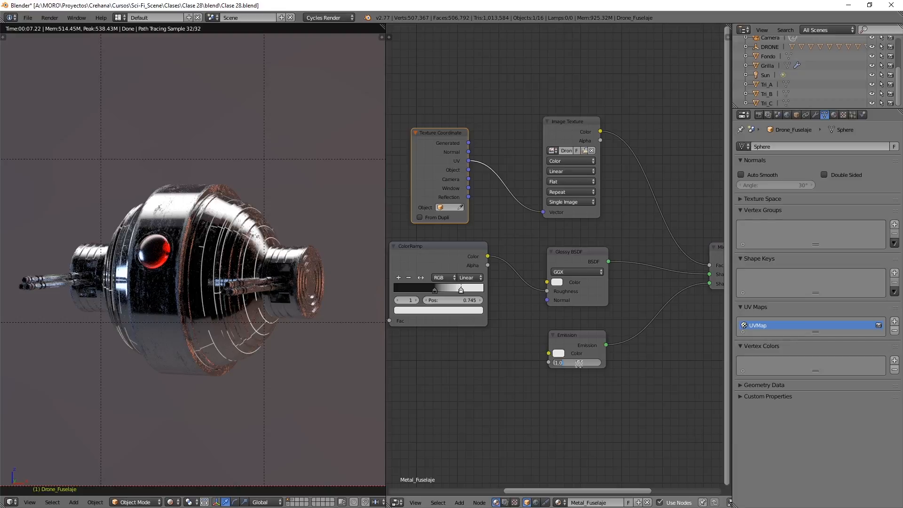
{"action": "type", "text": "5"}
{"action": "key", "text": "Return"}
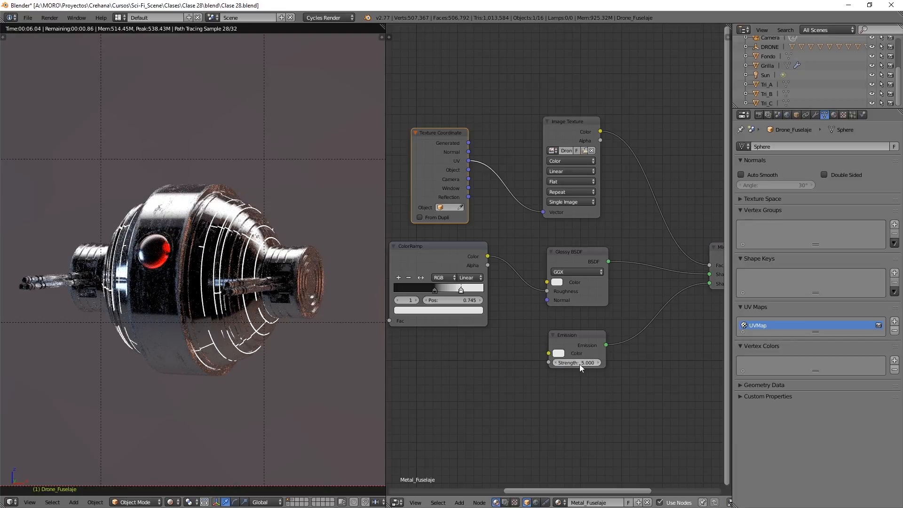
Step: Switch the node editor area to the UV/Image Editor and split the 3D viewport into two stacked views
{"action": "left_click", "coordinate": [396, 502]}
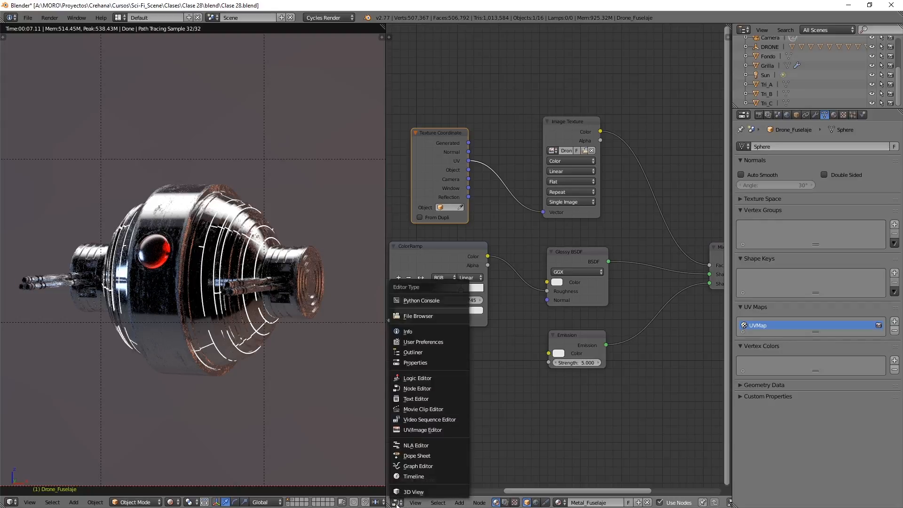
{"action": "left_click", "coordinate": [424, 430]}
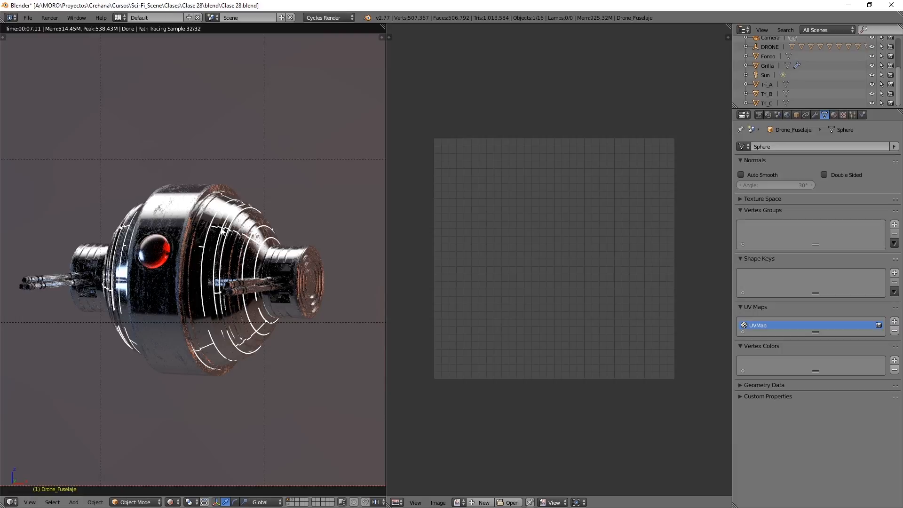
{"action": "mouse_move", "coordinate": [382, 27]}
{"action": "left_mouse_down"}
{"action": "mouse_move", "coordinate": [329, 157]}
{"action": "mouse_move", "coordinate": [282, 238]}
{"action": "left_mouse_up"}
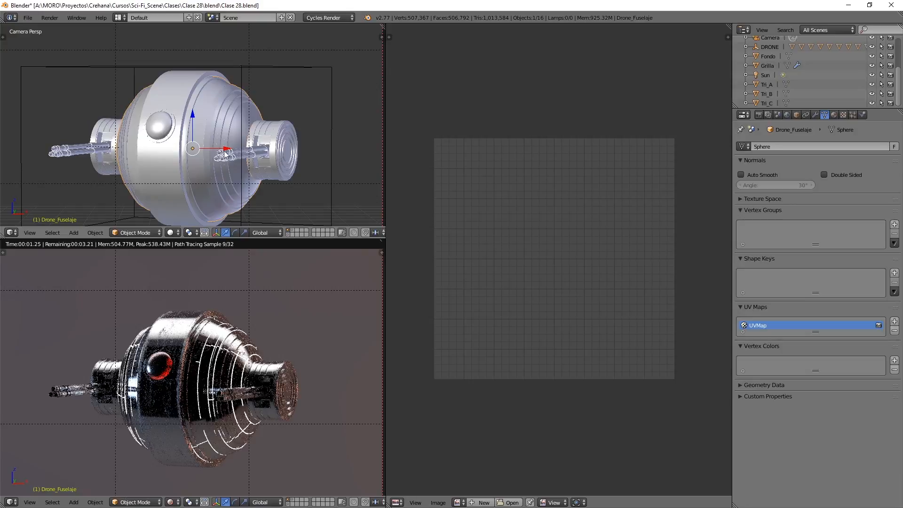
Step: Enter Edit Mode on Drone_Fuselaje and select its entire mesh so the UV layout is shown
{"action": "middle_click_drag", "start_coordinate": [246, 170], "coordinate": [245, 158], "text": "shift"}
{"action": "key", "text": "Tab"}
{"action": "key", "text": "a"}
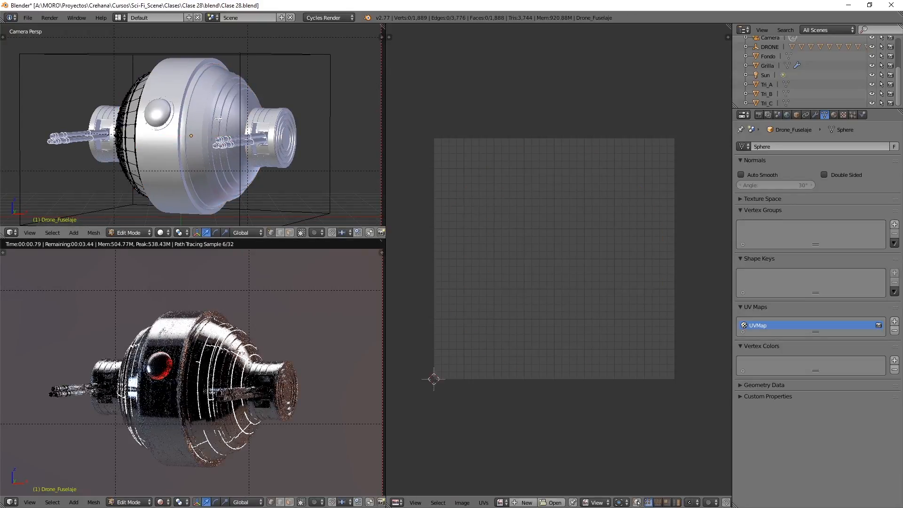
{"action": "key", "text": "a"}
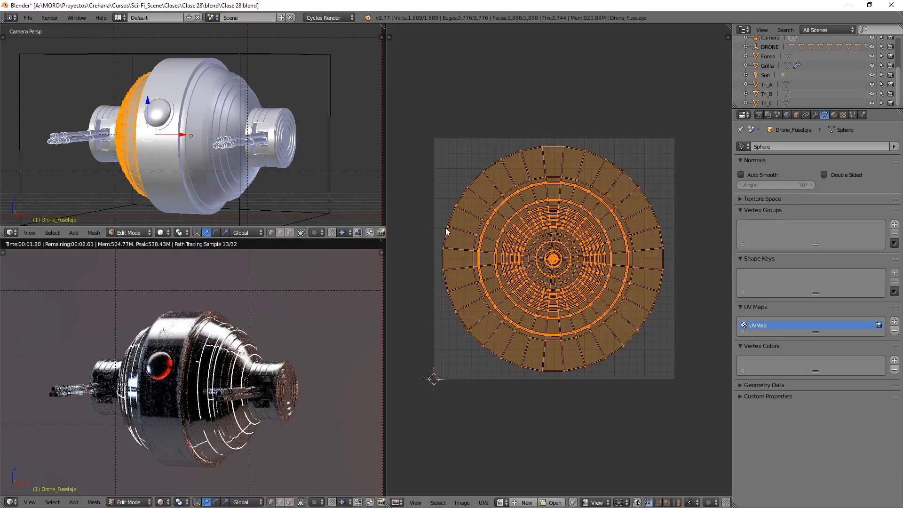
Step: Display Drone_Fuselaje_Mapa_Detalle.jpg behind the UV layout and scale all the UVs down slightly
{"action": "left_click", "coordinate": [500, 501]}
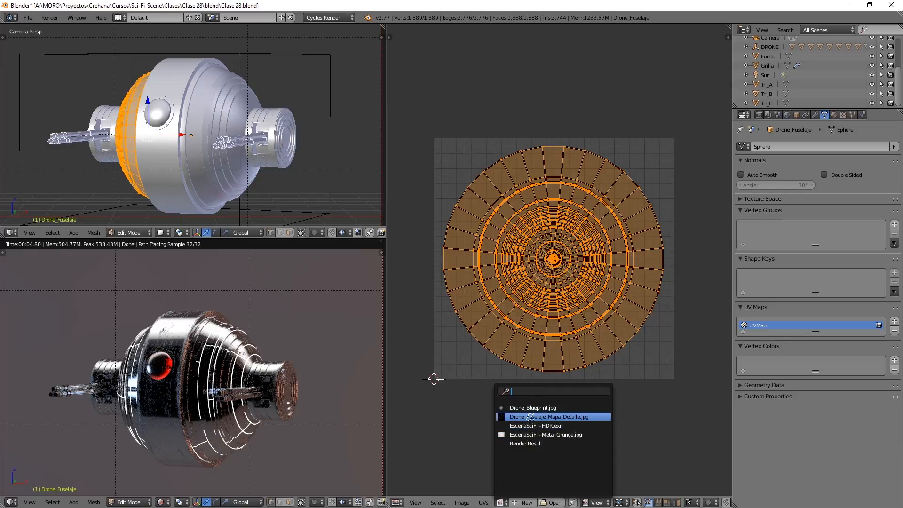
{"action": "left_click", "coordinate": [530, 416]}
{"action": "scroll", "coordinate": [561, 268], "scroll_direction": "down", "scroll_amount": 4}
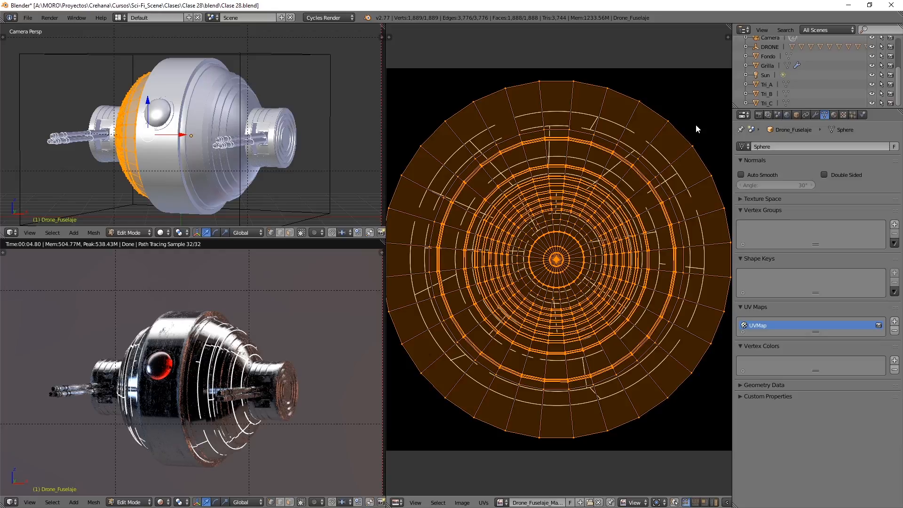
{"action": "key", "text": "s"}
{"action": "left_click", "coordinate": [684, 143]}
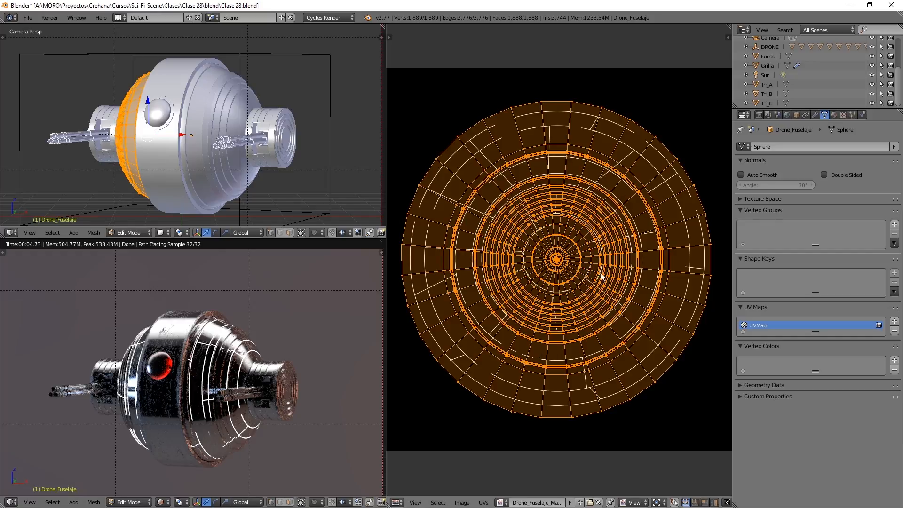
Step: Try moving the whole UV layout away from the centre of the line map, and undo the move
{"action": "key", "text": "g"}
{"action": "left_click", "coordinate": [487, 126]}
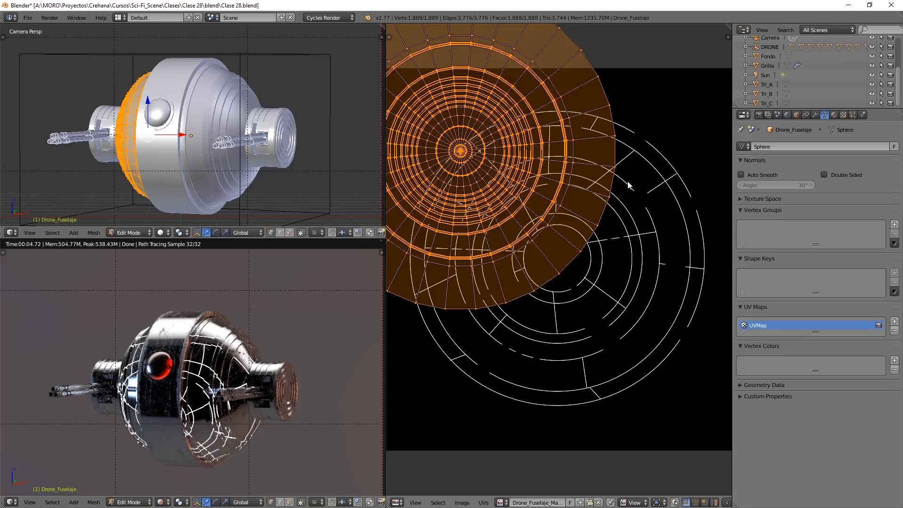
{"action": "key", "text": "ctrl+z"}
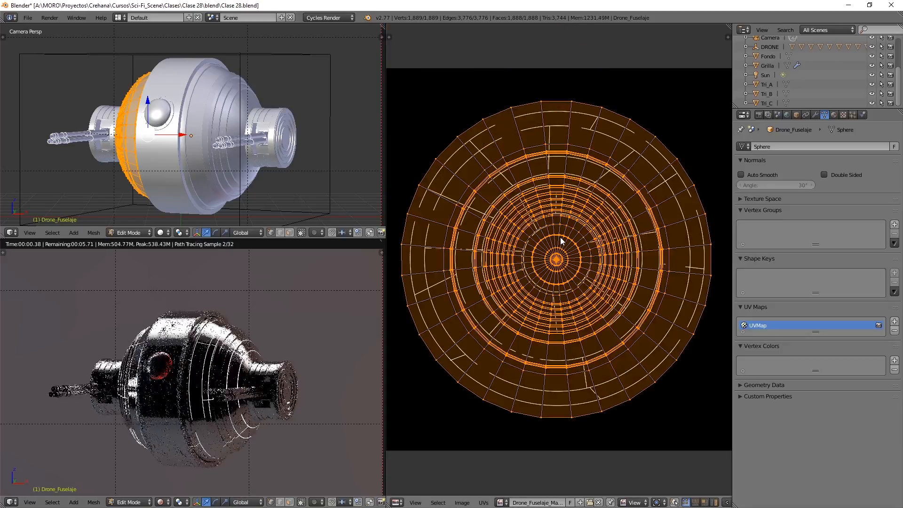
Step: Select the central UV vertex and grow the selection four times to cover the inner rings
{"action": "right_click", "coordinate": [557, 260]}
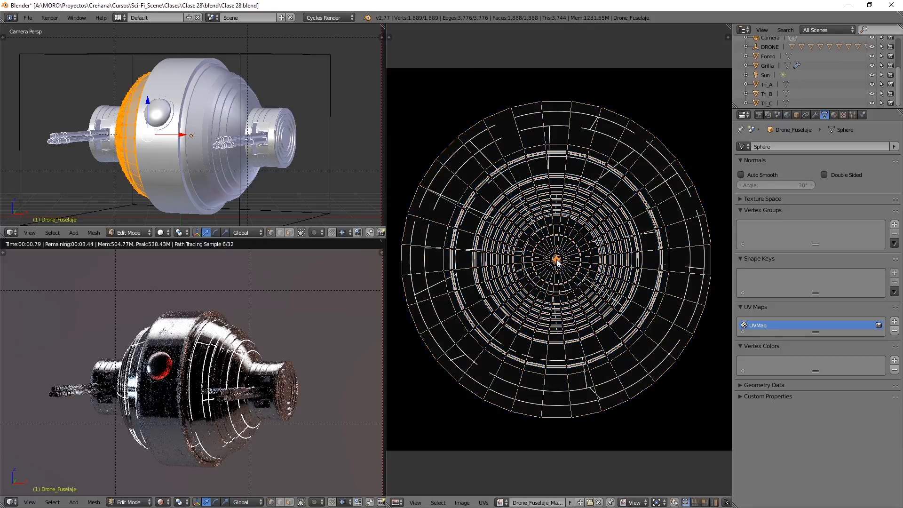
{"action": "scroll", "coordinate": [557, 262], "scroll_direction": "up", "scroll_amount": 5}
{"action": "scroll", "coordinate": [556, 260], "scroll_direction": "down", "scroll_amount": 5}
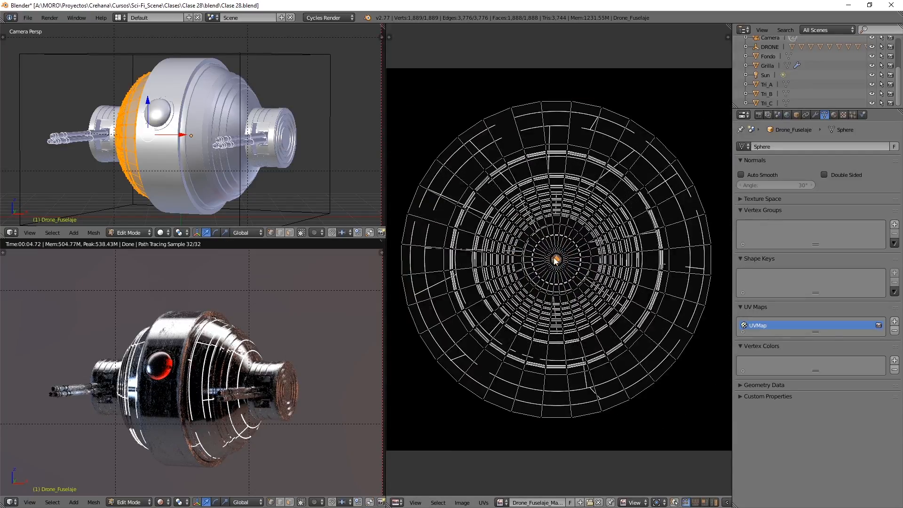
{"action": "key", "text": "ctrl+KP_Add"}
{"action": "key", "text": "ctrl+KP_Add"}
{"action": "key", "text": "ctrl+KP_Add"}
{"action": "key", "text": "ctrl+KP_Add"}
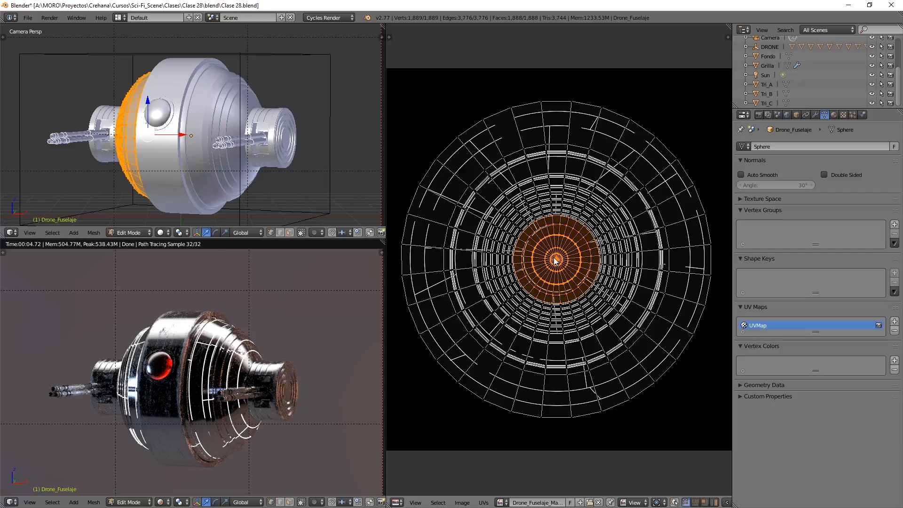
Step: Scale the selected central UV rings down to about 0.84 while checking the lines close up in the rendered preview
{"action": "scroll", "coordinate": [555, 260], "scroll_direction": "up", "scroll_amount": 3}
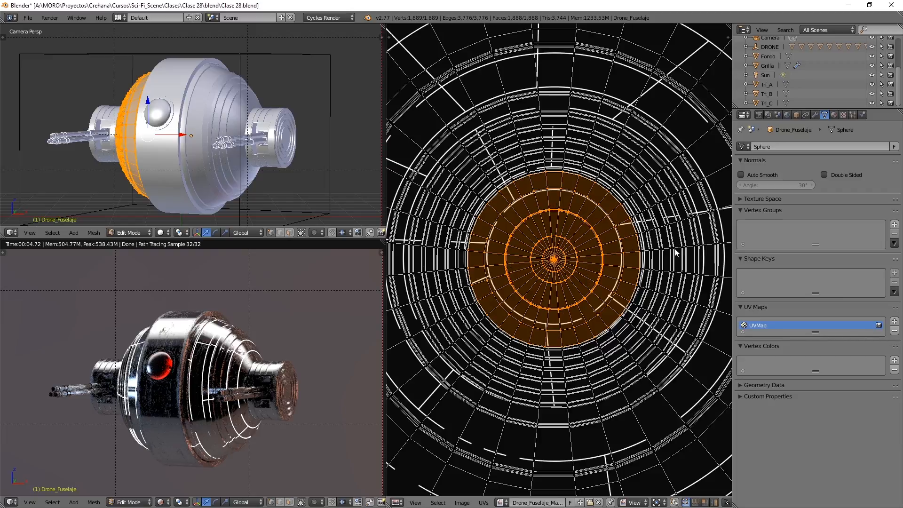
{"action": "key", "text": "s"}
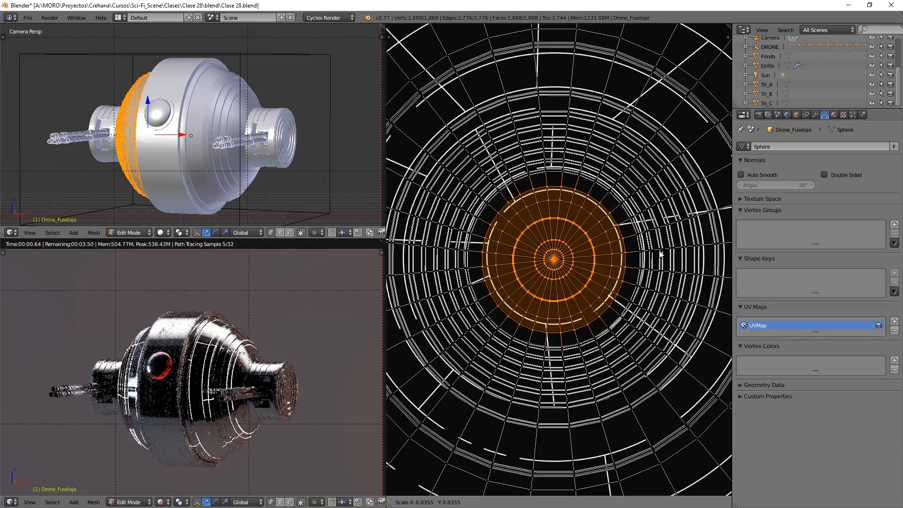
{"action": "right_click", "coordinate": [676, 252]}
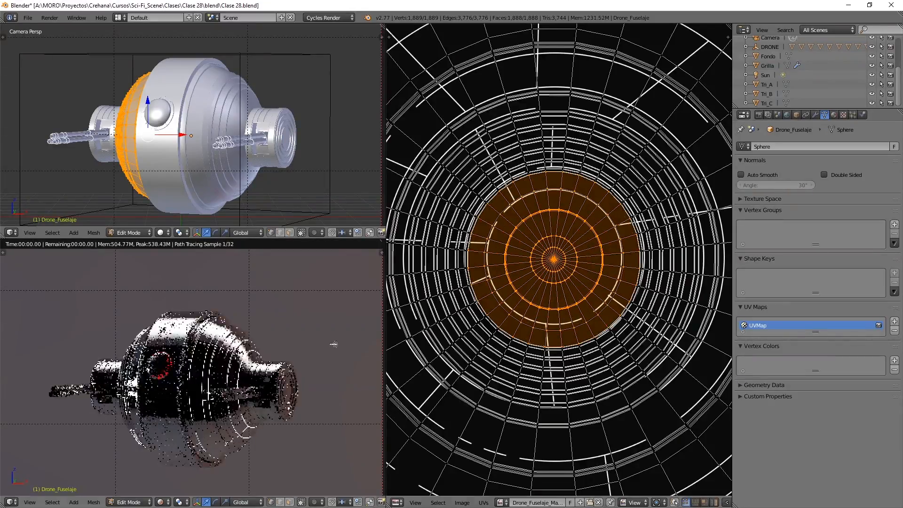
{"action": "scroll", "coordinate": [256, 373], "scroll_direction": "up", "scroll_amount": 6}
{"action": "scroll", "coordinate": [256, 373], "scroll_direction": "up", "scroll_amount": 3}
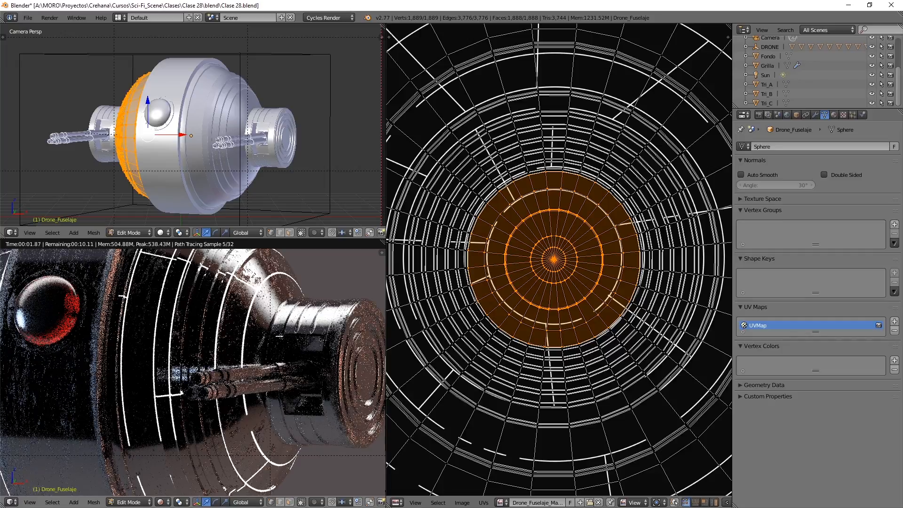
{"action": "key", "text": "s"}
{"action": "left_click", "coordinate": [621, 242]}
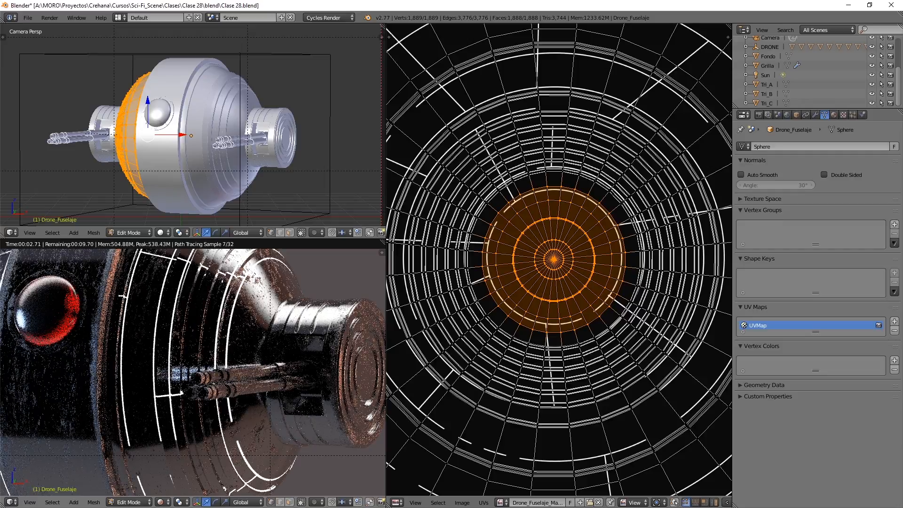
Step: Select a mid-radius UV edge loop, grow it into a band of neighbouring rings, and scale the band up slightly
{"action": "scroll", "coordinate": [577, 249], "scroll_direction": "down", "scroll_amount": 2}
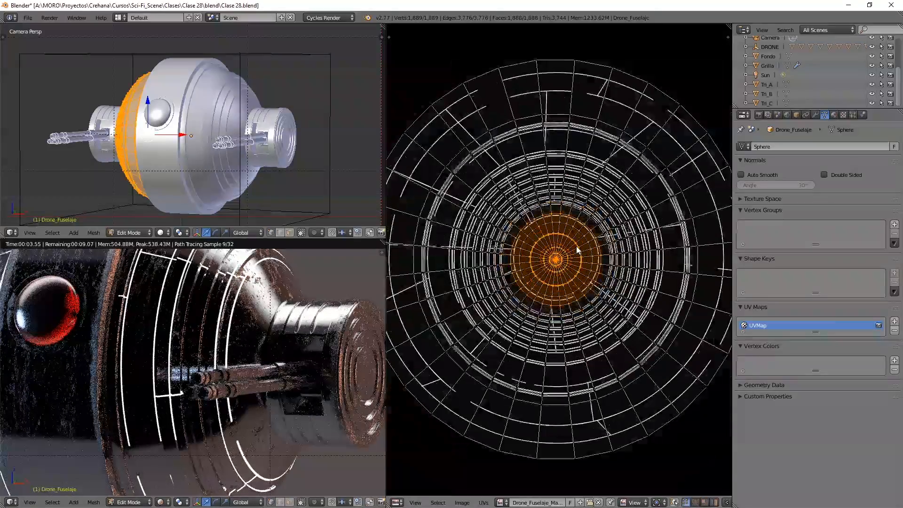
{"action": "right_click", "coordinate": [601, 191], "text": "alt"}
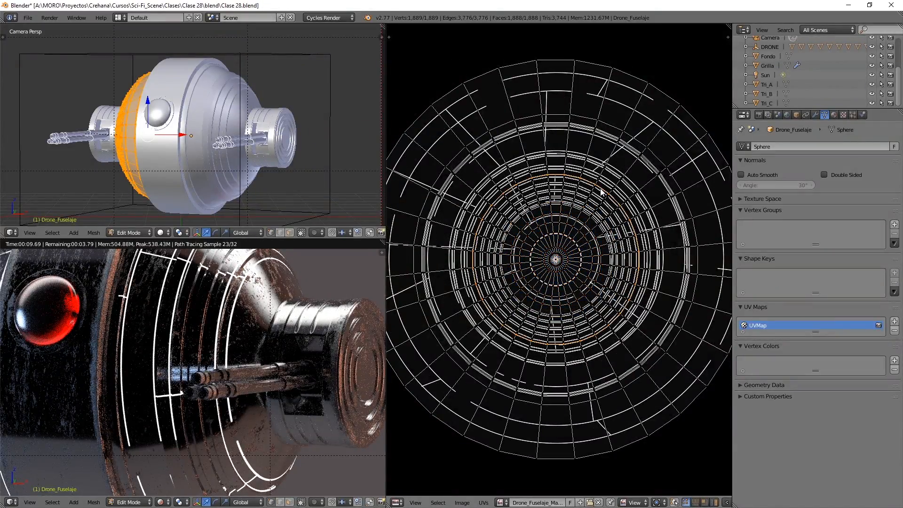
{"action": "key", "text": "ctrl+KP_Add"}
{"action": "key", "text": "ctrl+KP_Add"}
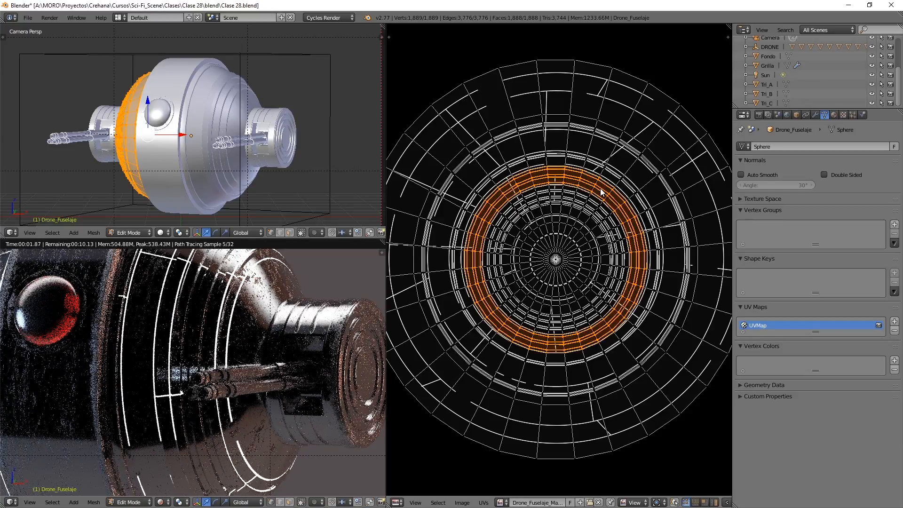
{"action": "key", "text": "ctrl+KP_Add"}
{"action": "key", "text": "ctrl+KP_Subtract"}
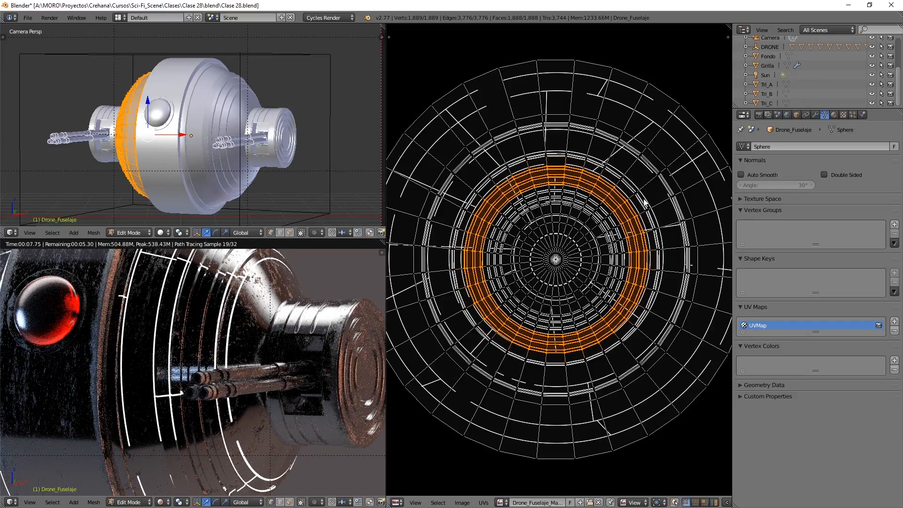
{"action": "key", "text": "s"}
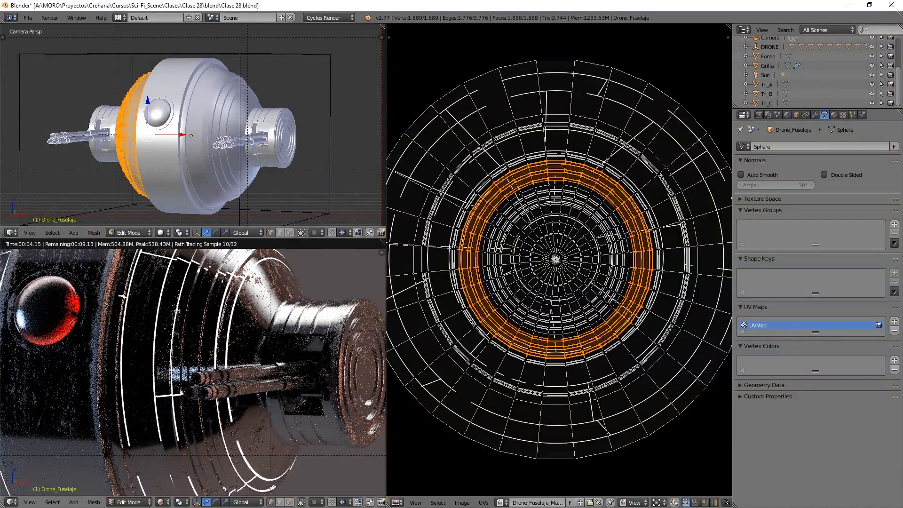
Step: Select the outermost UV edge loop and scale it inward in two passes to just outside the next ring
{"action": "scroll", "coordinate": [278, 317], "scroll_direction": "down", "scroll_amount": 4}
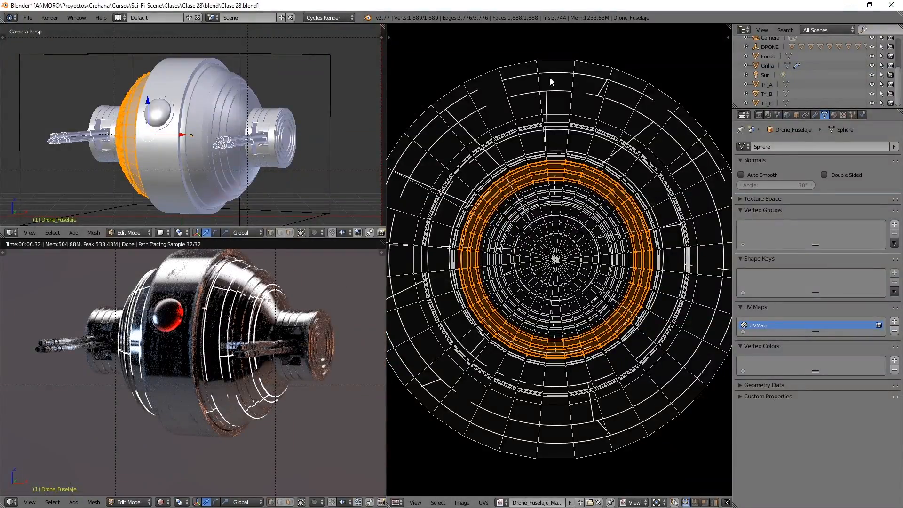
{"action": "right_click", "coordinate": [556, 60], "text": "alt"}
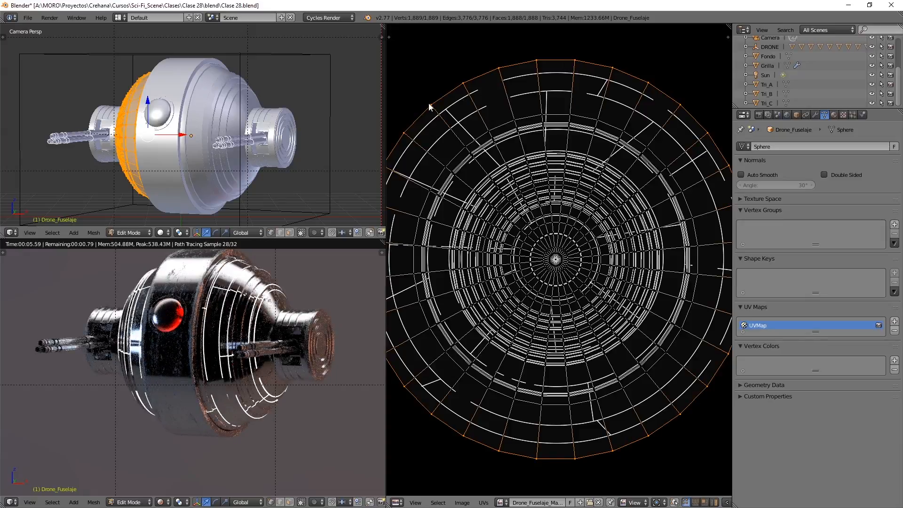
{"action": "key", "text": "s"}
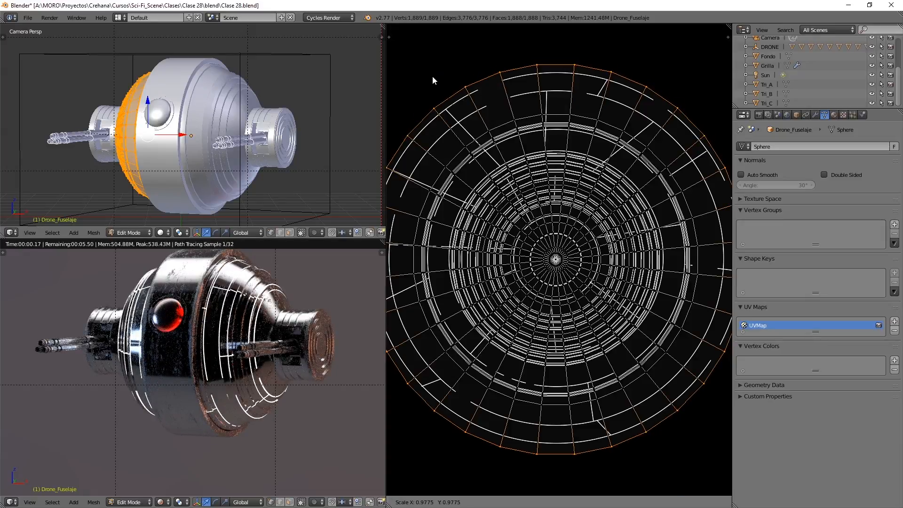
{"action": "left_click", "coordinate": [433, 131]}
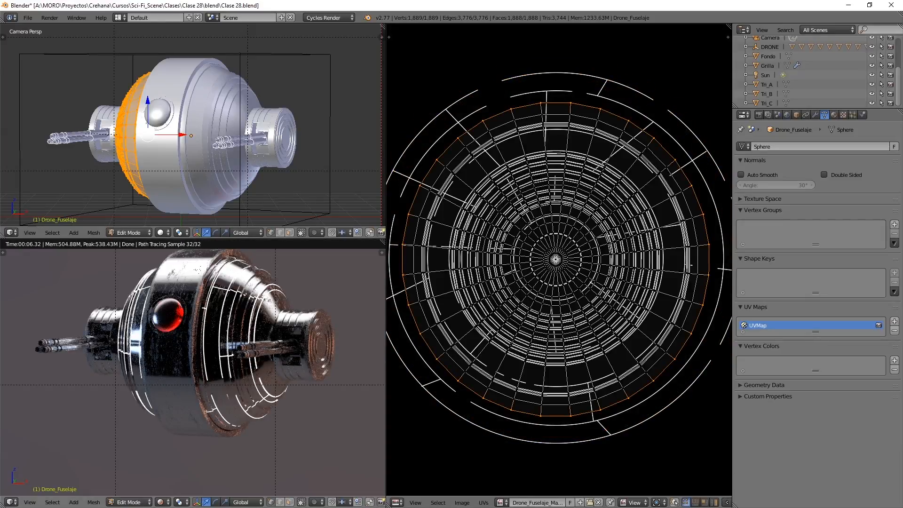
{"action": "key", "text": "s"}
{"action": "left_click", "coordinate": [476, 84]}
Step: Bring up the fuselage material's nodes and set the Emission color to a light blue, with a hue of about 0.6
{"action": "left_click", "coordinate": [397, 502]}
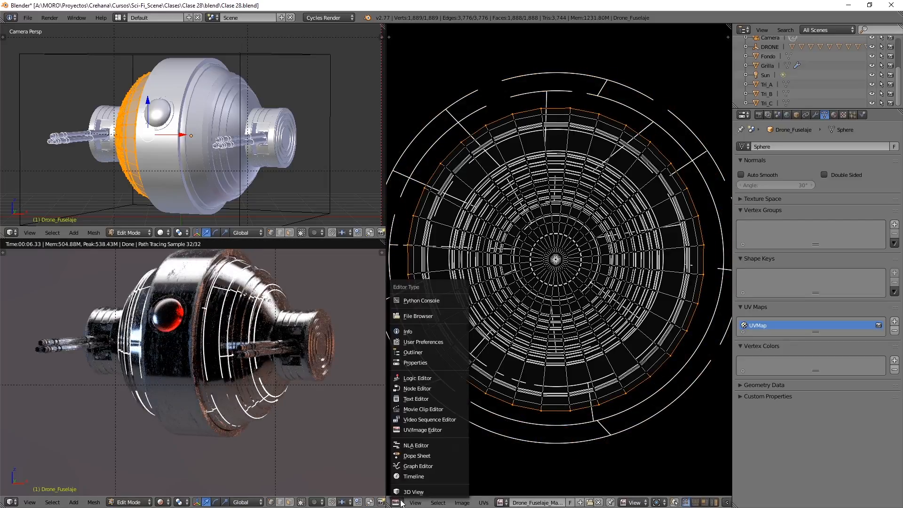
{"action": "left_click", "coordinate": [430, 388]}
{"action": "scroll", "coordinate": [594, 364], "scroll_direction": "up", "scroll_amount": 5}
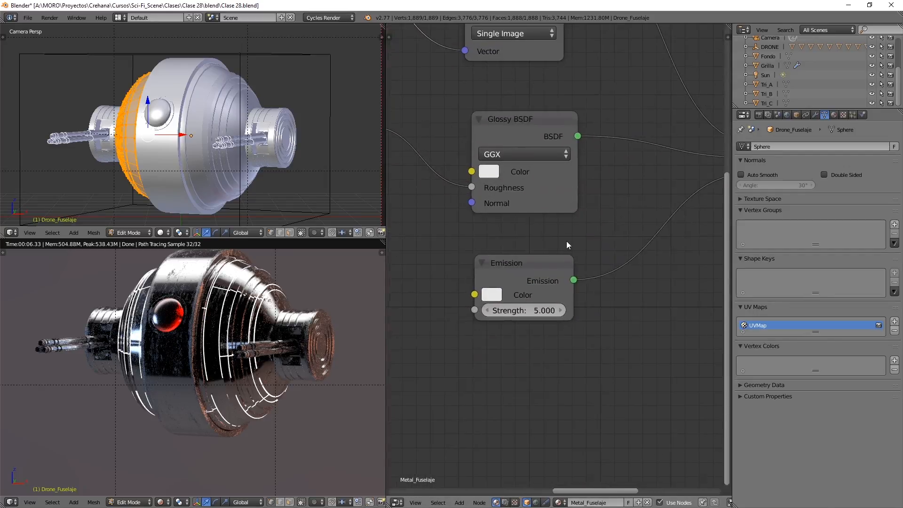
{"action": "left_click", "coordinate": [470, 314]}
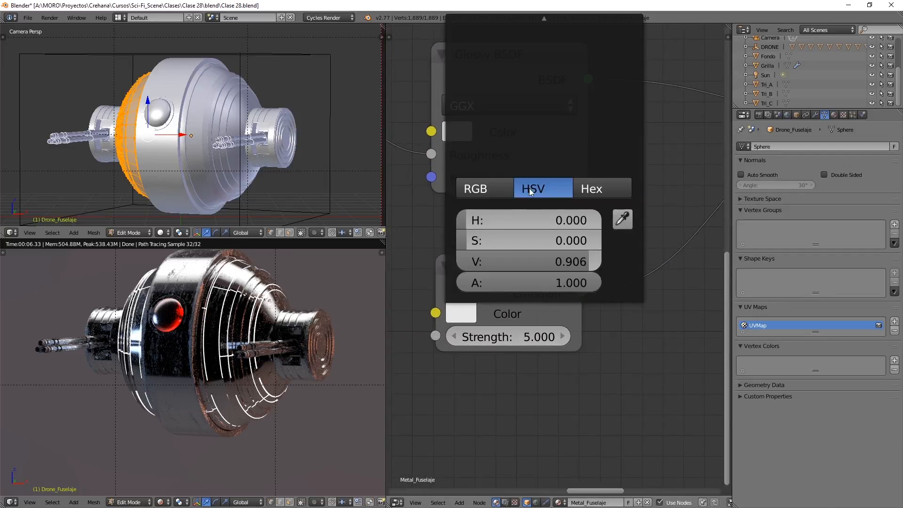
{"action": "scroll", "coordinate": [605, 349], "scroll_direction": "down", "scroll_amount": 1}
{"action": "middle_click_drag", "start_coordinate": [605, 348], "coordinate": [605, 427]}
{"action": "left_click", "coordinate": [470, 388]}
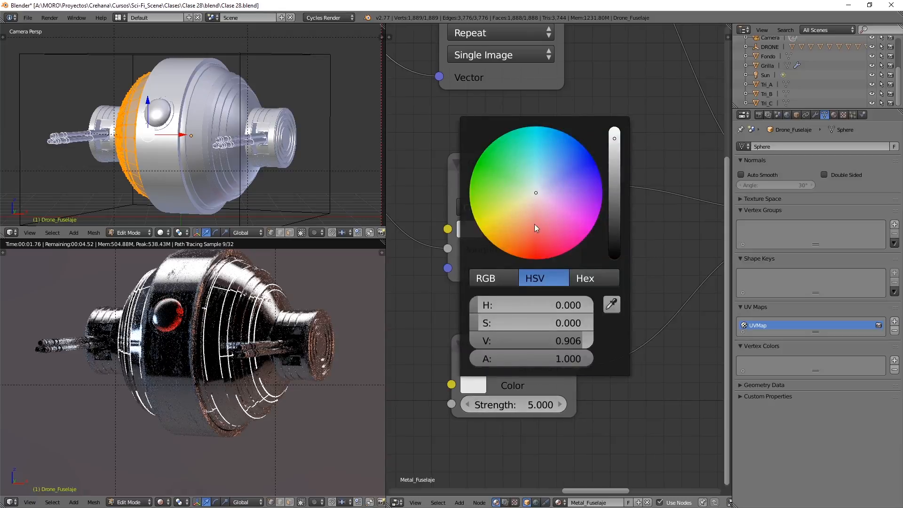
{"action": "left_click", "coordinate": [543, 182]}
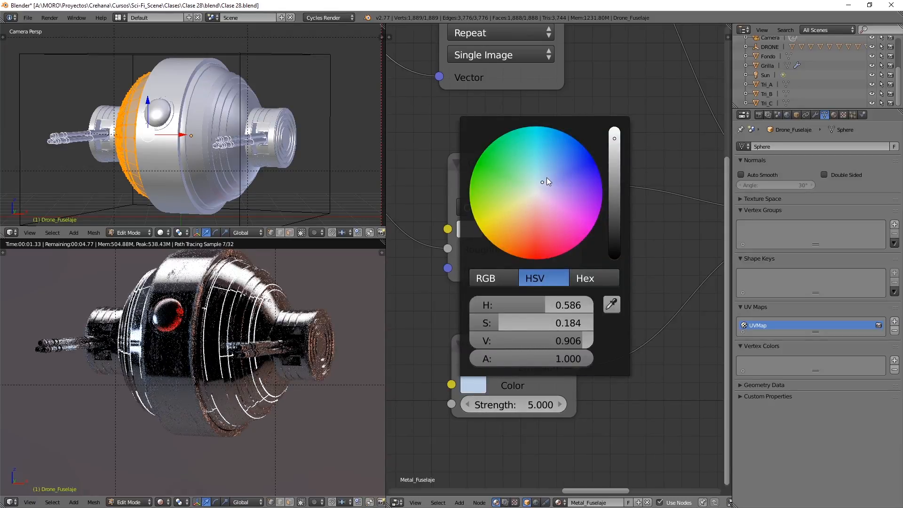
{"action": "left_click", "coordinate": [546, 176]}
{"action": "left_click", "coordinate": [551, 172]}
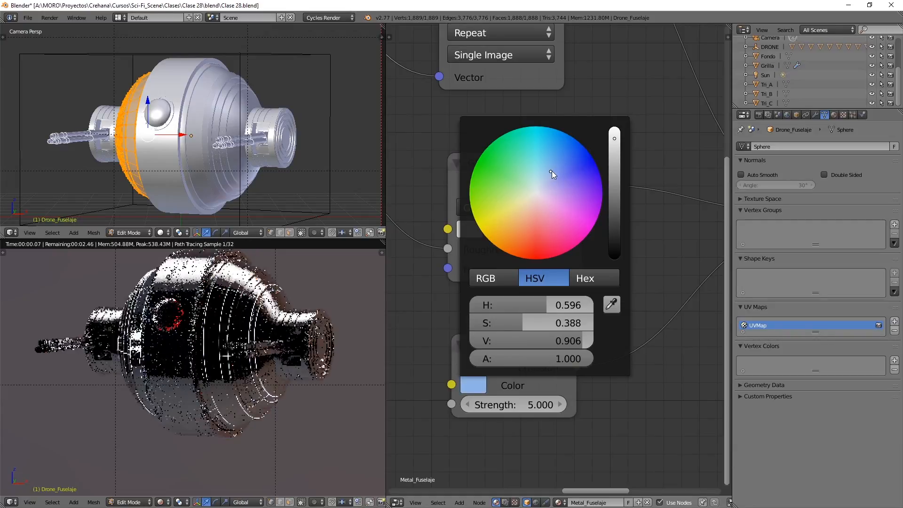
{"action": "left_click", "coordinate": [555, 167]}
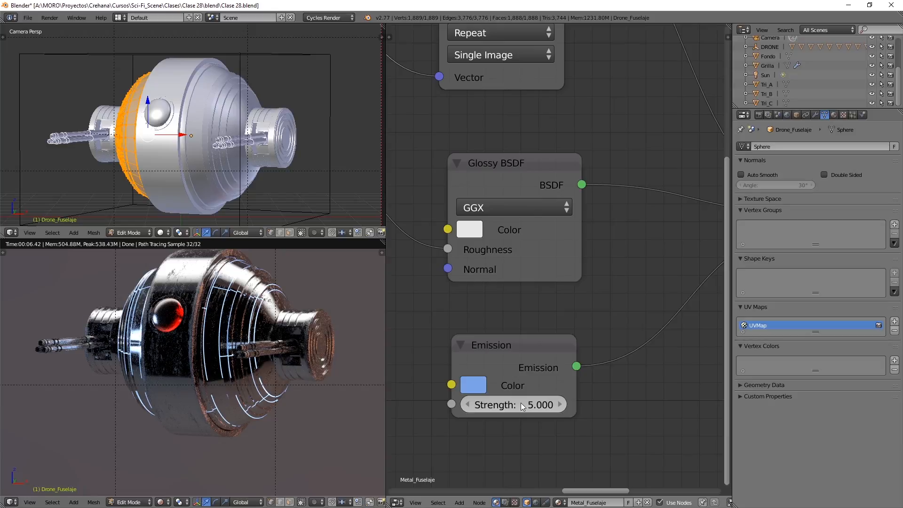
Step: Set the Emission node's strength to 8
{"action": "left_click", "coordinate": [521, 402]}
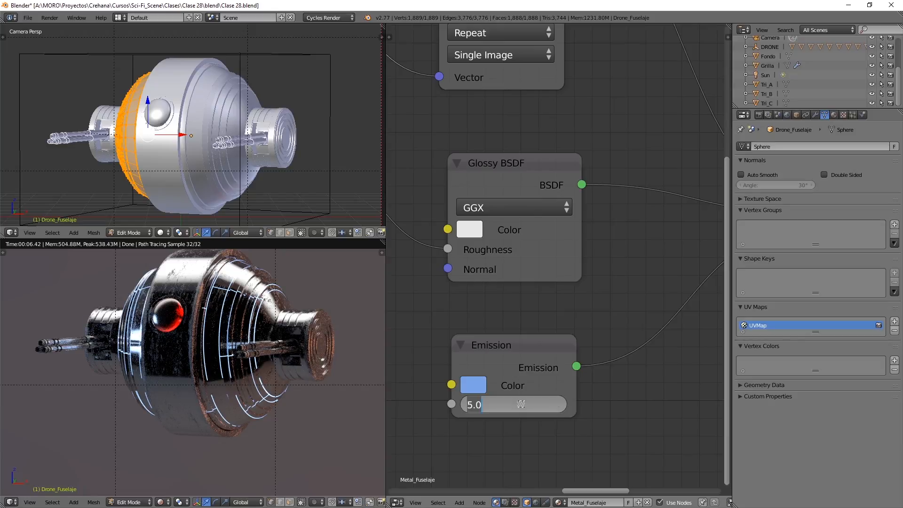
{"action": "type", "text": "8"}
{"action": "key", "text": "Return"}
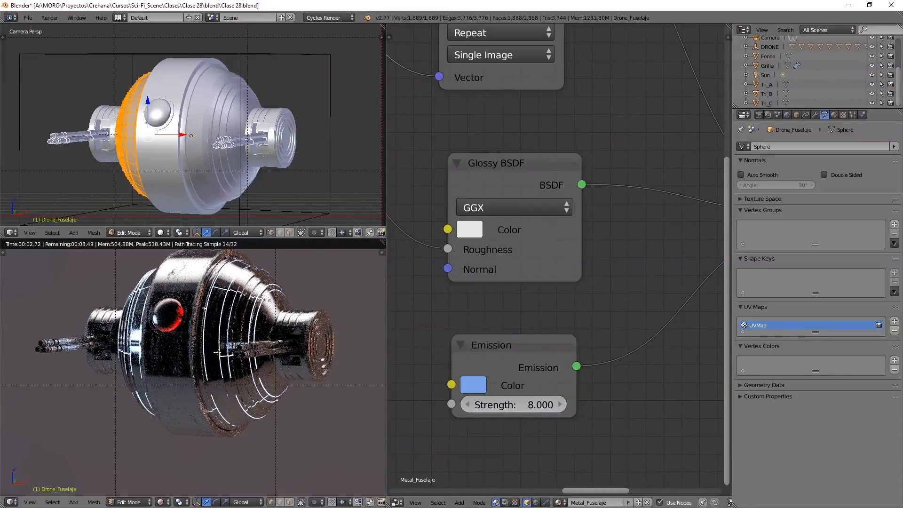
Step: Return the rendered preview to the camera view and show it maximized with the full frame visible
{"action": "key", "text": "KP_0"}
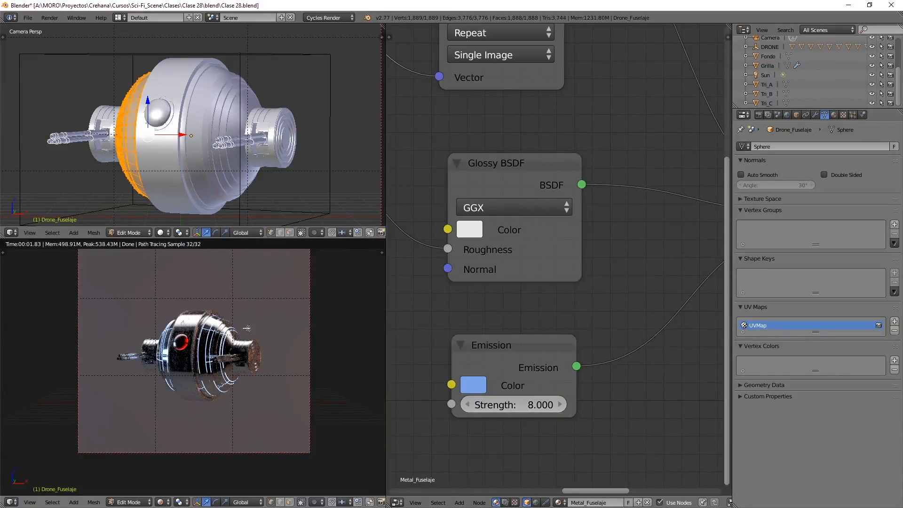
{"action": "key", "text": "shift+space"}
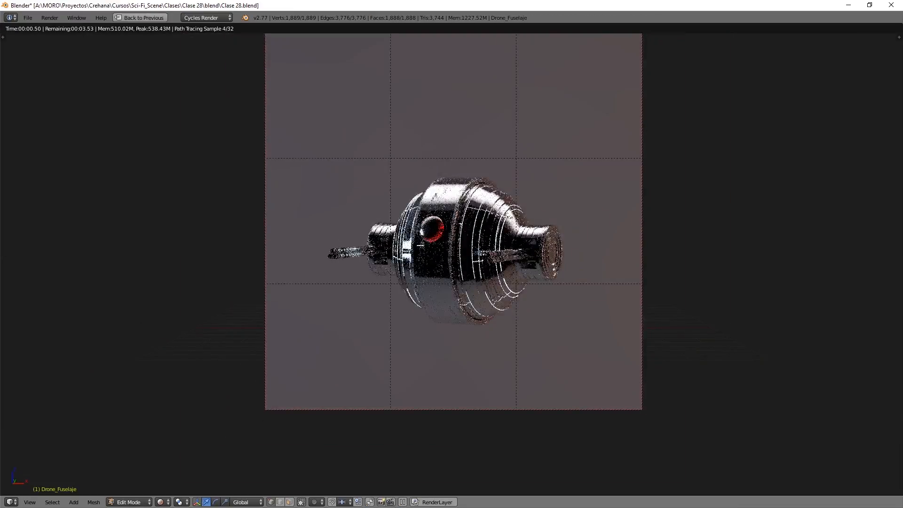
{"action": "middle_click_drag", "start_coordinate": [399, 258], "coordinate": [385, 292], "text": "shift"}
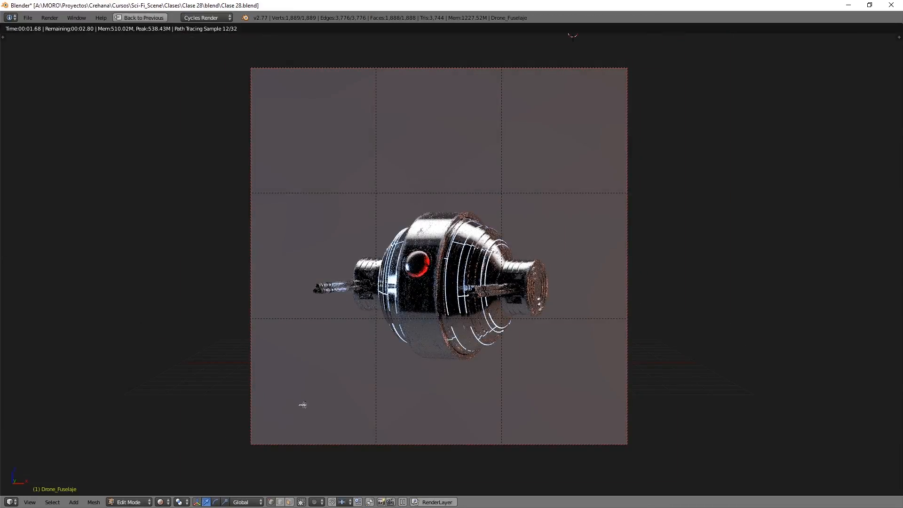
Step: Switch to Object Mode and show the background scene layer together with the drone's layer
{"action": "left_click", "coordinate": [142, 502]}
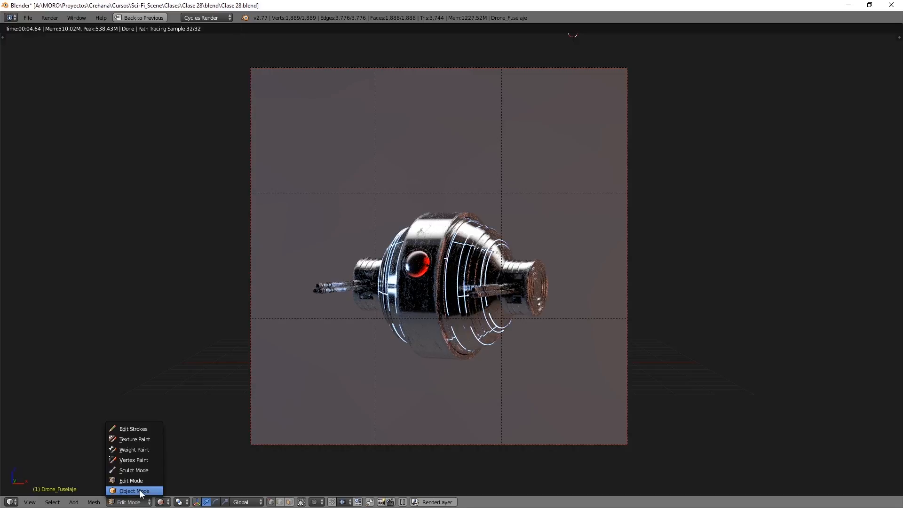
{"action": "left_click", "coordinate": [141, 492]}
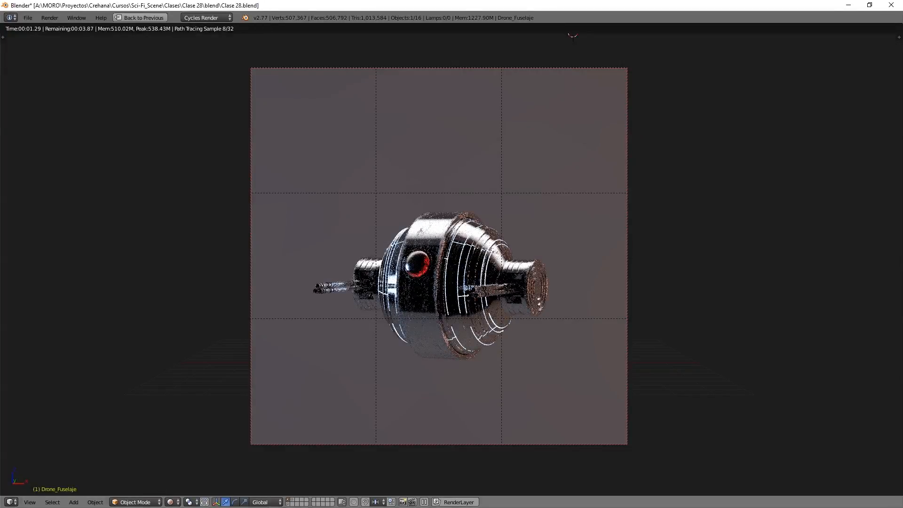
{"action": "left_click", "coordinate": [293, 499], "text": "shift"}
{"action": "left_click", "coordinate": [288, 500], "text": "shift"}
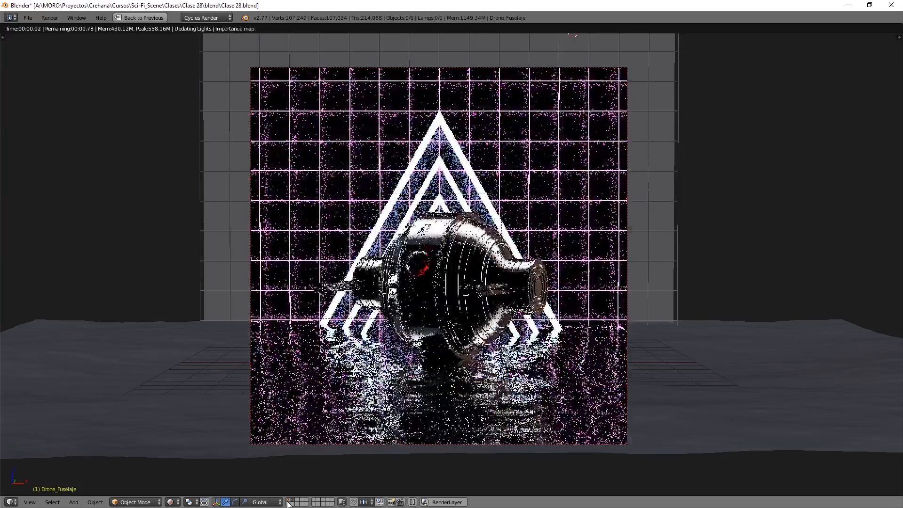
{"action": "left_click", "coordinate": [289, 501], "text": "shift"}
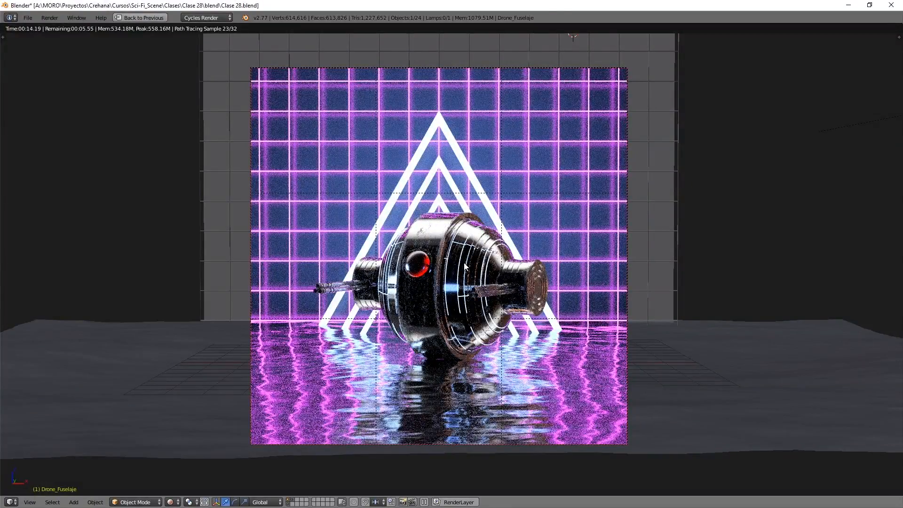
Step: Select the camera and tilt it down about 1 degree around the global X axis
{"action": "right_click", "coordinate": [514, 69]}
{"action": "key", "text": "r"}
{"action": "key", "text": "x"}
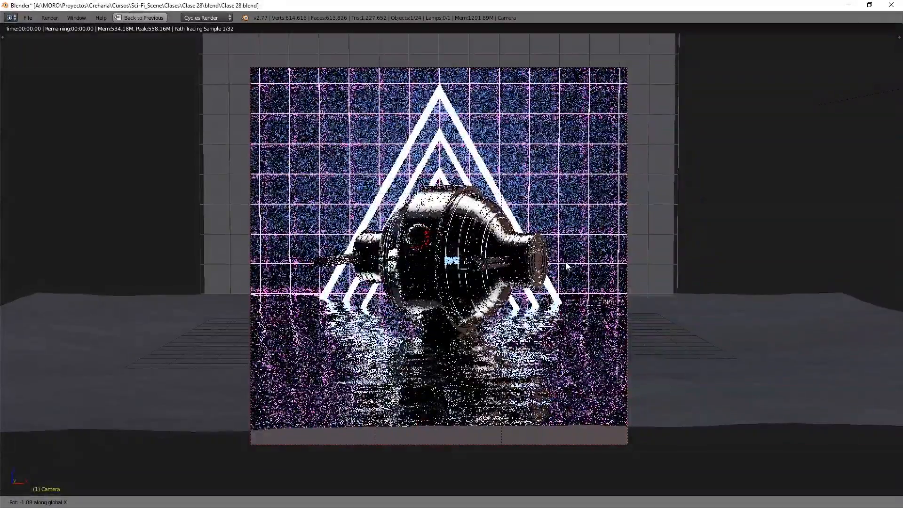
{"action": "left_click", "coordinate": [567, 267]}
Step: Move the camera closer to the drone along its local Z axis and tilt it up slightly around global X
{"action": "key", "text": "g"}
{"action": "key", "text": "z"}
{"action": "key", "text": "z"}
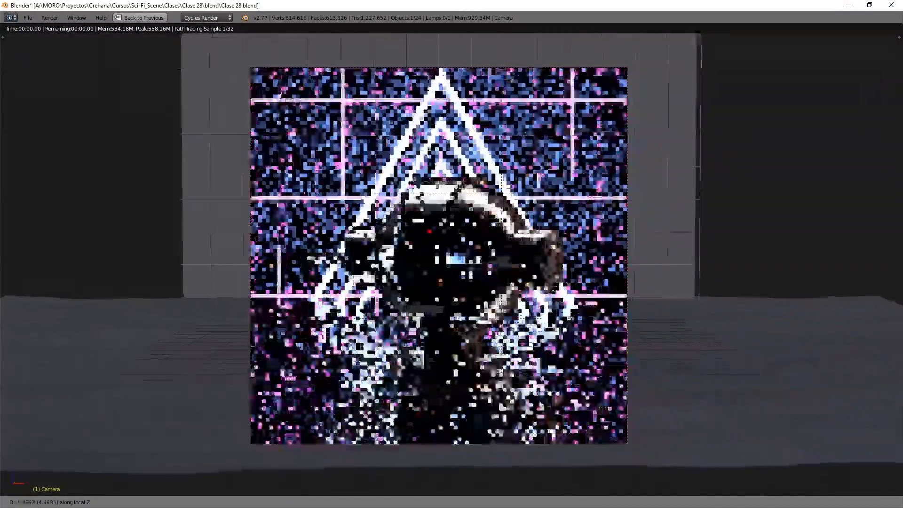
{"action": "left_click", "coordinate": [542, 426]}
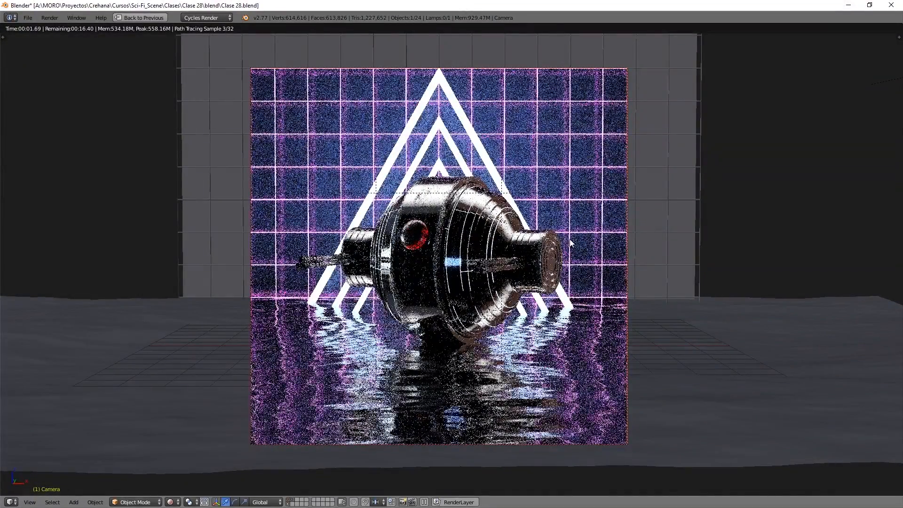
{"action": "key", "text": "r"}
{"action": "key", "text": "x"}
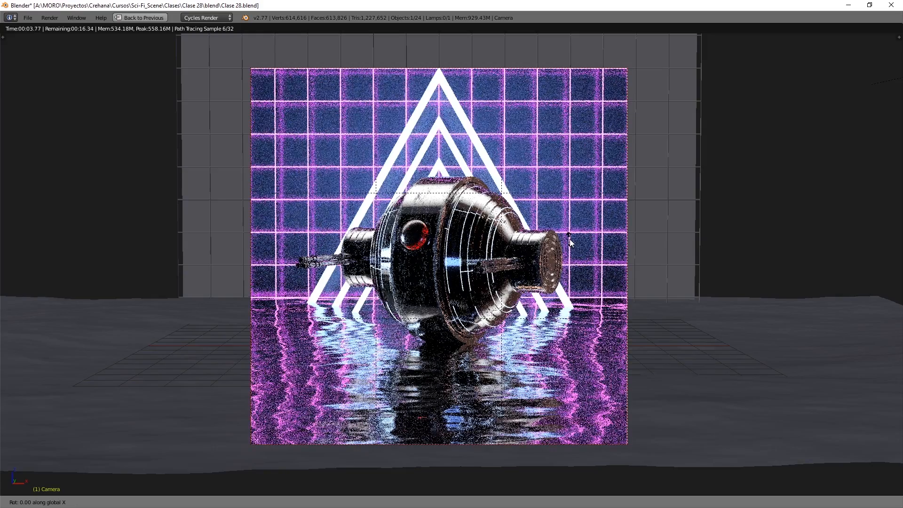
{"action": "left_click", "coordinate": [569, 169]}
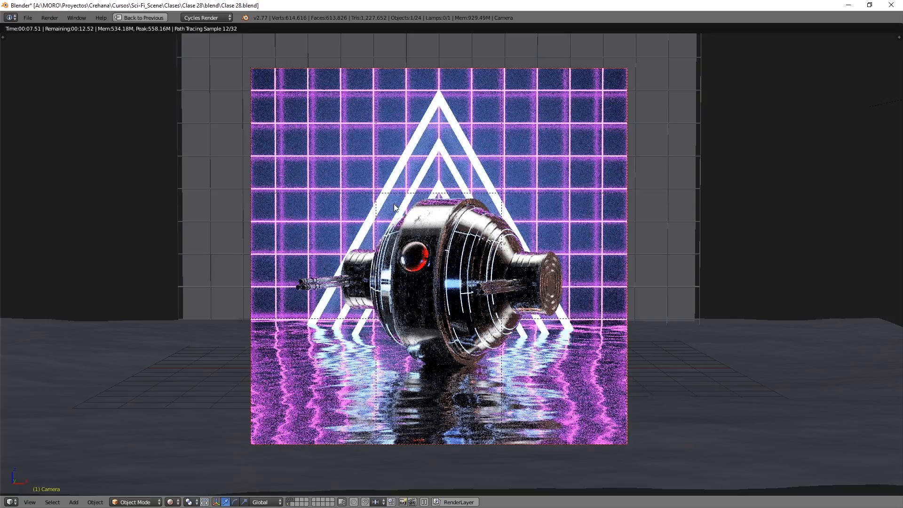
Step: Restore the multi-editor layout and set the render's X resolution to 2400 px
{"action": "left_click", "coordinate": [154, 19]}
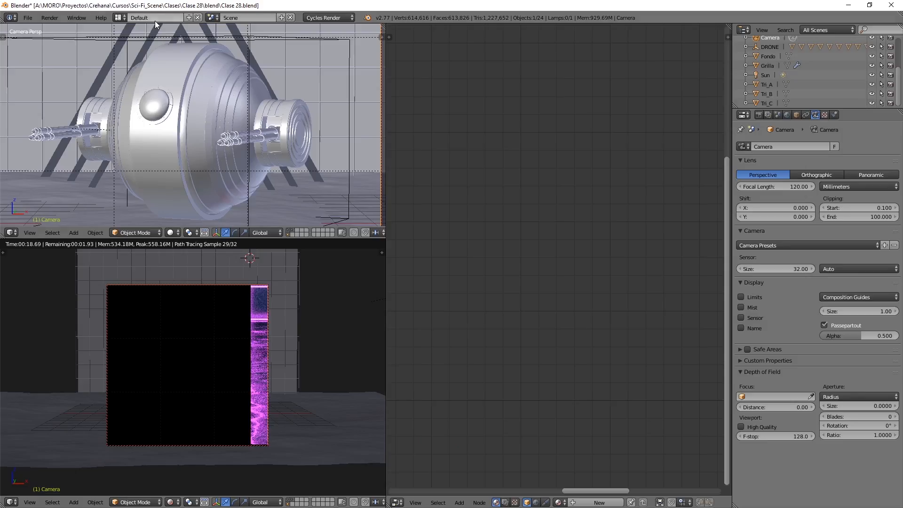
{"action": "left_click", "coordinate": [760, 115]}
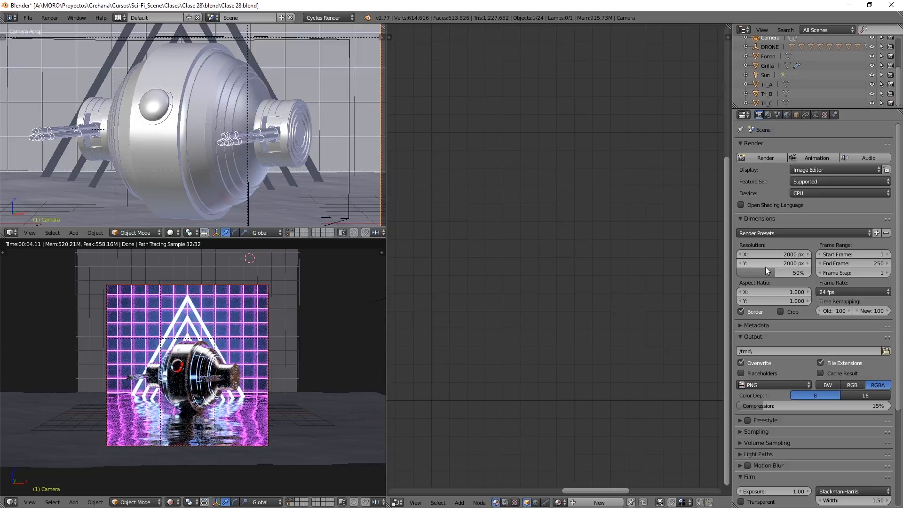
{"action": "left_click", "coordinate": [764, 254]}
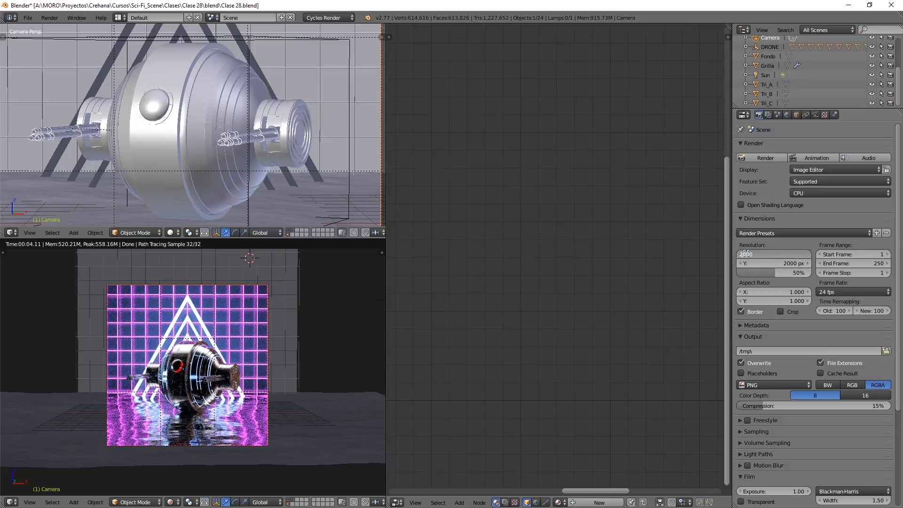
{"action": "type", "text": "2400"}
{"action": "key", "text": "Return"}
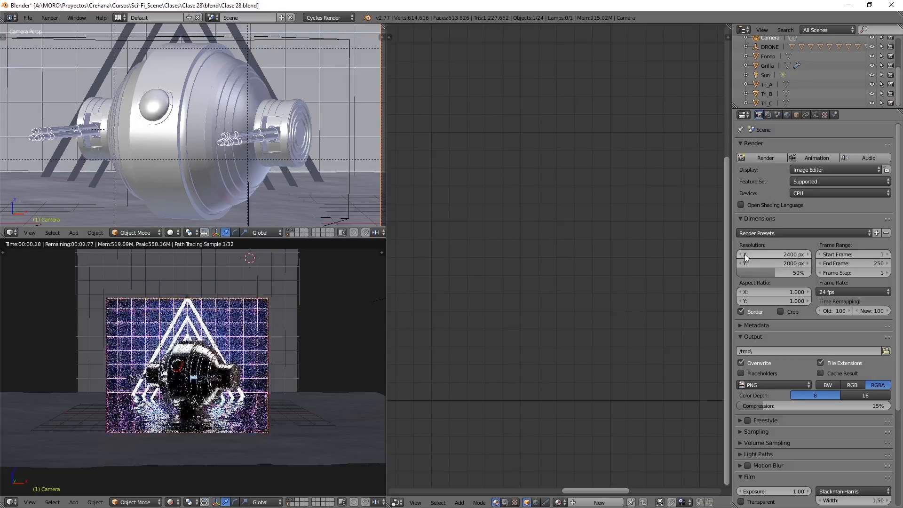
Step: Move the camera back along its local Z axis to widen the framing and maximize the rendered preview
{"action": "key", "text": "g"}
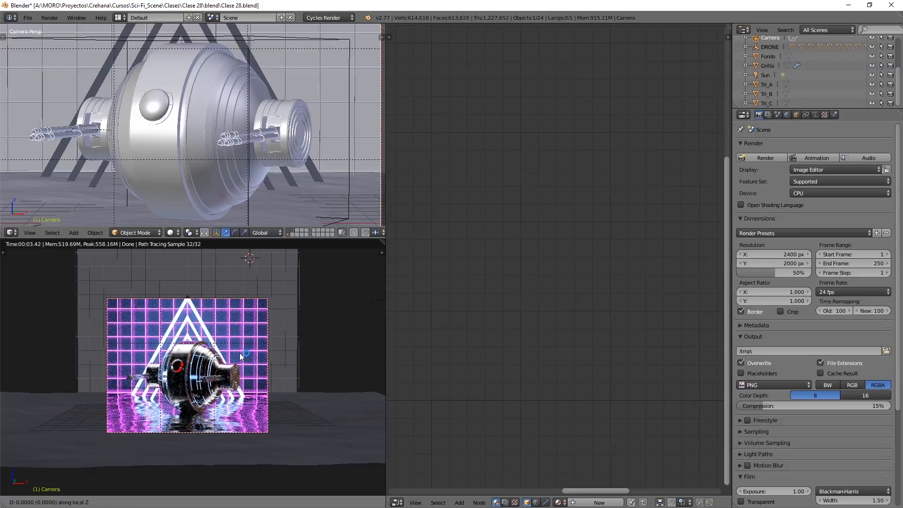
{"action": "key", "text": "z"}
{"action": "key", "text": "z"}
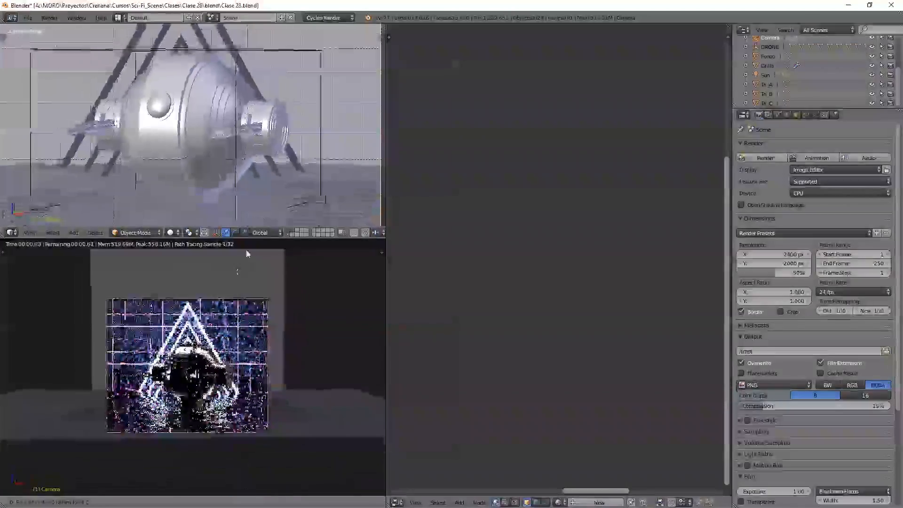
{"action": "left_click", "coordinate": [245, 423]}
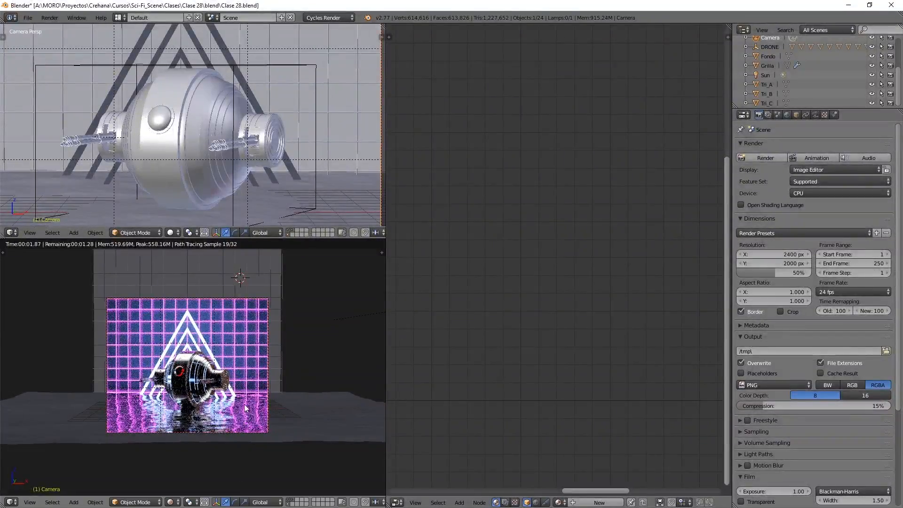
{"action": "key", "text": "shift+space"}
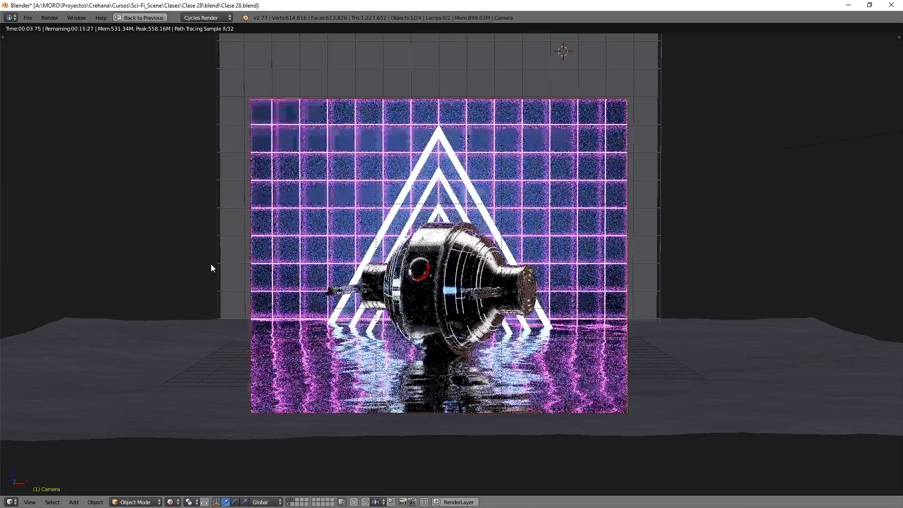